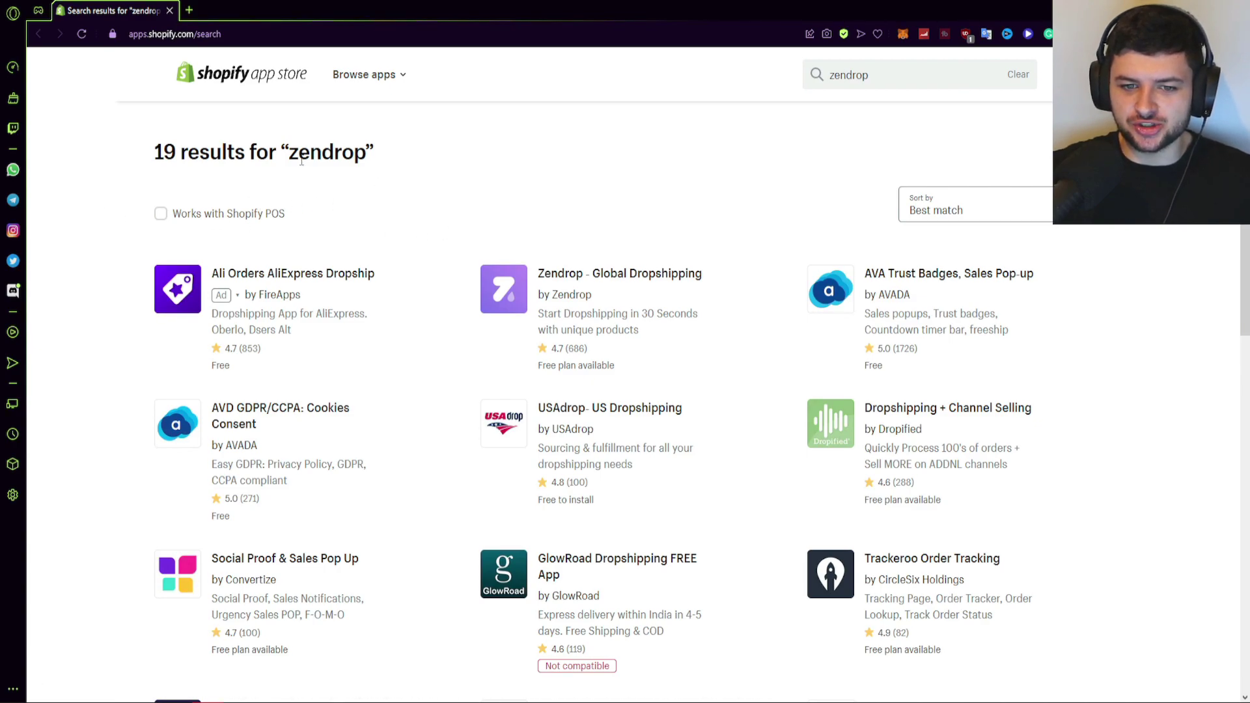
# Highlight the search term 'zendrop' in the heading above the 19 results
pyautogui.moveTo(289, 152); pyautogui.dragTo(365, 152)
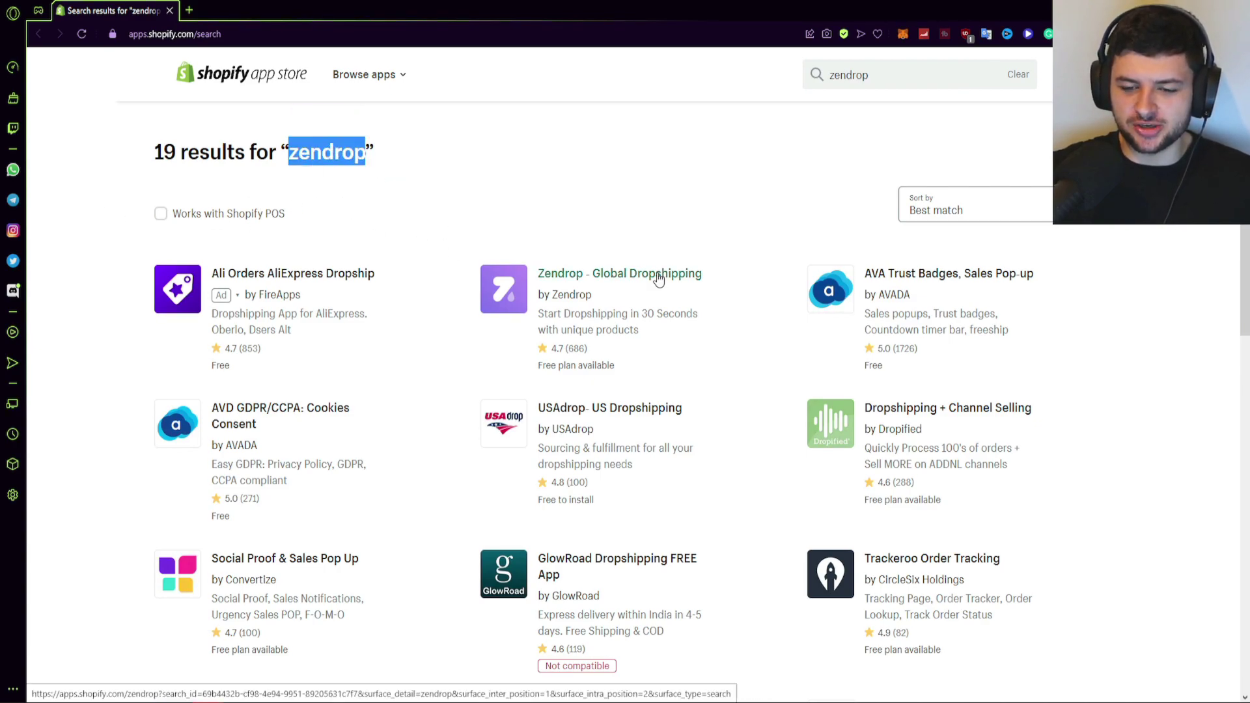
# Open the Zendrop - Global Dropshipping listing and read its full description, including Auto-Fulfillment and Order Tracking
pyautogui.click(685, 273)
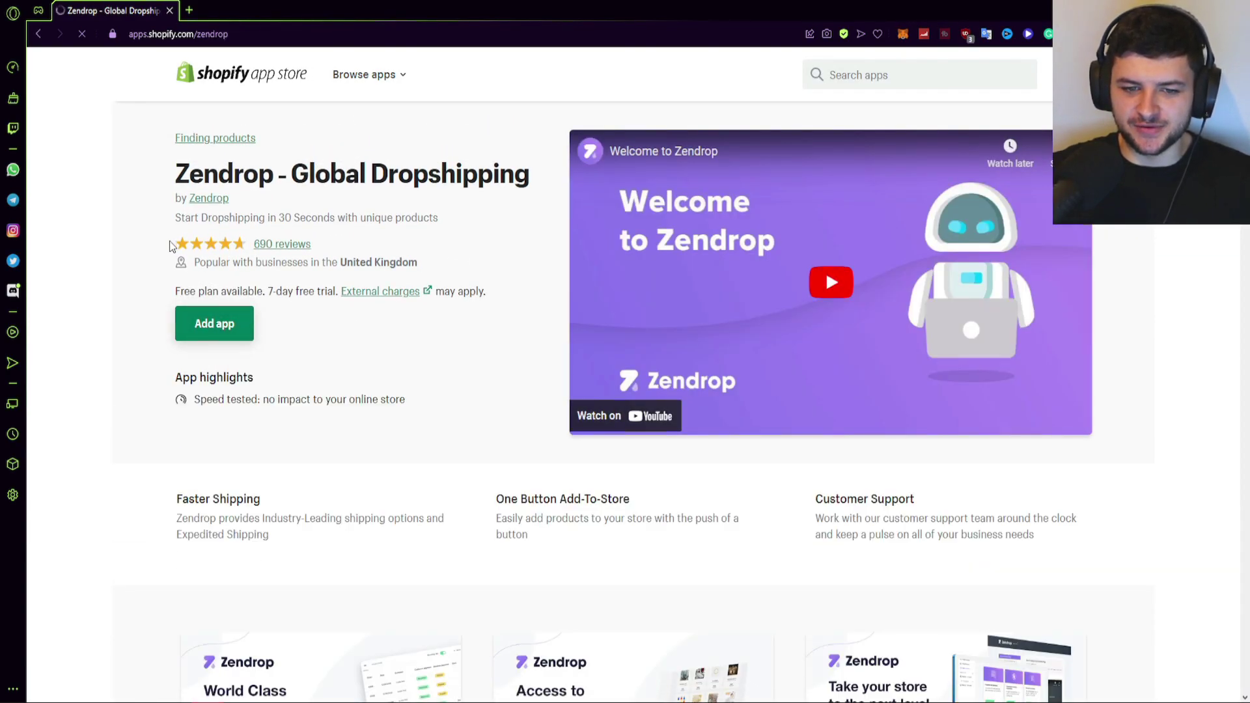
pyautogui.scroll(-5, 274, 195)
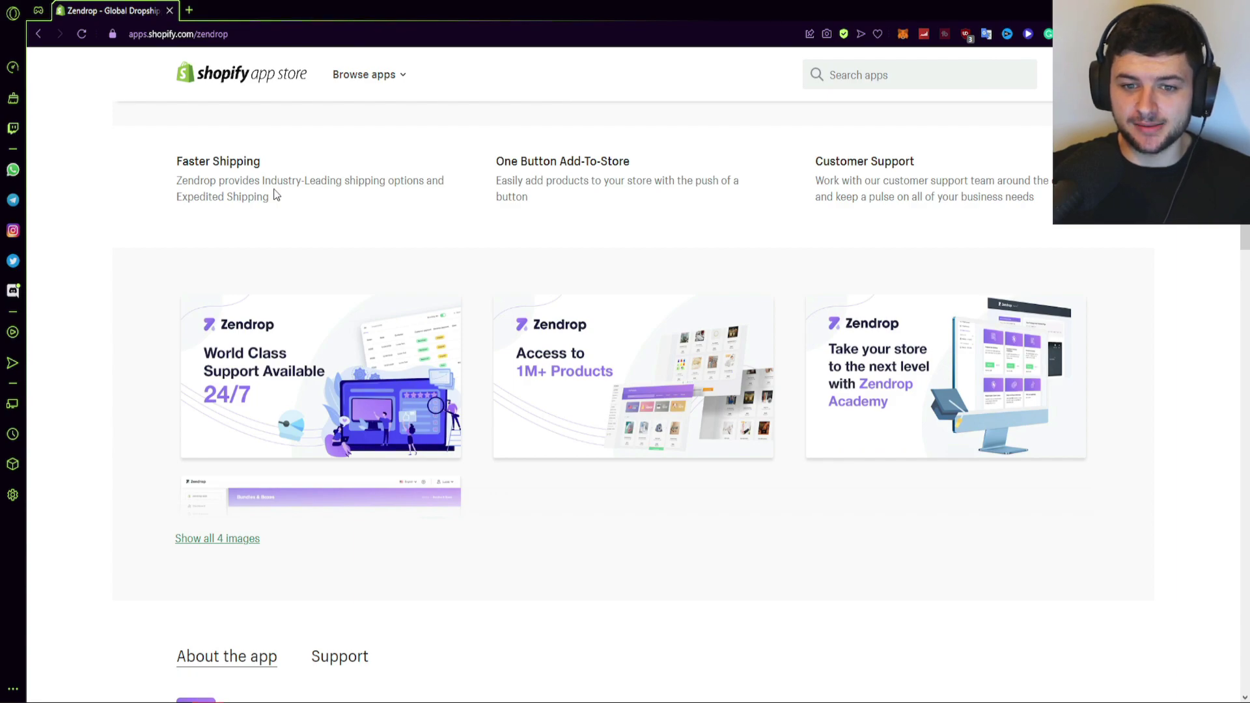
pyautogui.scroll(1, 280, 202)
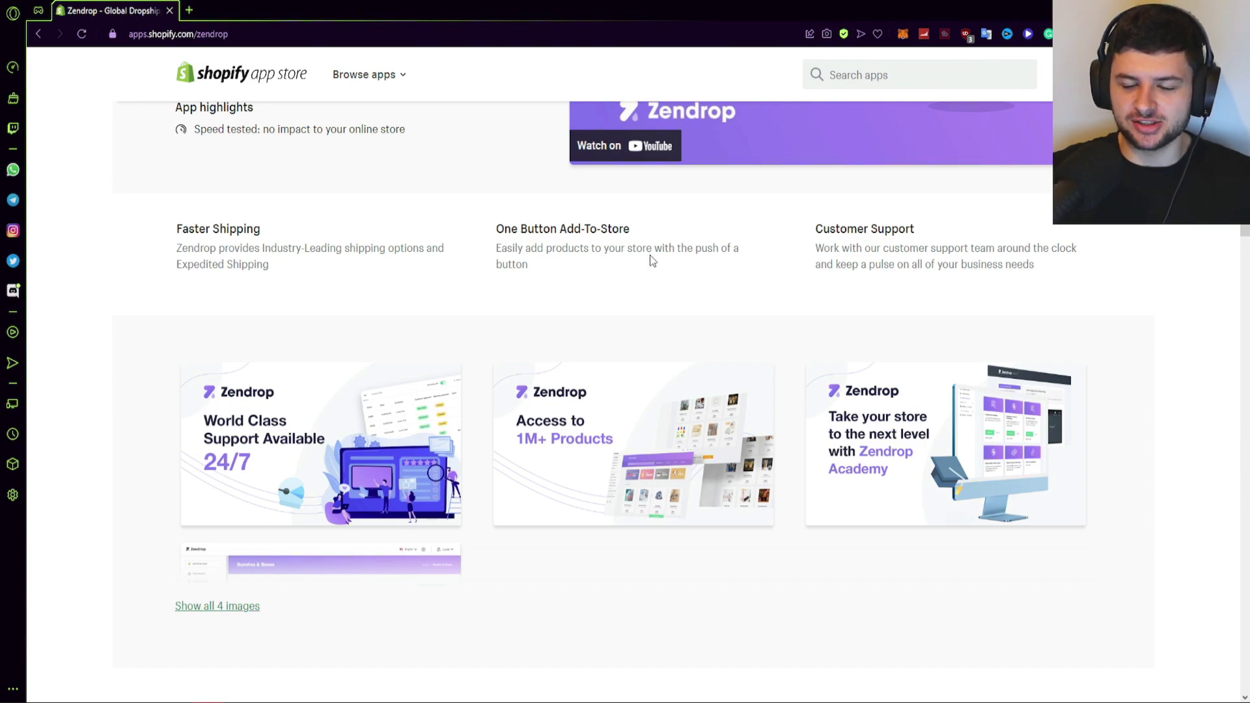
pyautogui.scroll(-3, 825, 265)
pyautogui.scroll(-5, 261, 443)
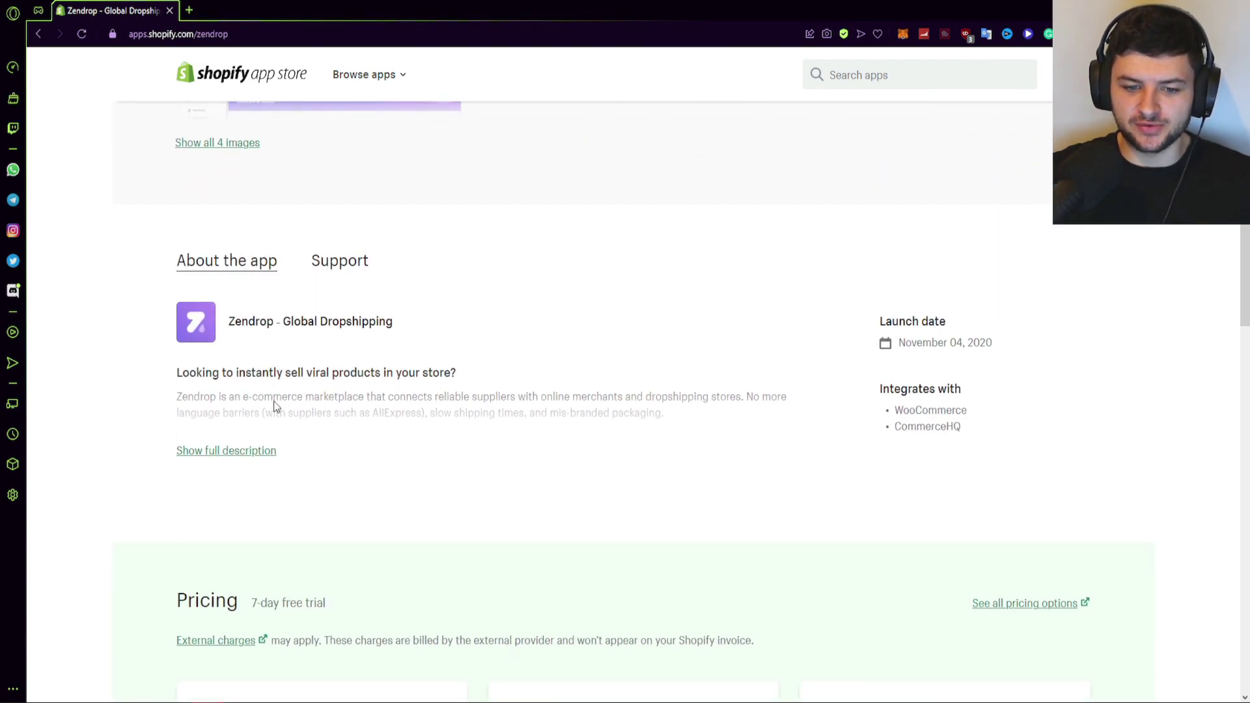
pyautogui.click(228, 371)
pyautogui.scroll(-2, 191, 190)
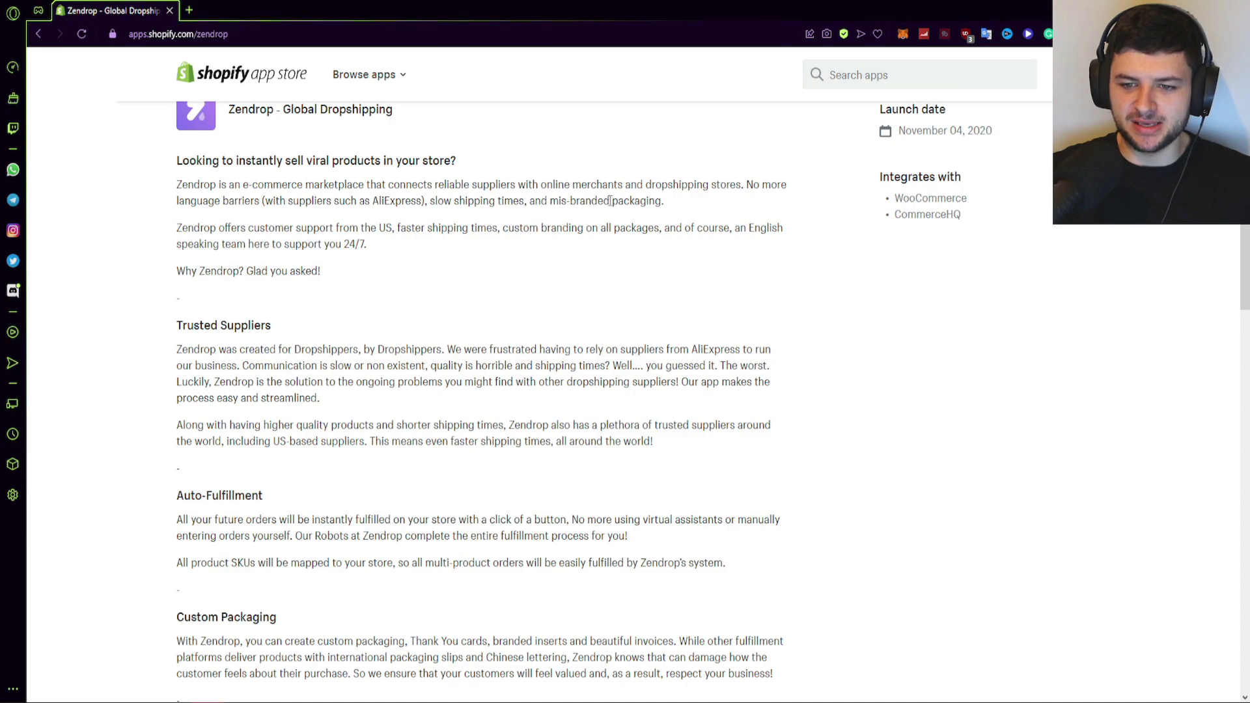
pyautogui.scroll(-3, 660, 200)
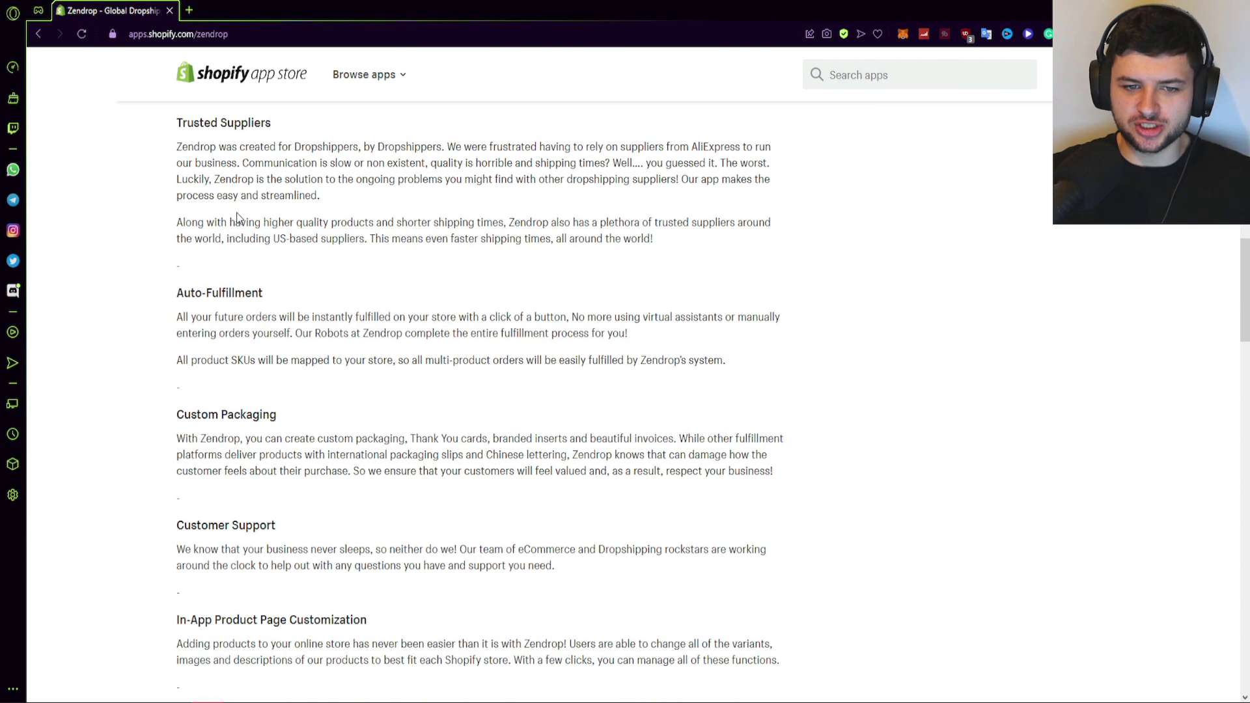
pyautogui.scroll(-3, 205, 195)
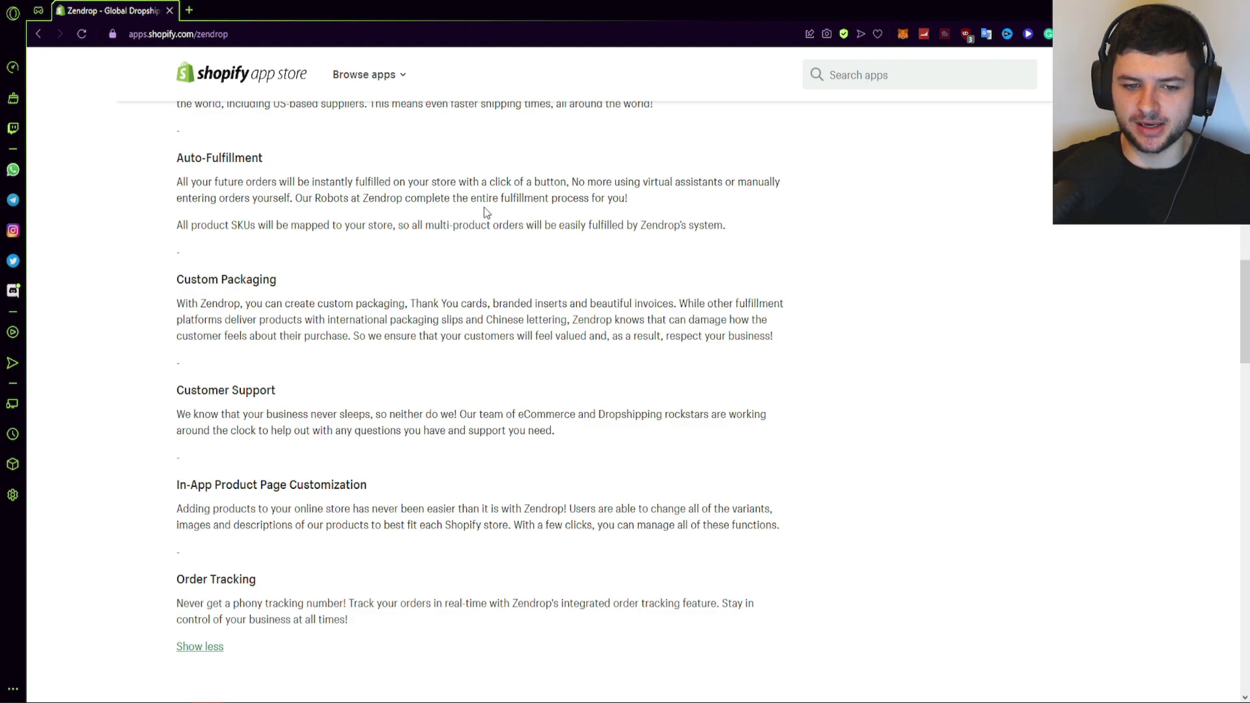
# Review Zendrop's pricing plans, then return to the top and choose Add app
pyautogui.scroll(-2, 307, 178)
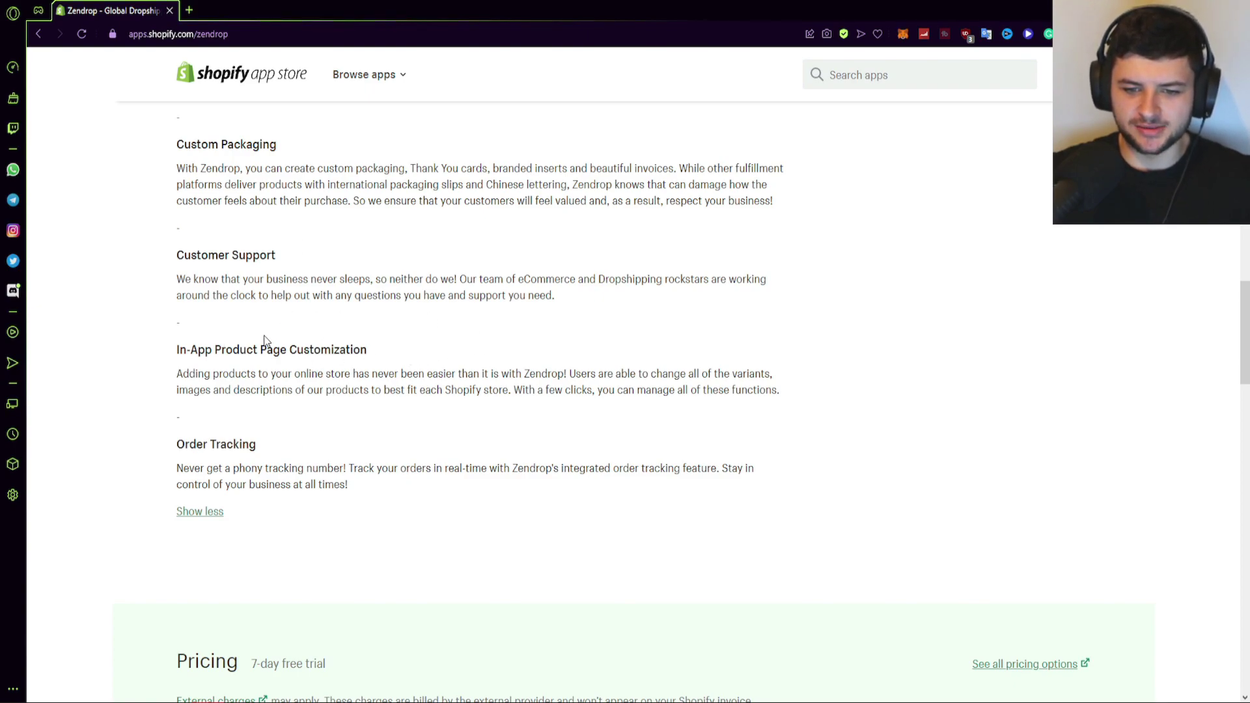
pyautogui.scroll(-2, 265, 340)
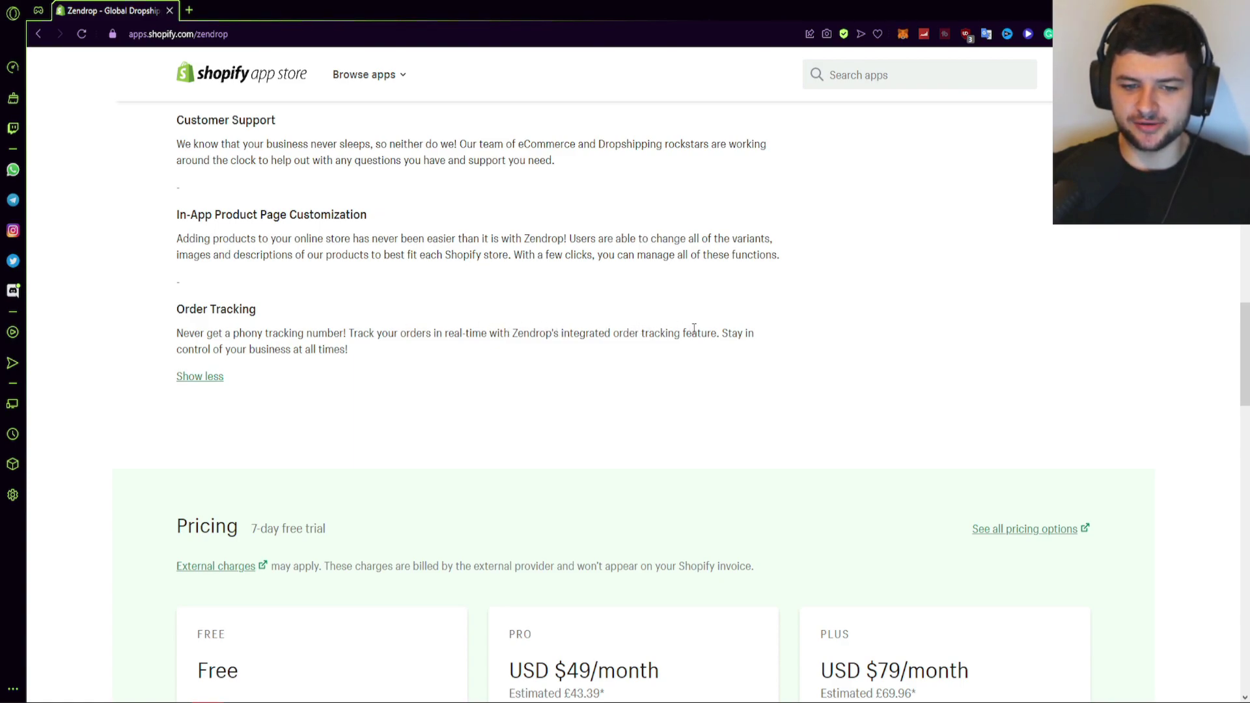
pyautogui.scroll(-3, 313, 349)
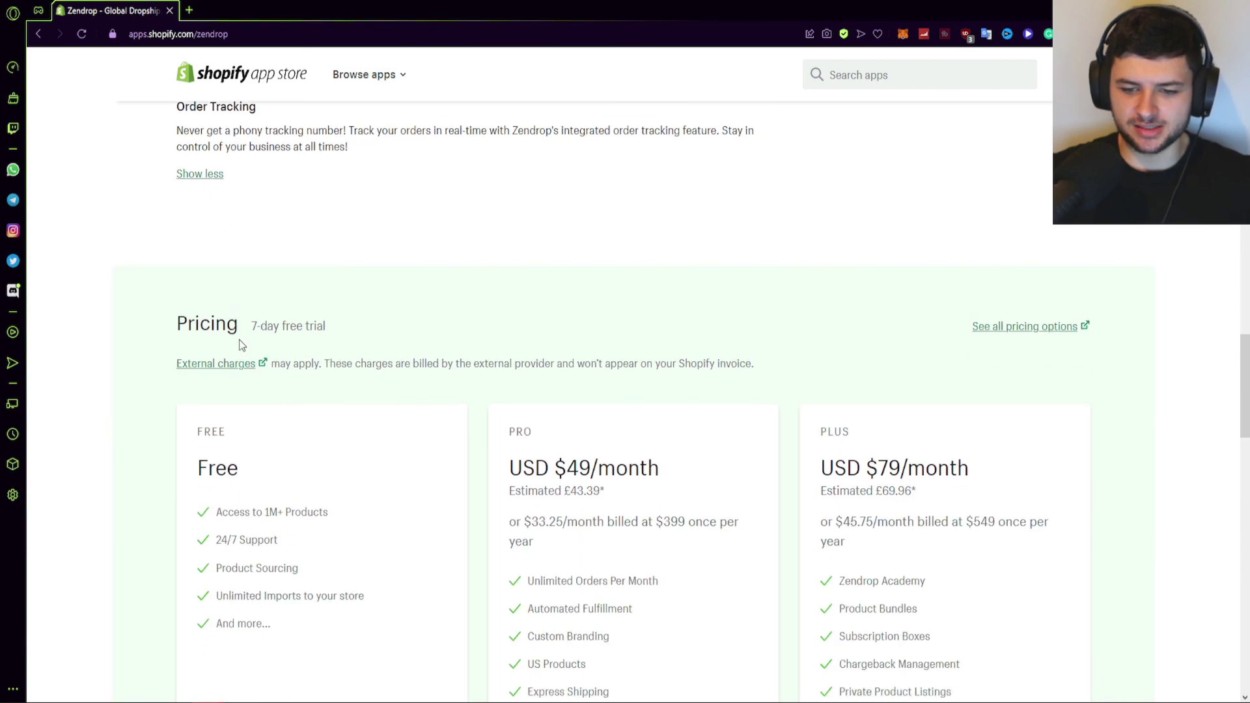
pyautogui.scroll(10, 694, 349)
pyautogui.scroll(15, 694, 349)
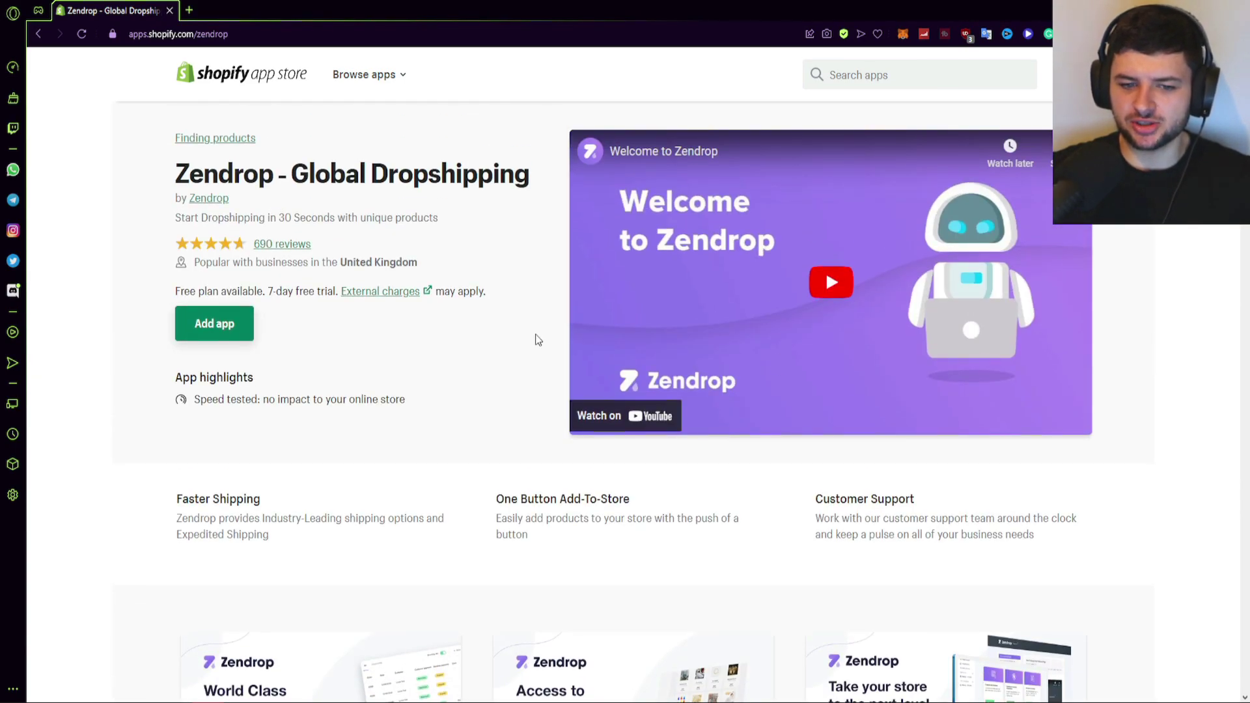
pyautogui.click(246, 320)
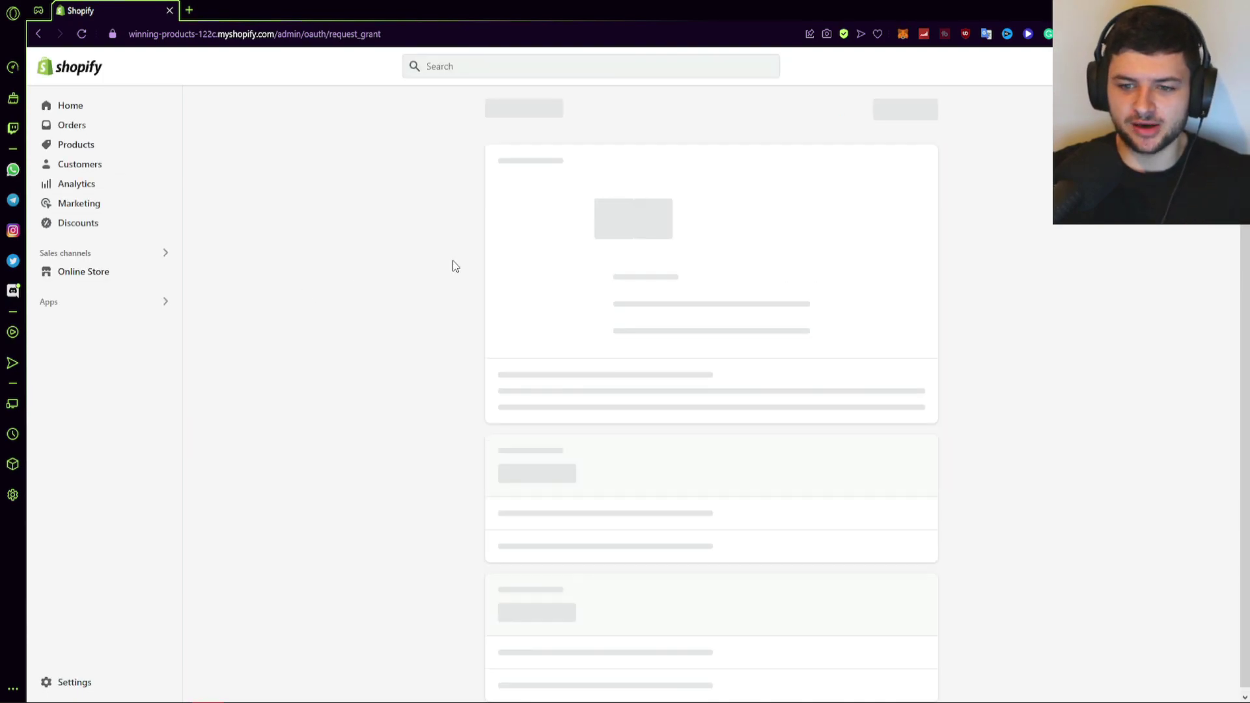
# Approve the Zendrop installation on the Shopify admin permissions page
pyautogui.click(905, 111)
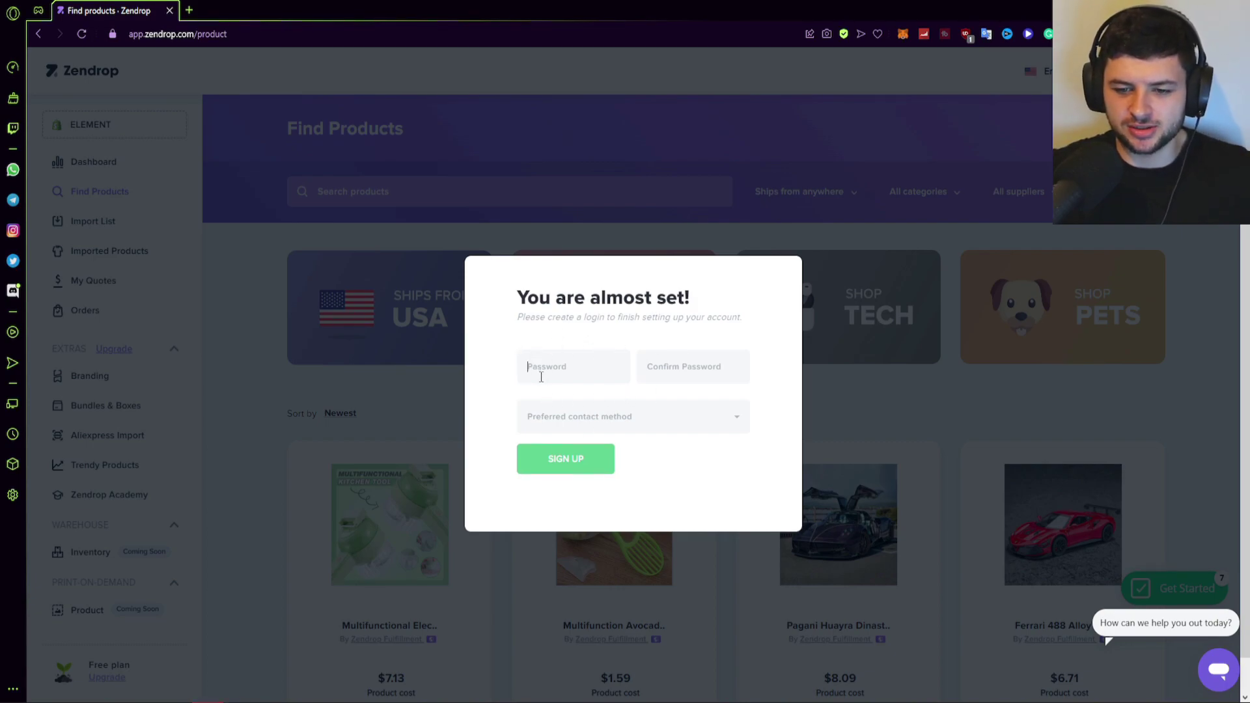
# Close the 'You are almost set!' setup prompt and look over the Find Products catalogue
pyautogui.click(279, 270)
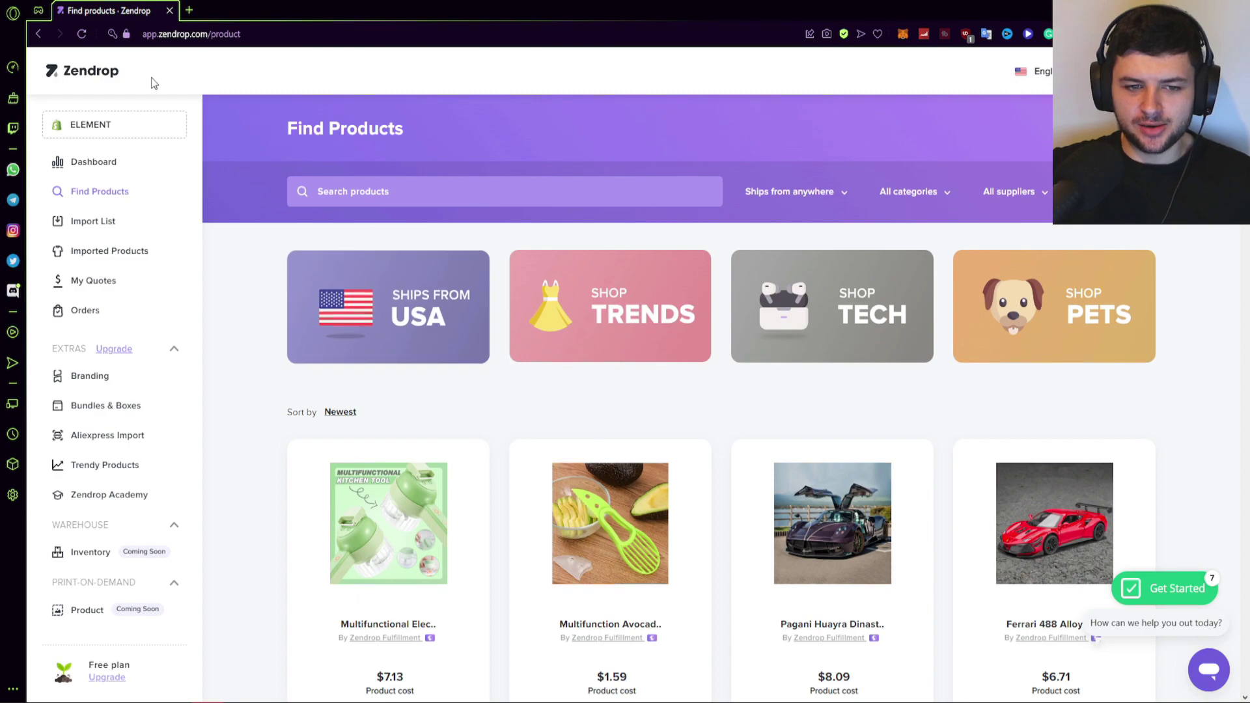
pyautogui.scroll(-1, 107, 361)
pyautogui.scroll(-2, 108, 404)
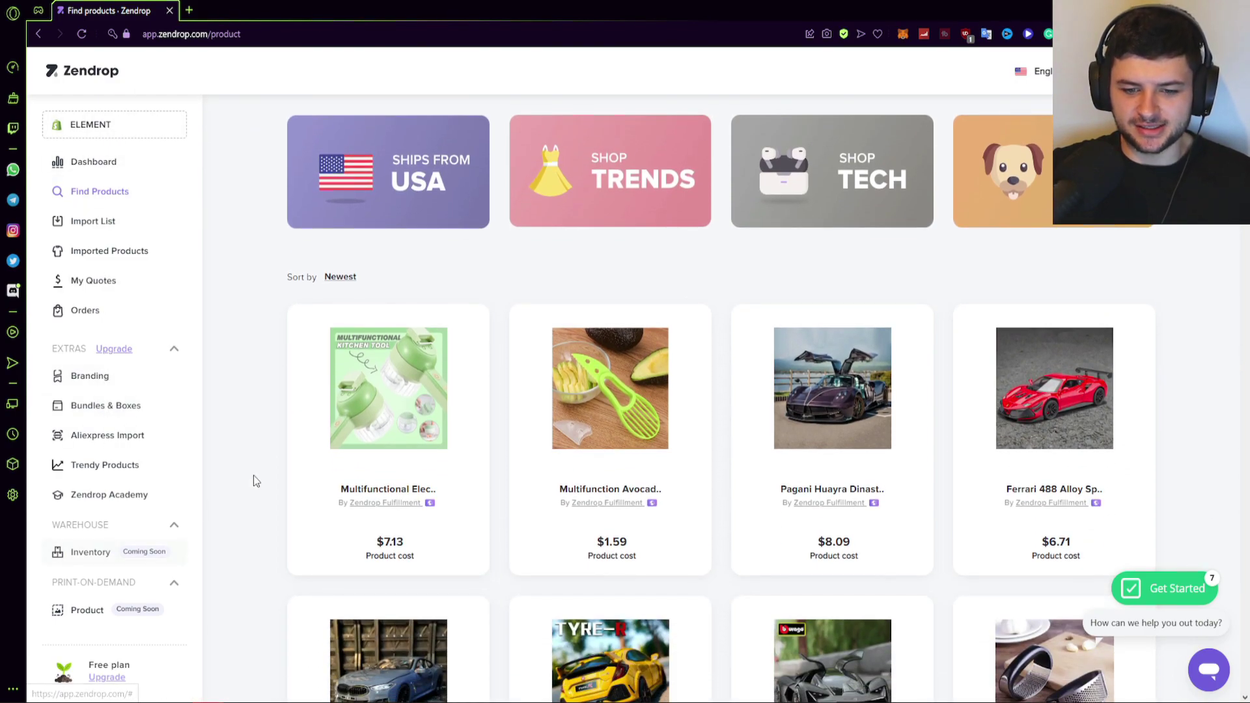
pyautogui.scroll(2, 285, 464)
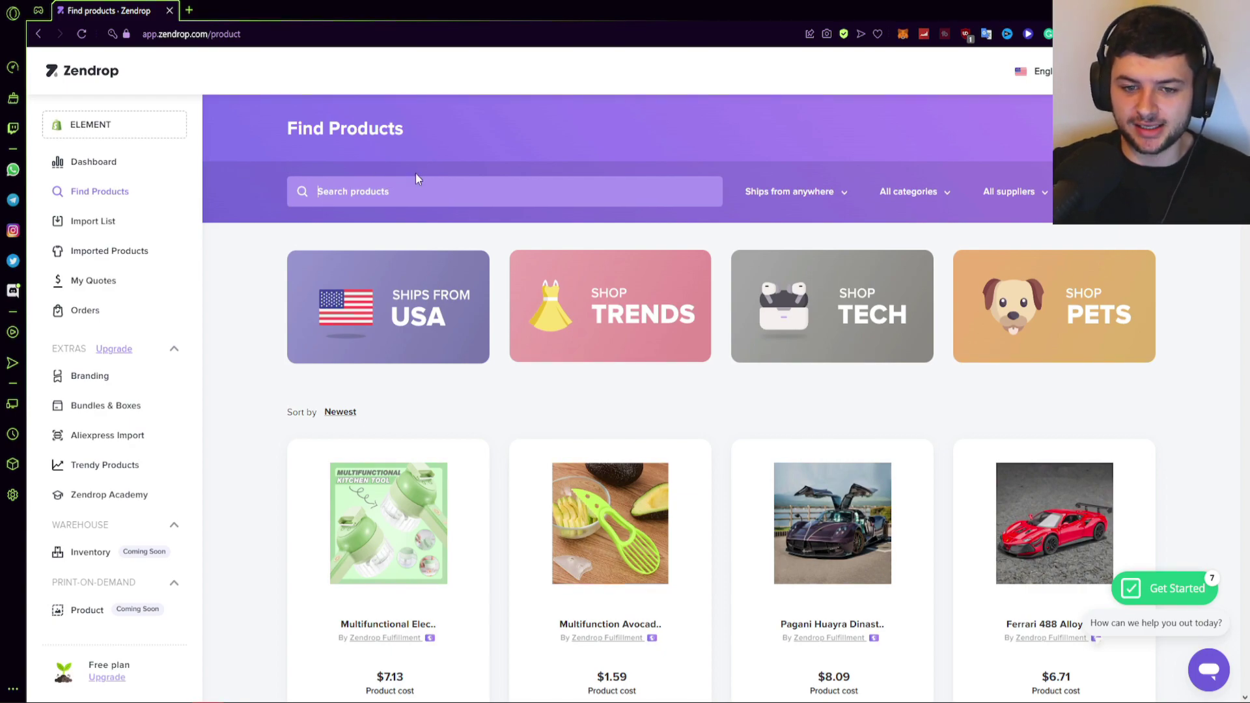
# Search the catalogue for 'pet', browse the results, then clear the search
pyautogui.write('pet')
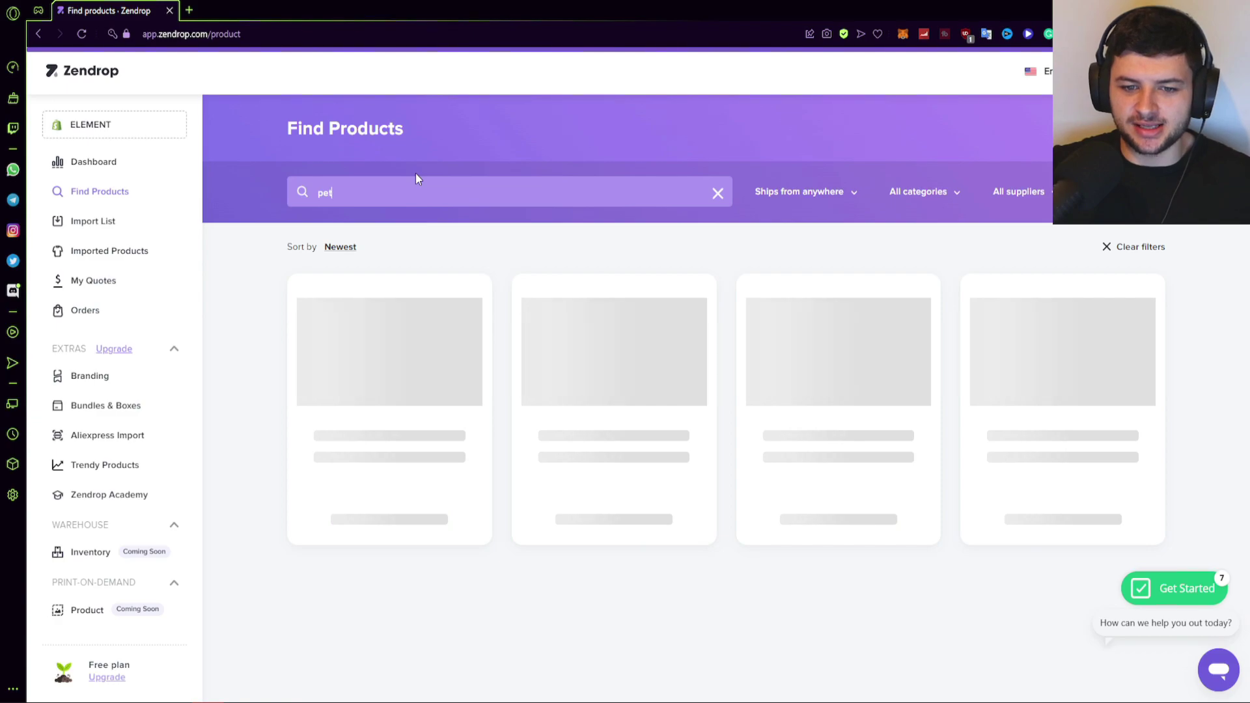
pyautogui.scroll(-2, 664, 296)
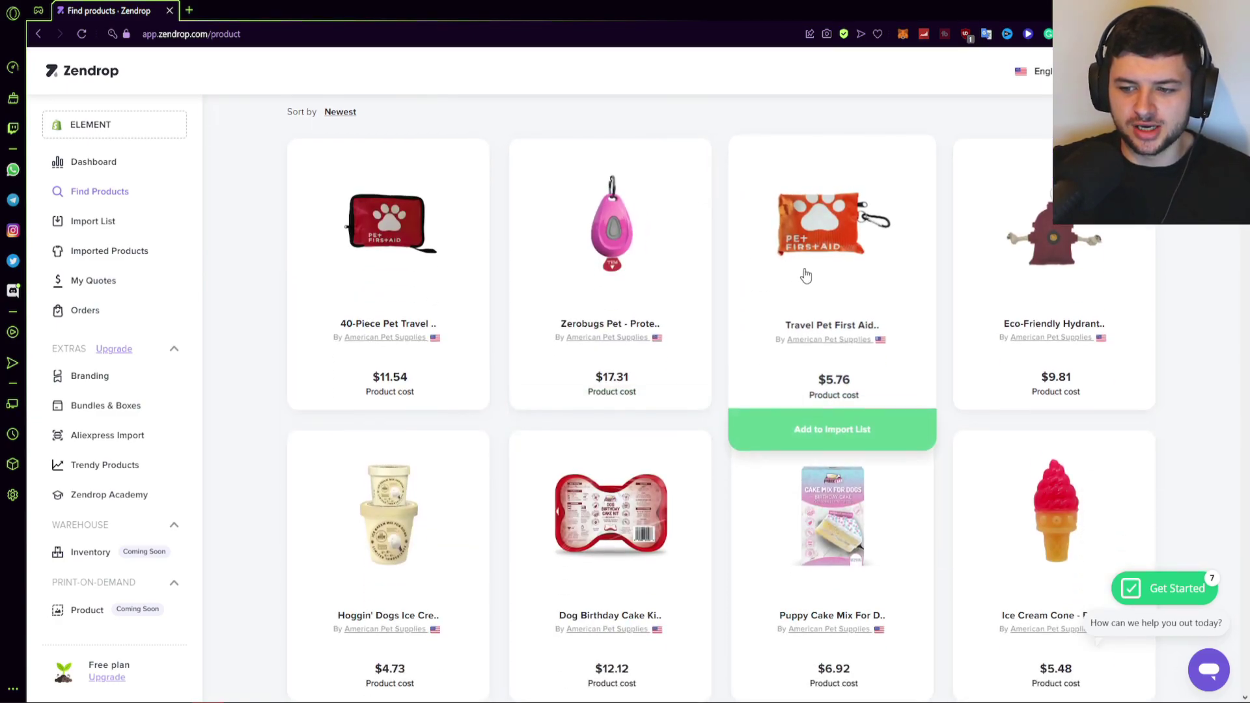
pyautogui.scroll(-12, 795, 271)
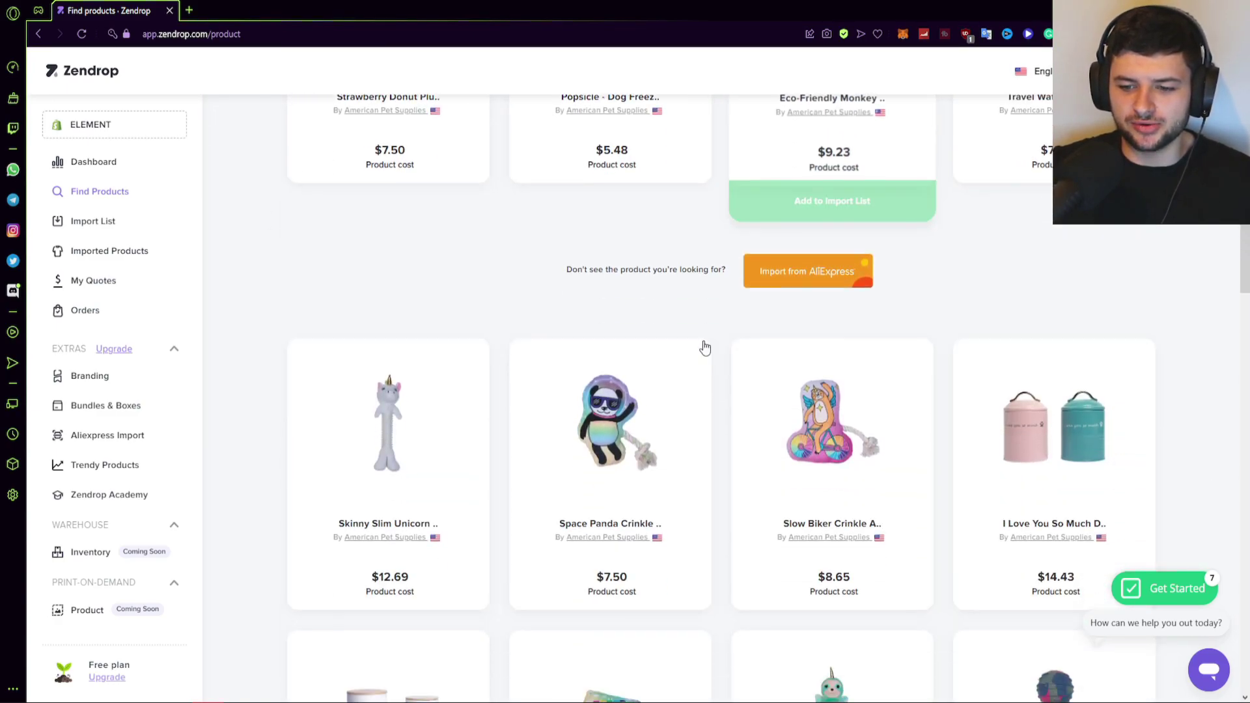
pyautogui.scroll(15, 704, 351)
pyautogui.click(706, 192)
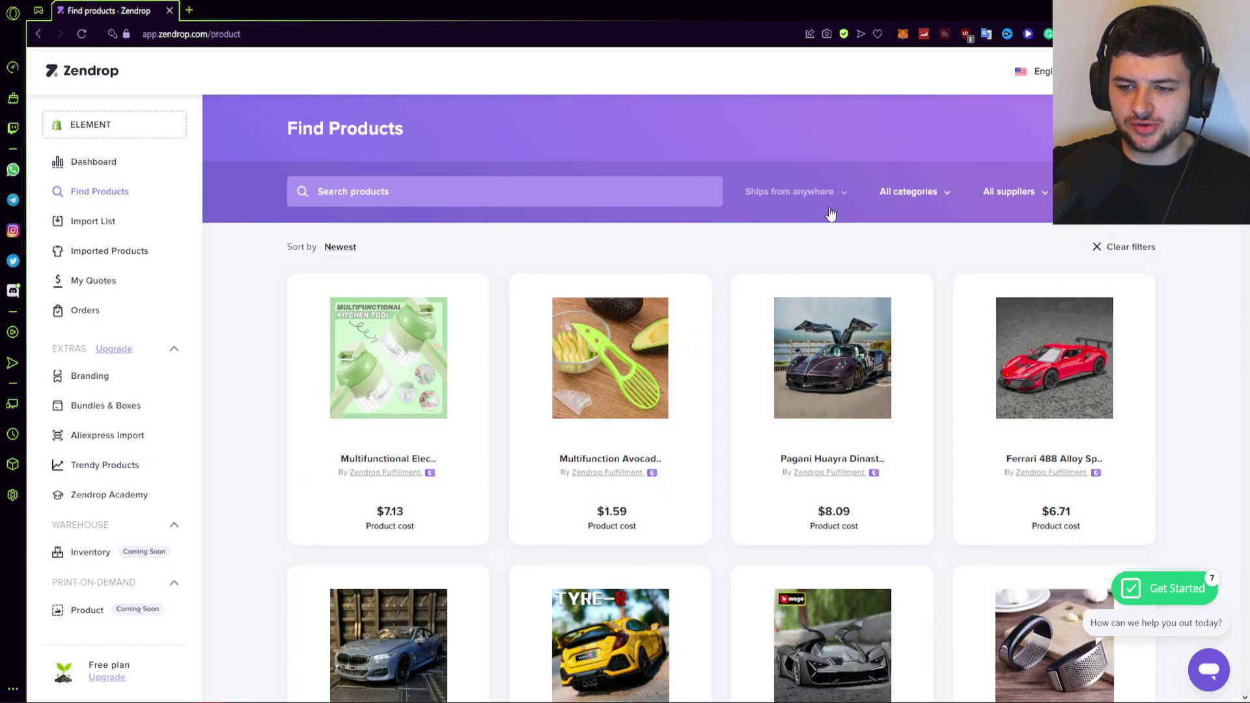
pyautogui.click(1105, 254)
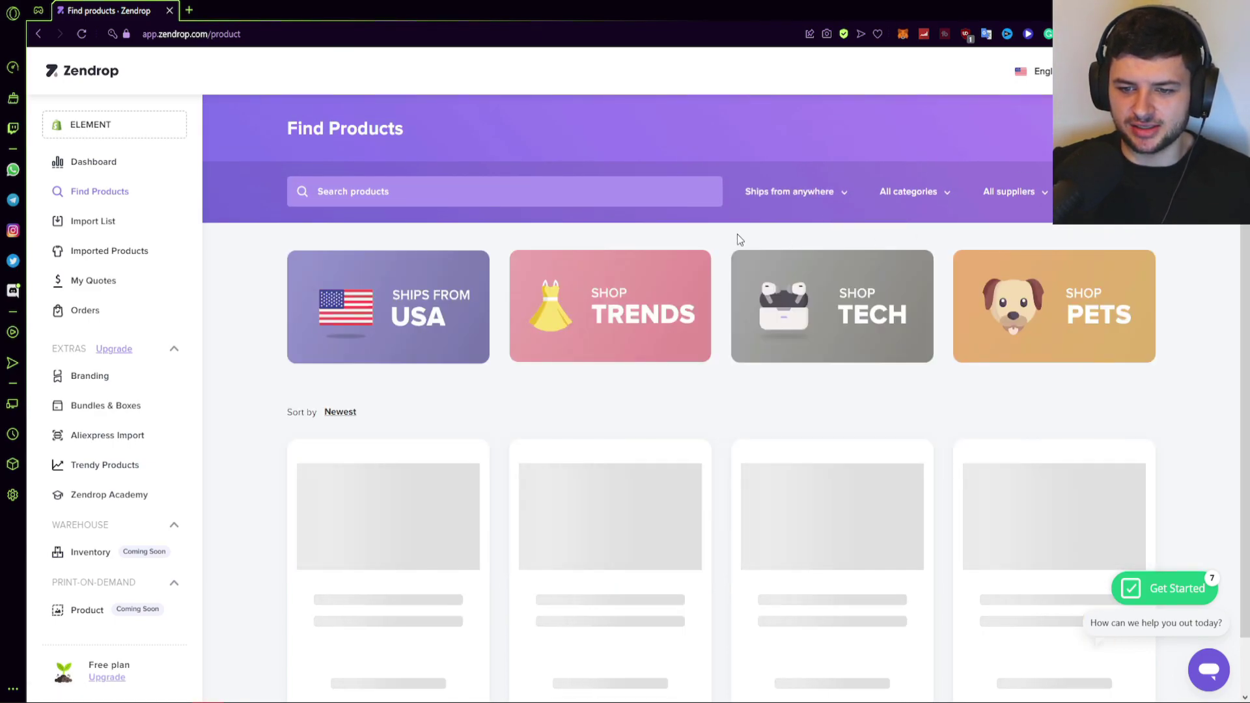
pyautogui.click(791, 193)
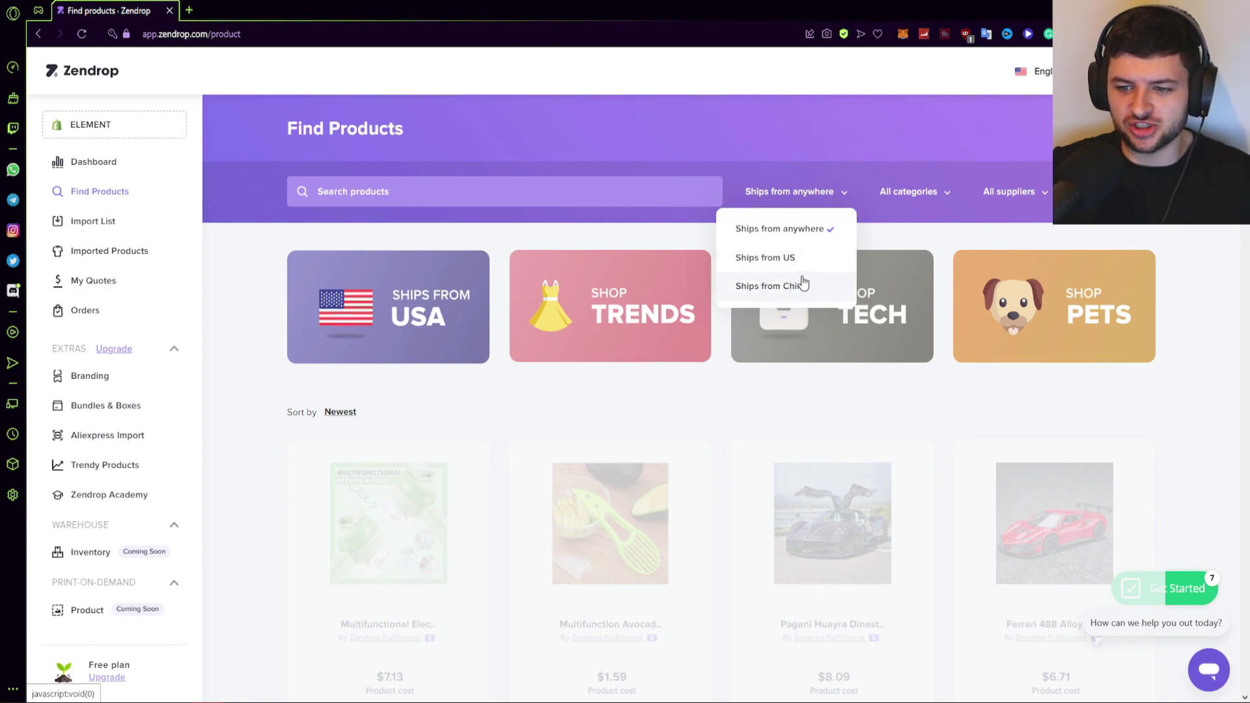
pyautogui.click(890, 195)
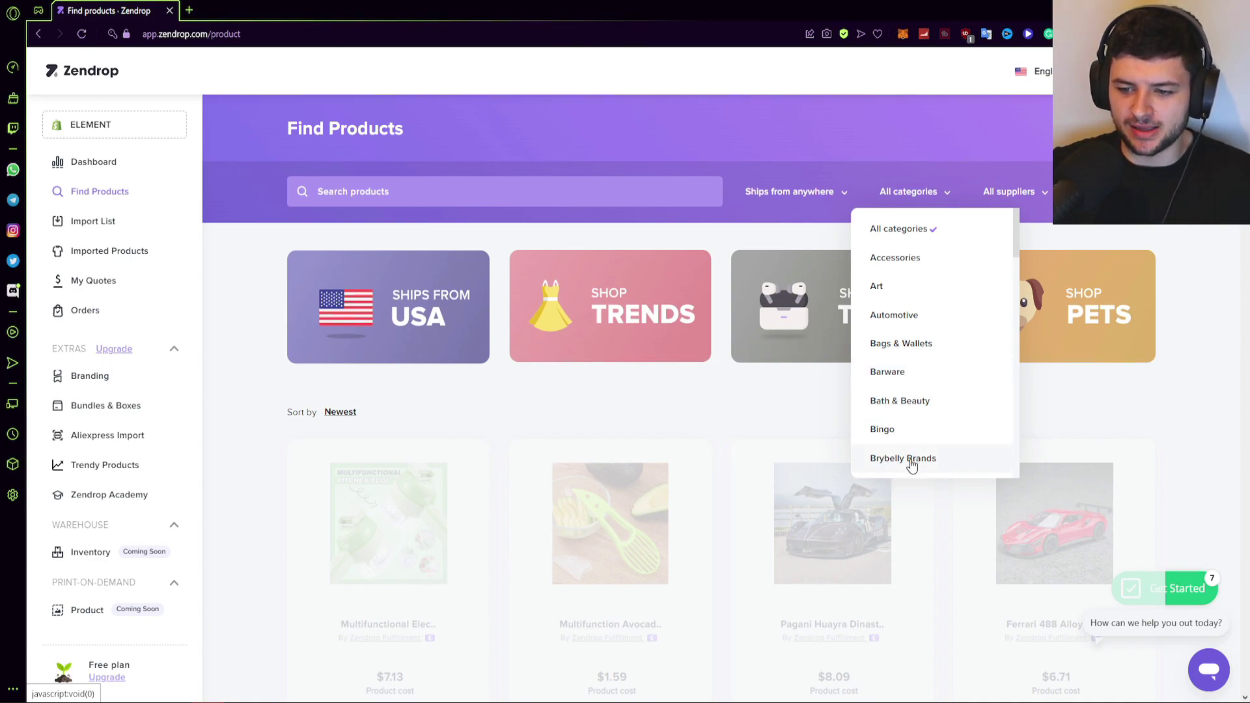
pyautogui.click(1009, 191)
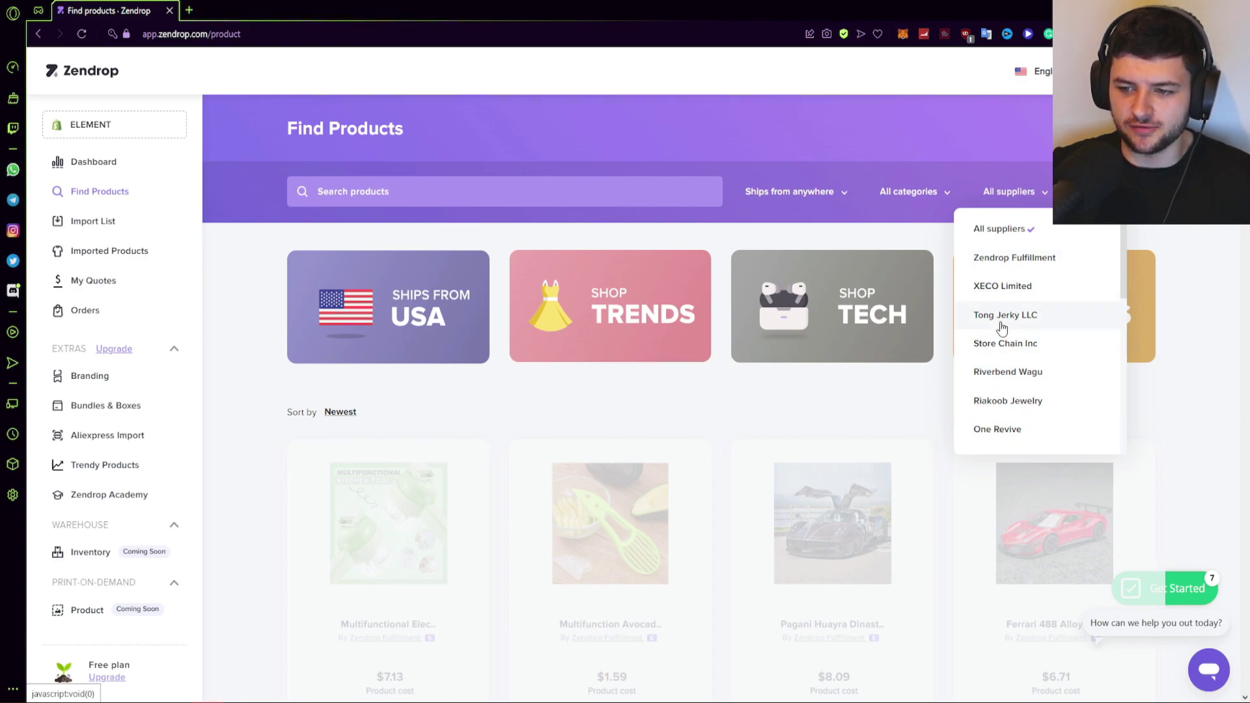
pyautogui.click(1009, 192)
pyautogui.click(1081, 195)
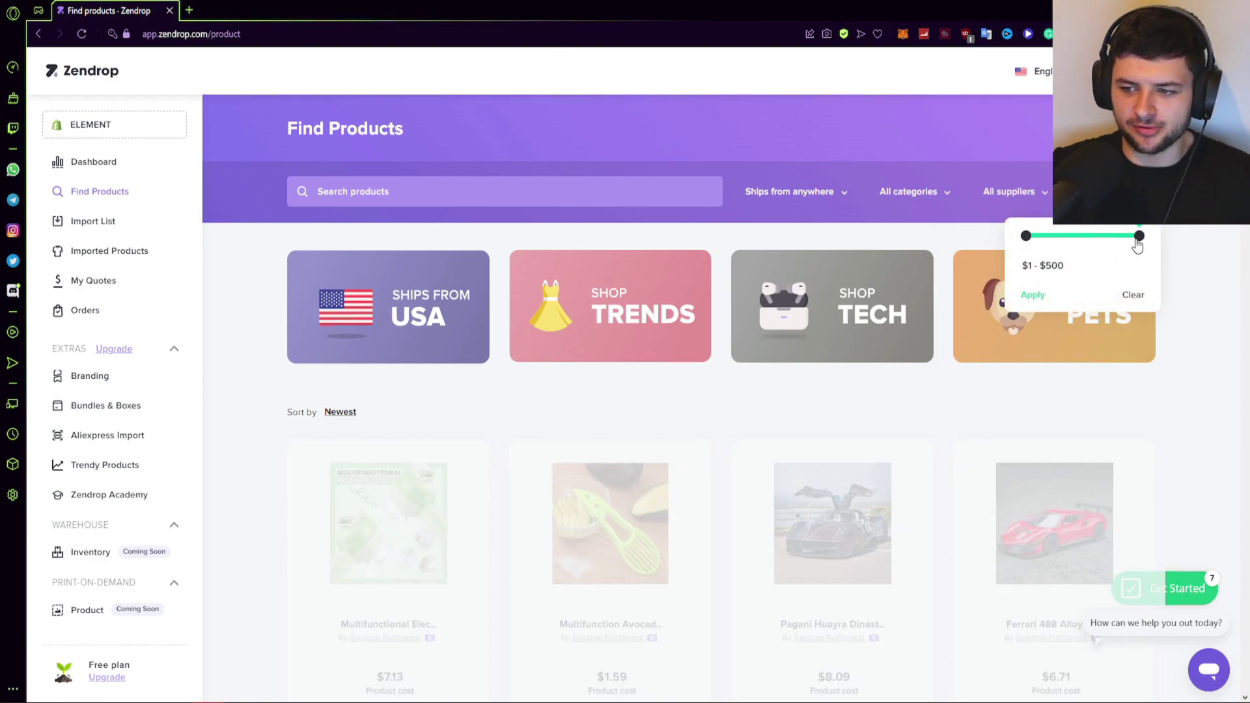
pyautogui.click(934, 133)
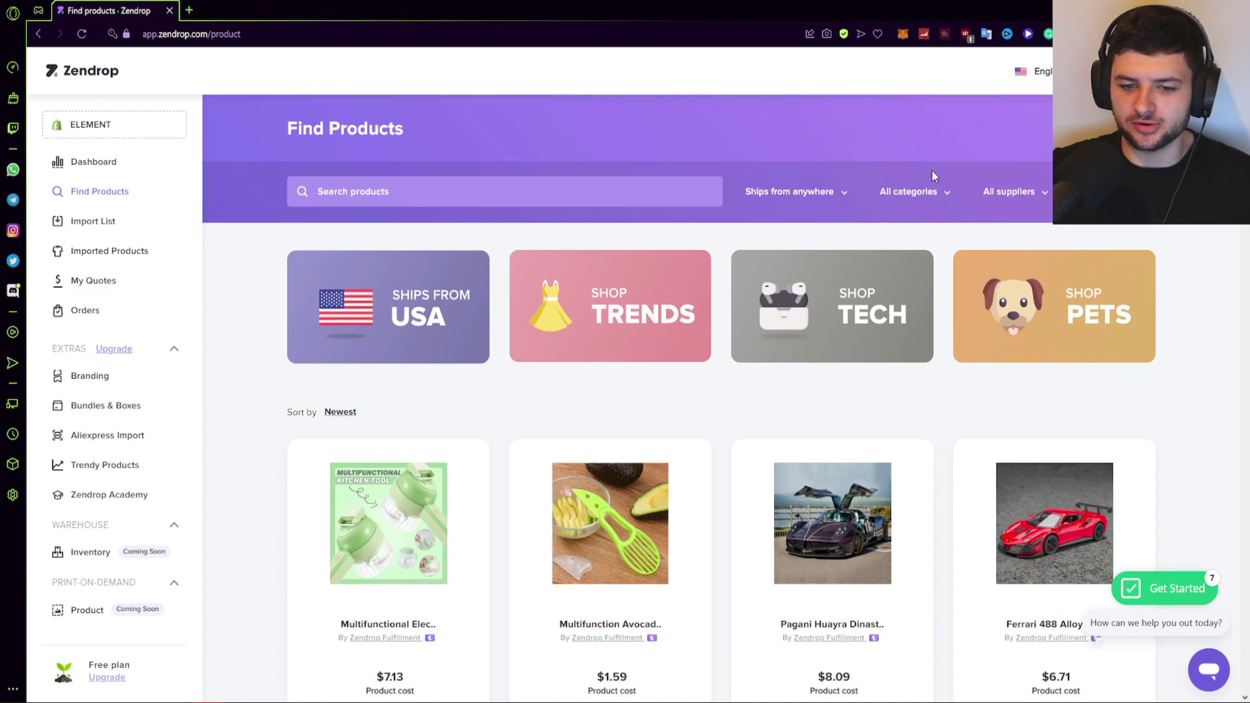
# Browse products shipping from the USA, dismissing the Plus trial offer, then remove that filter
pyautogui.click(409, 299)
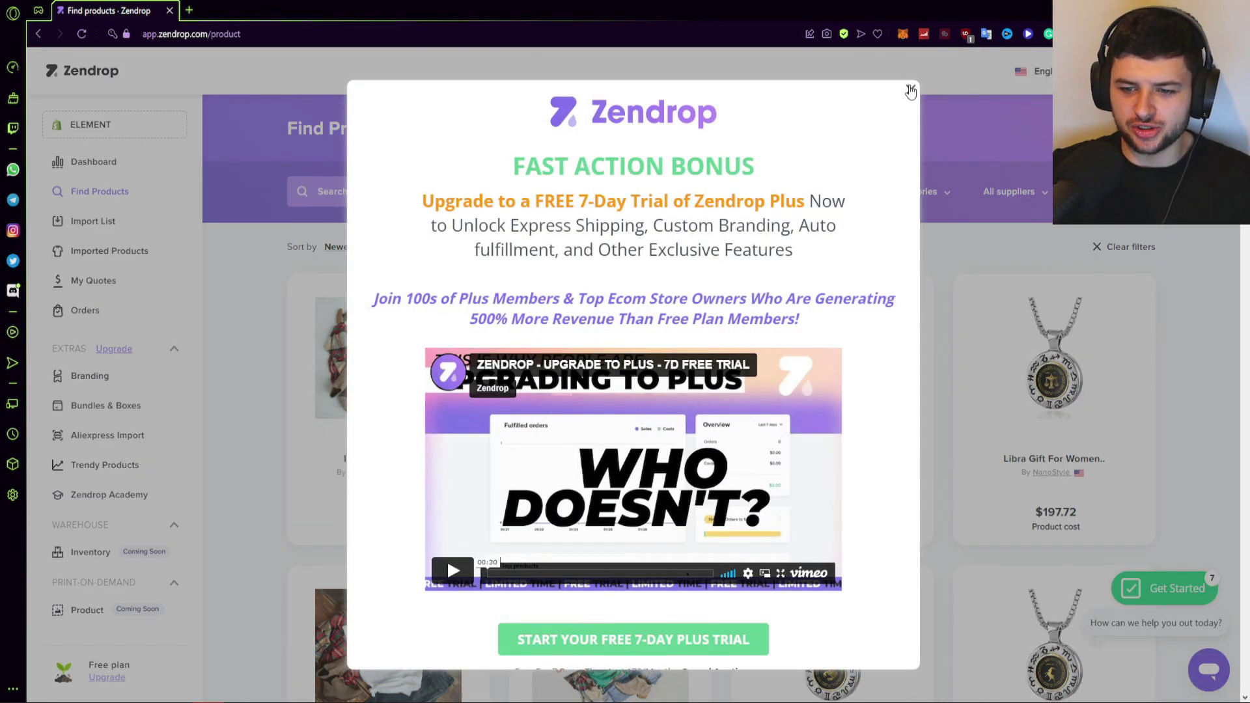
pyautogui.click(910, 91)
pyautogui.scroll(-10, 790, 256)
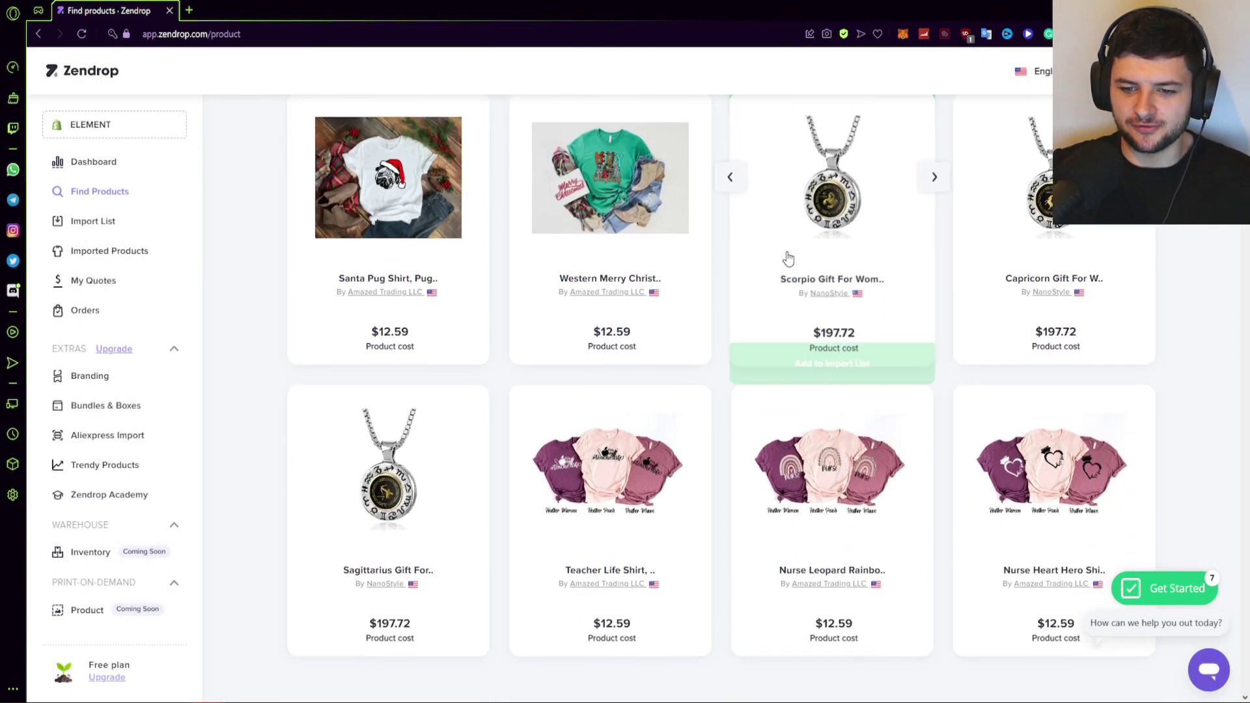
pyautogui.scroll(-15, 605, 245)
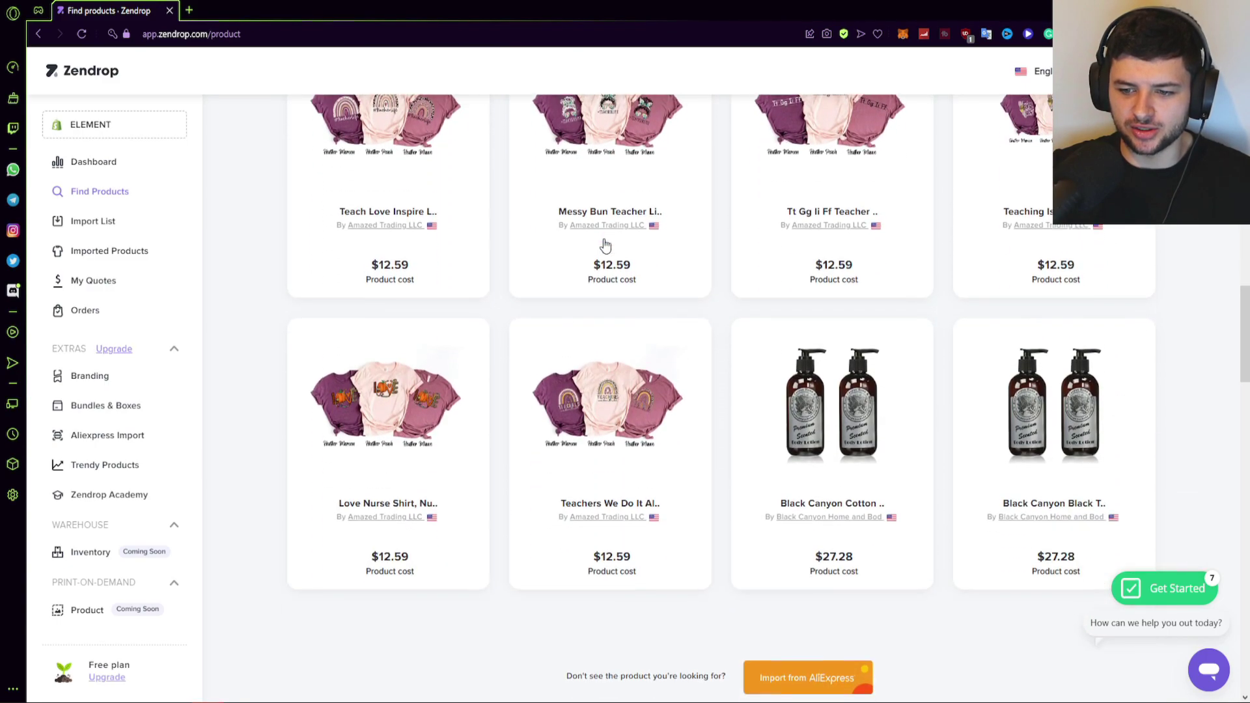
pyautogui.scroll(20, 720, 268)
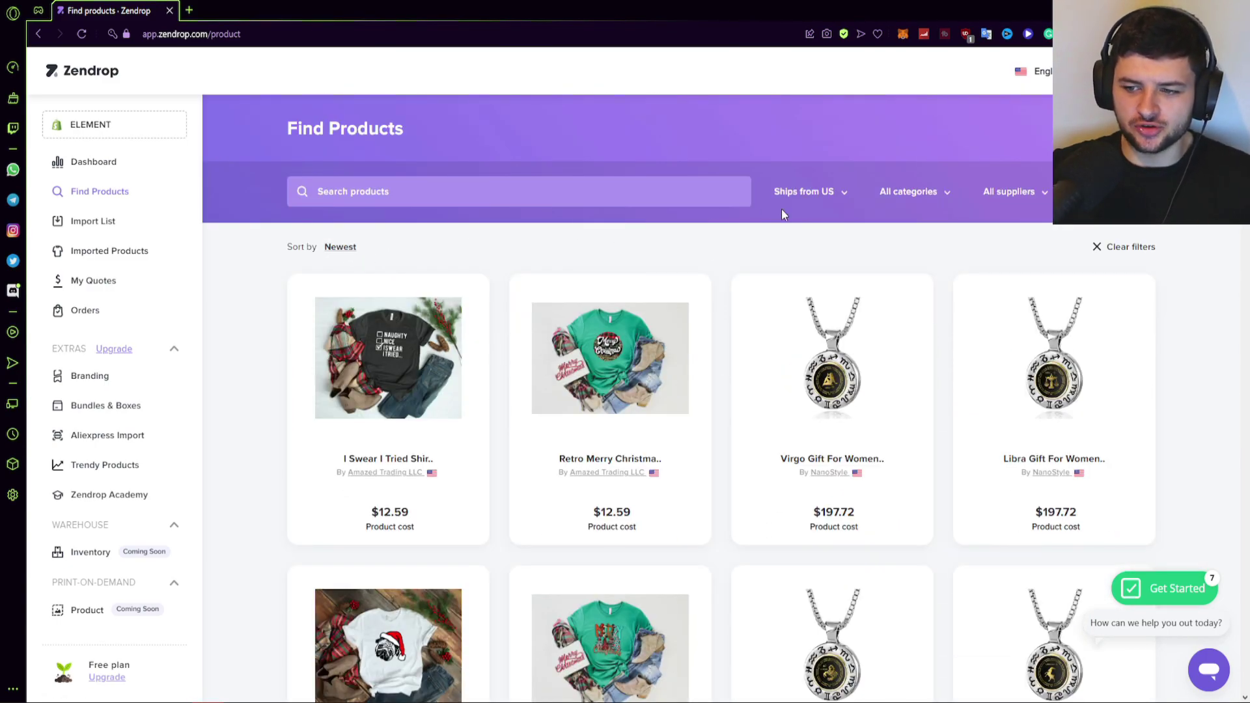
pyautogui.click(1126, 247)
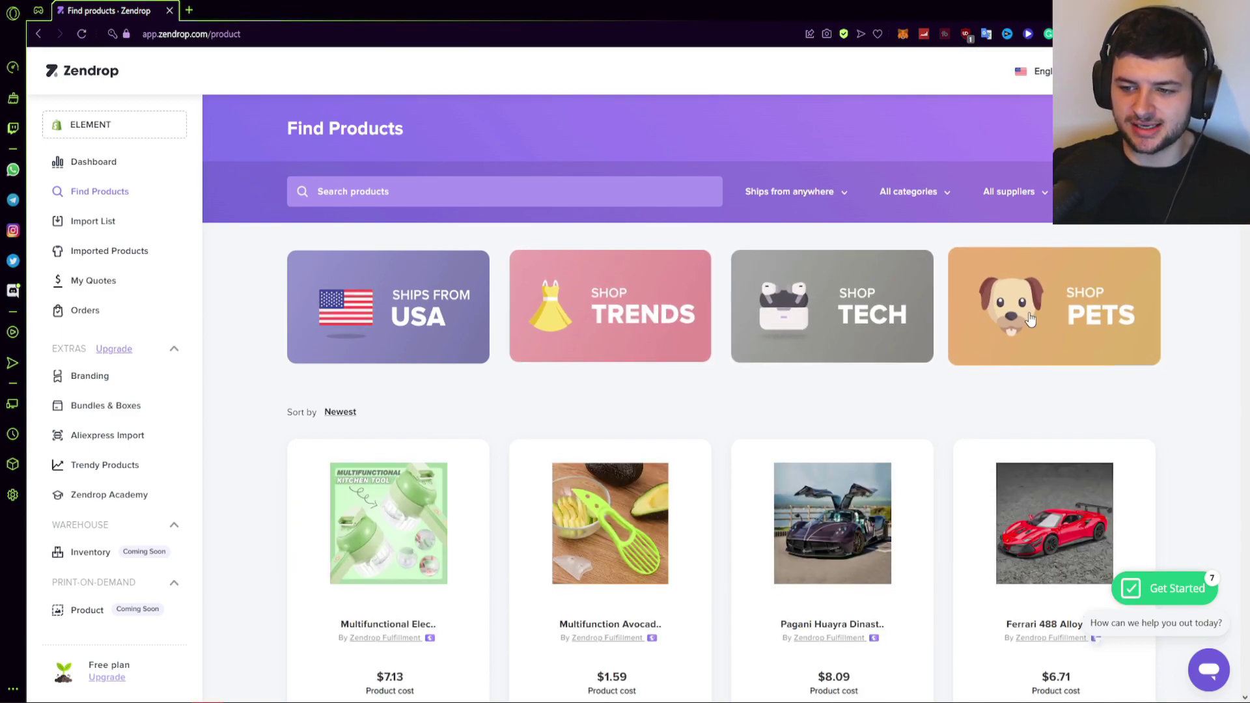
# Browse the Trends category, including the knitted hat's photos, then clear the filter
pyautogui.click(628, 285)
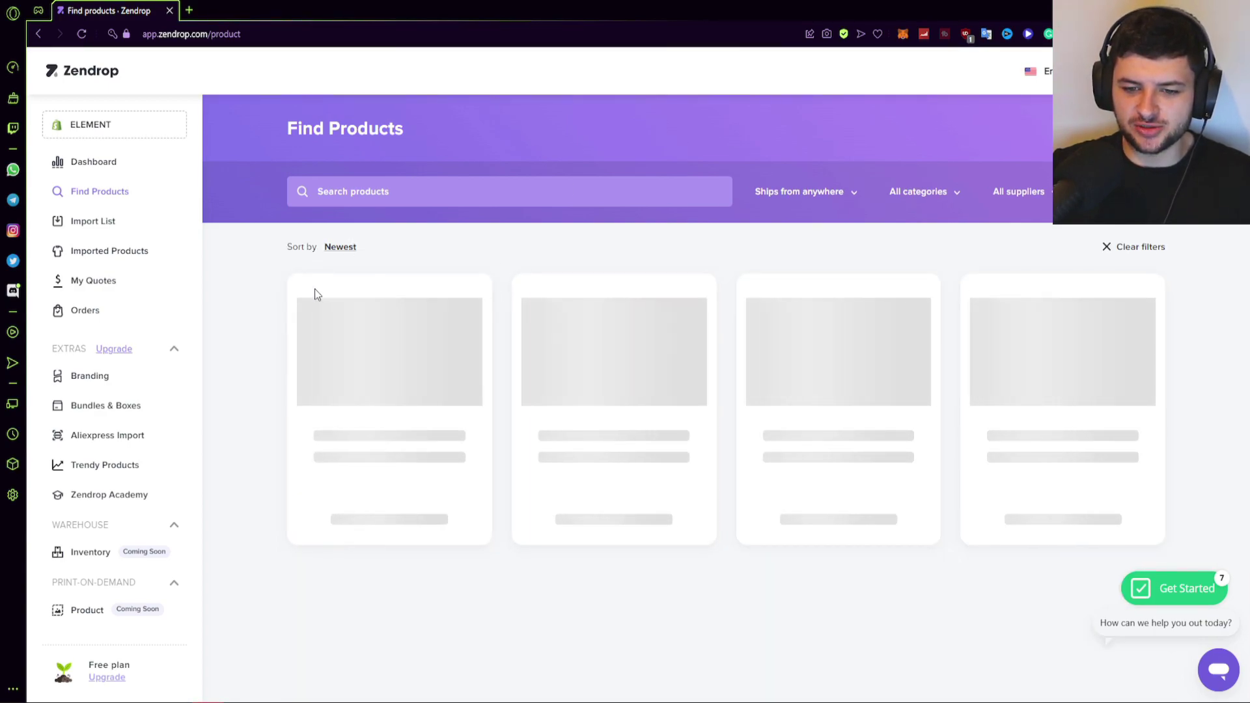
pyautogui.scroll(-1, 450, 281)
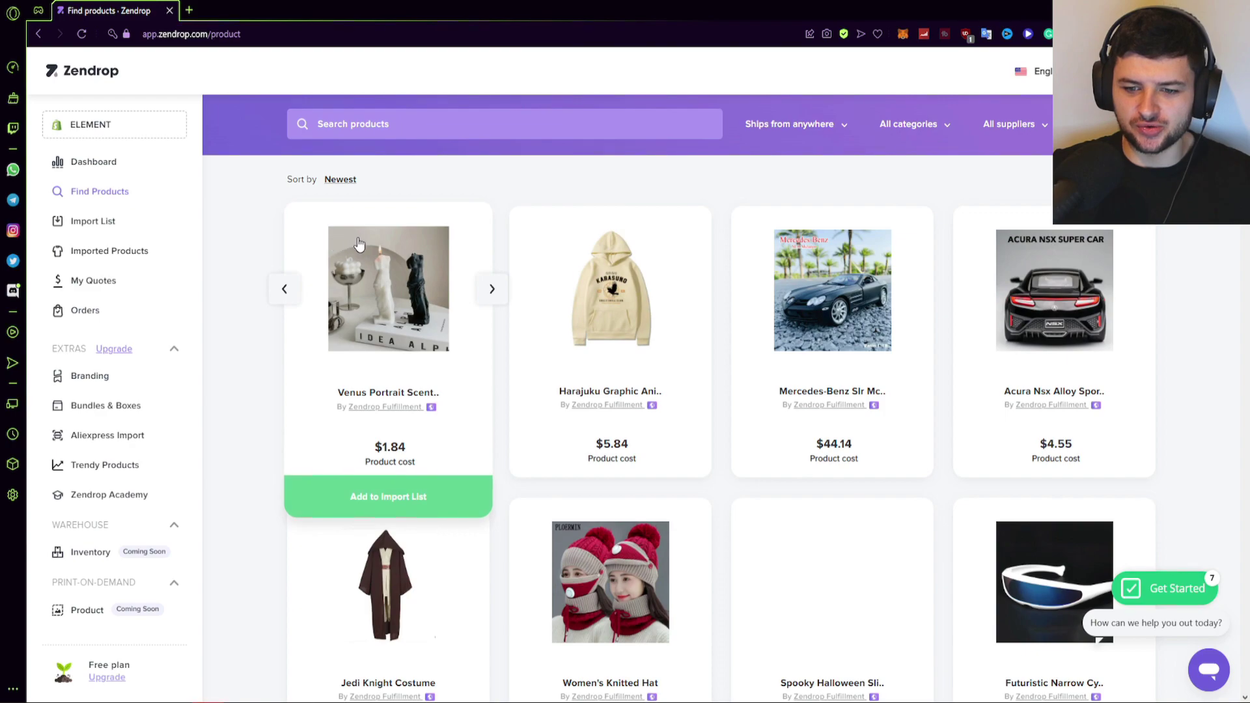
pyautogui.scroll(-4, 1055, 285)
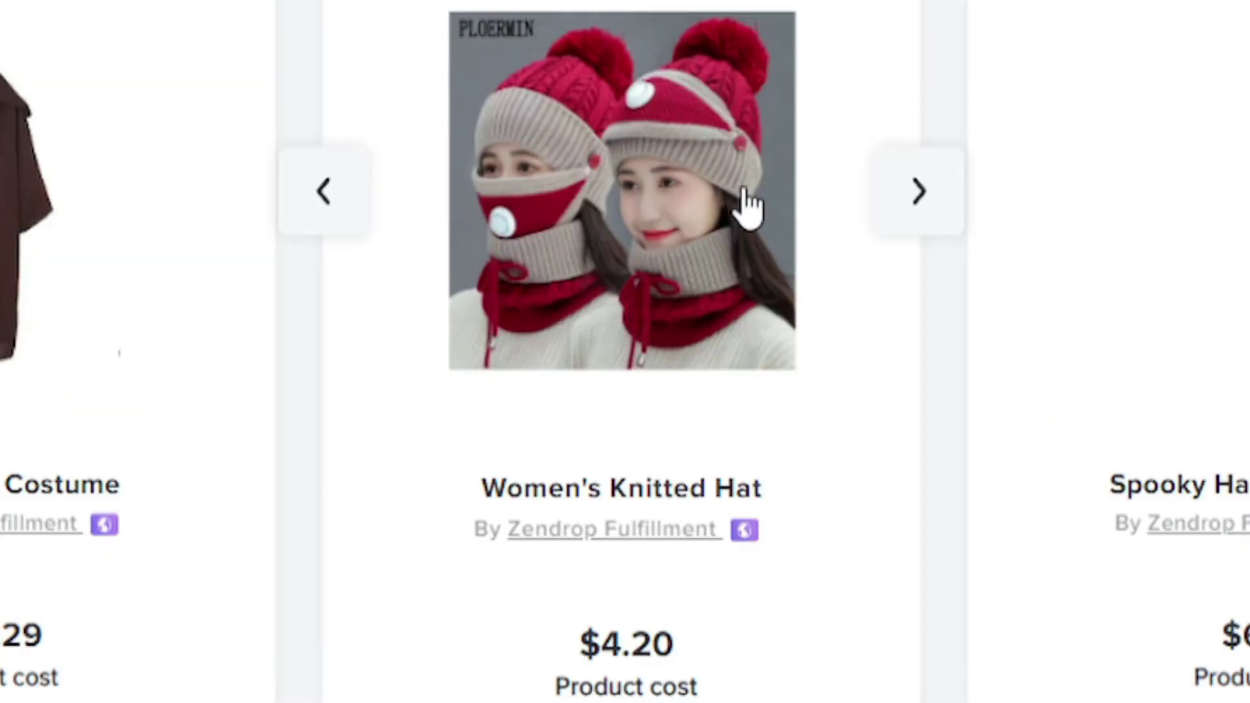
pyautogui.click(918, 195)
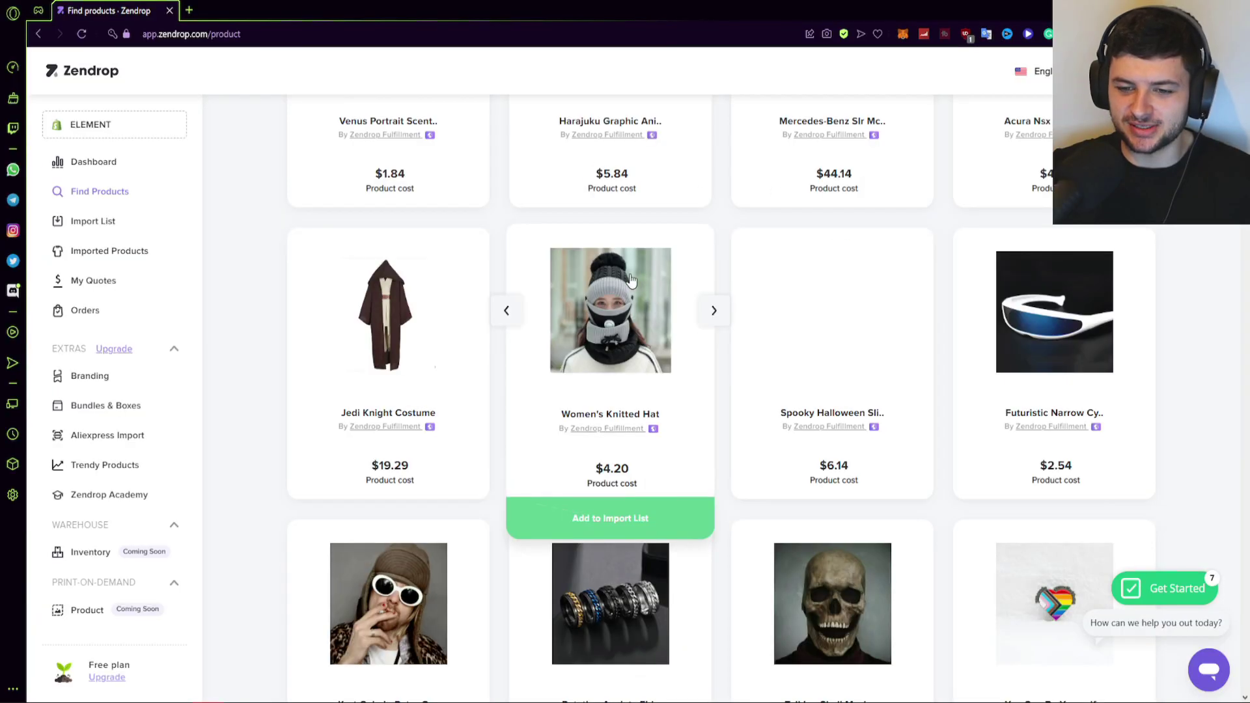
pyautogui.scroll(-3, 693, 293)
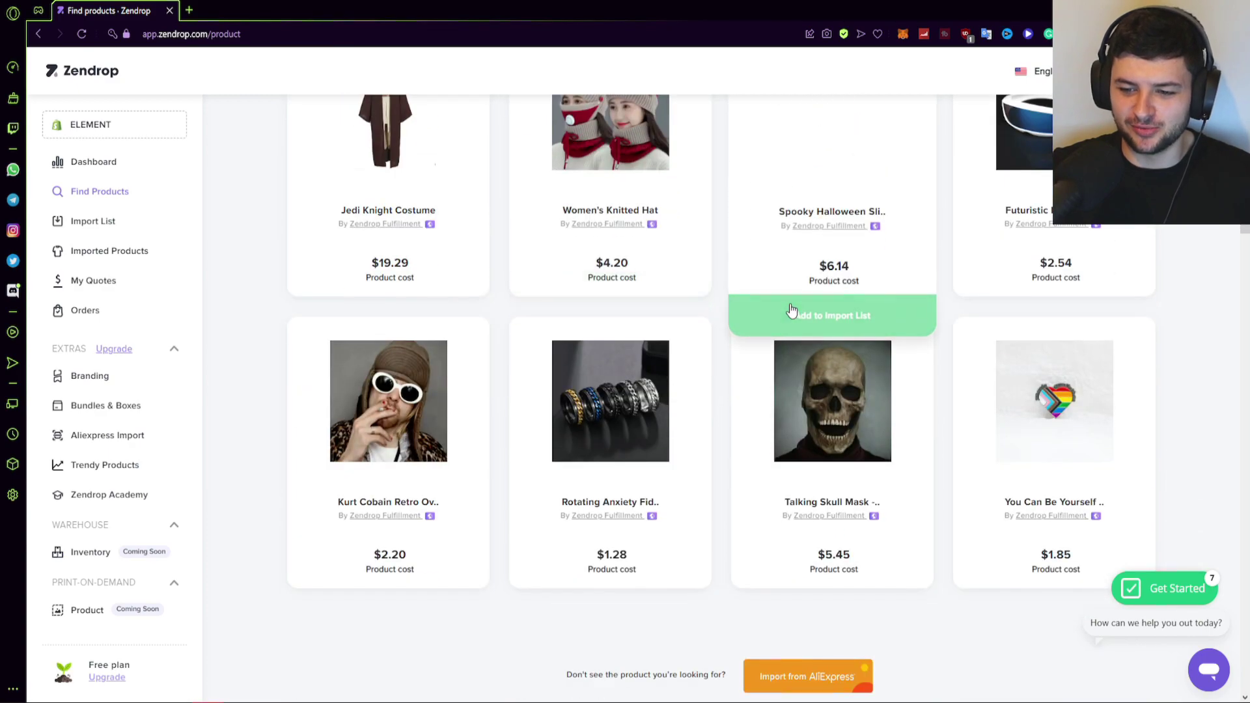
pyautogui.scroll(1, 617, 256)
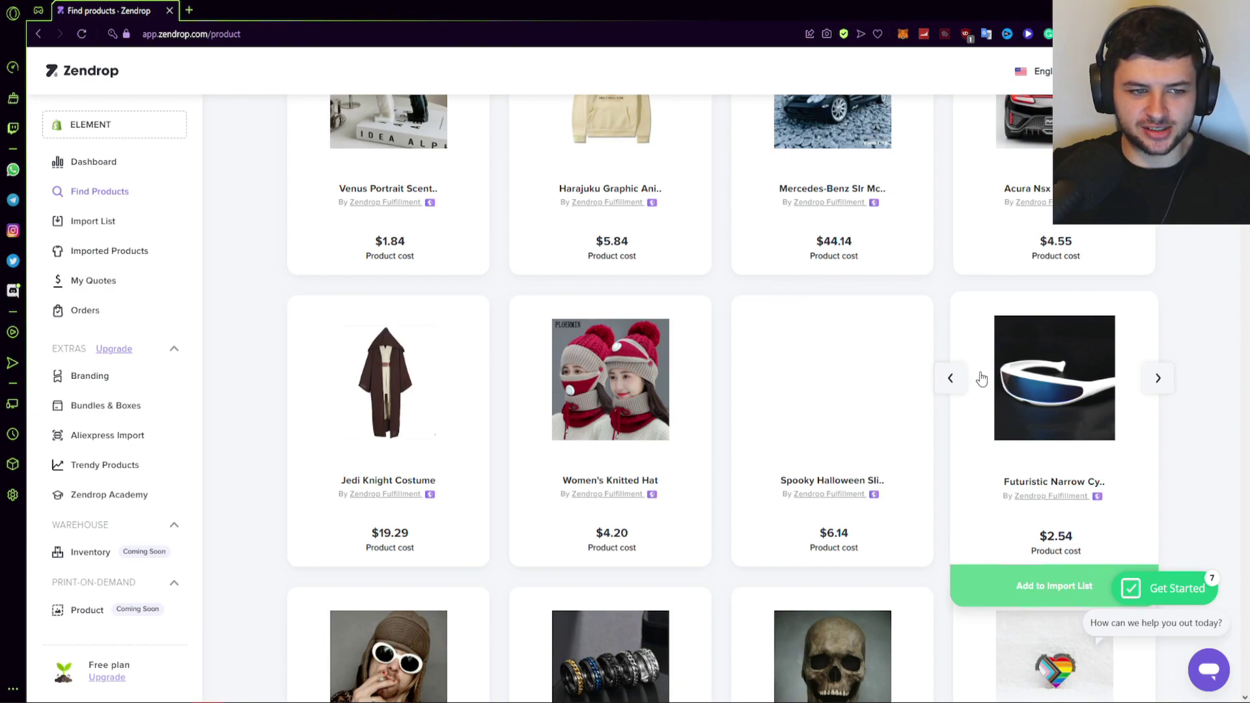
pyautogui.scroll(-5, 692, 321)
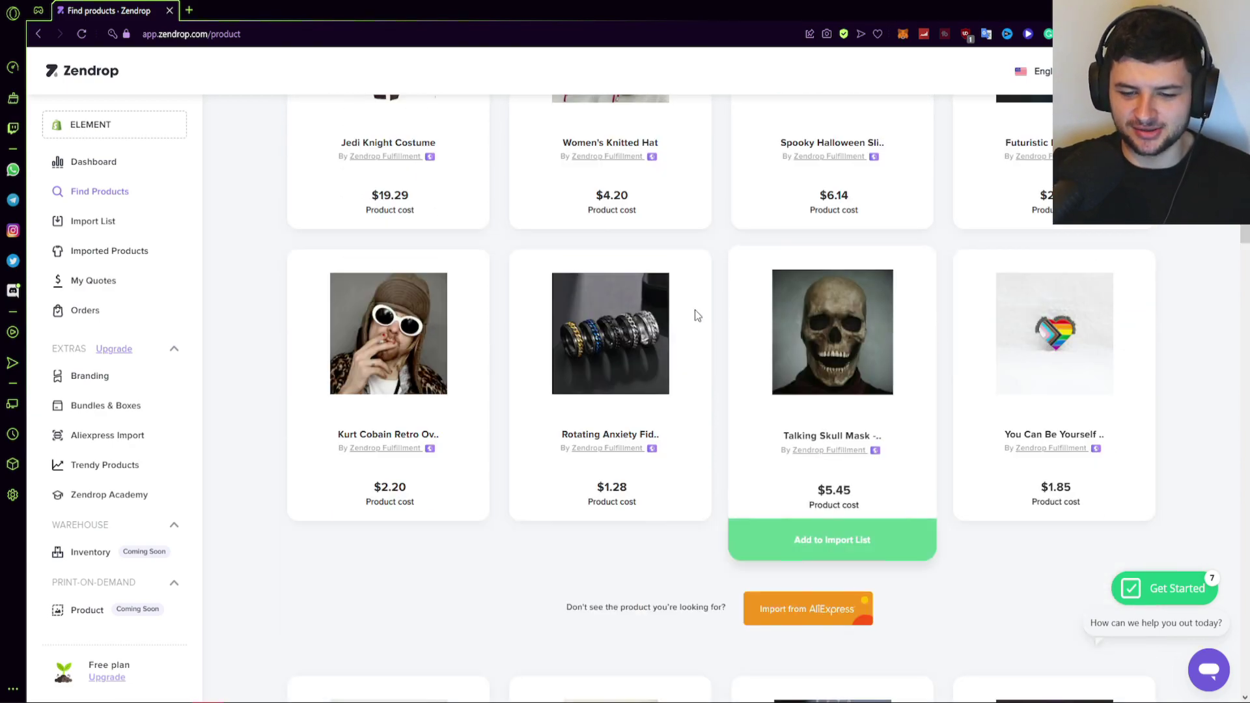
pyautogui.scroll(9, 957, 413)
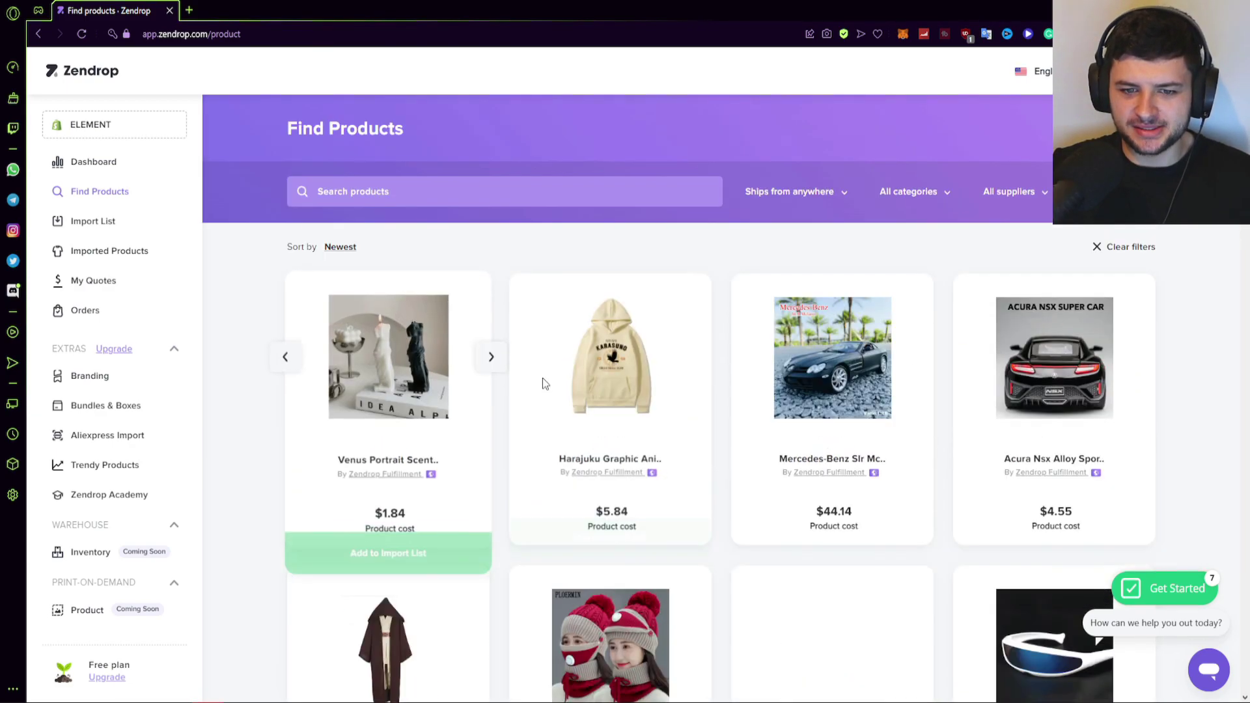
pyautogui.click(1096, 246)
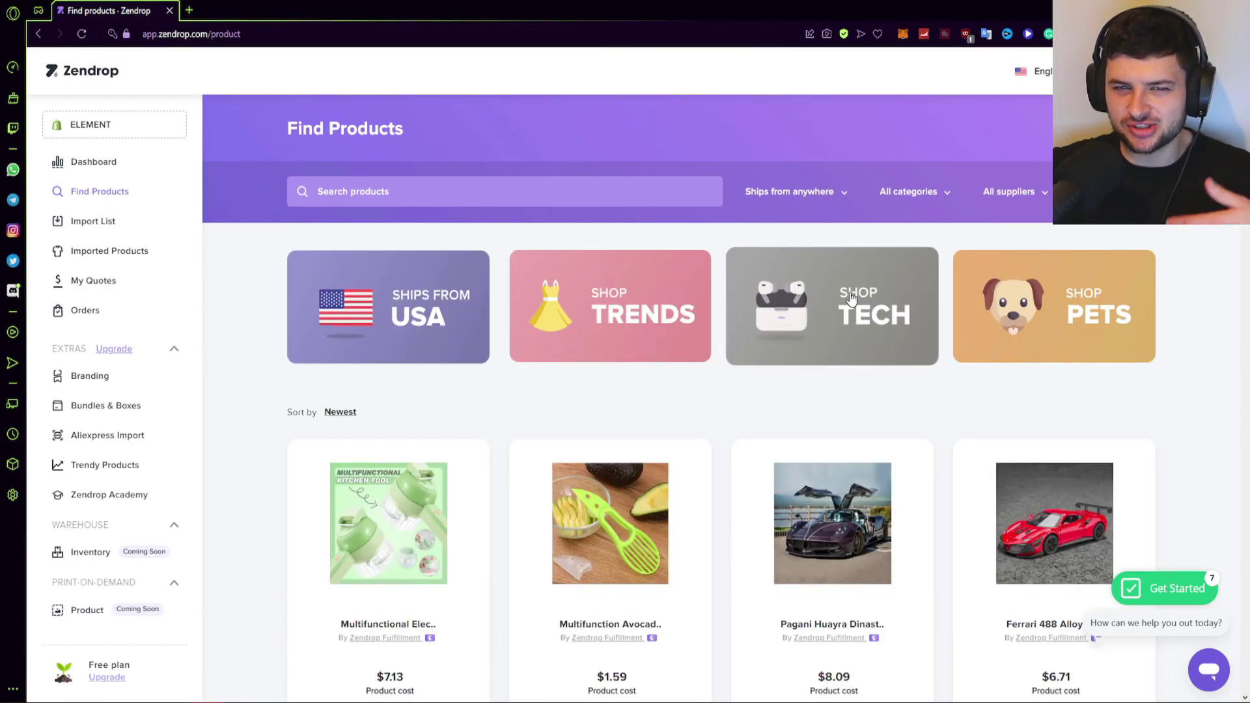
# Browse the Pets category products, then clear the filter
pyautogui.scroll(-2, 851, 300)
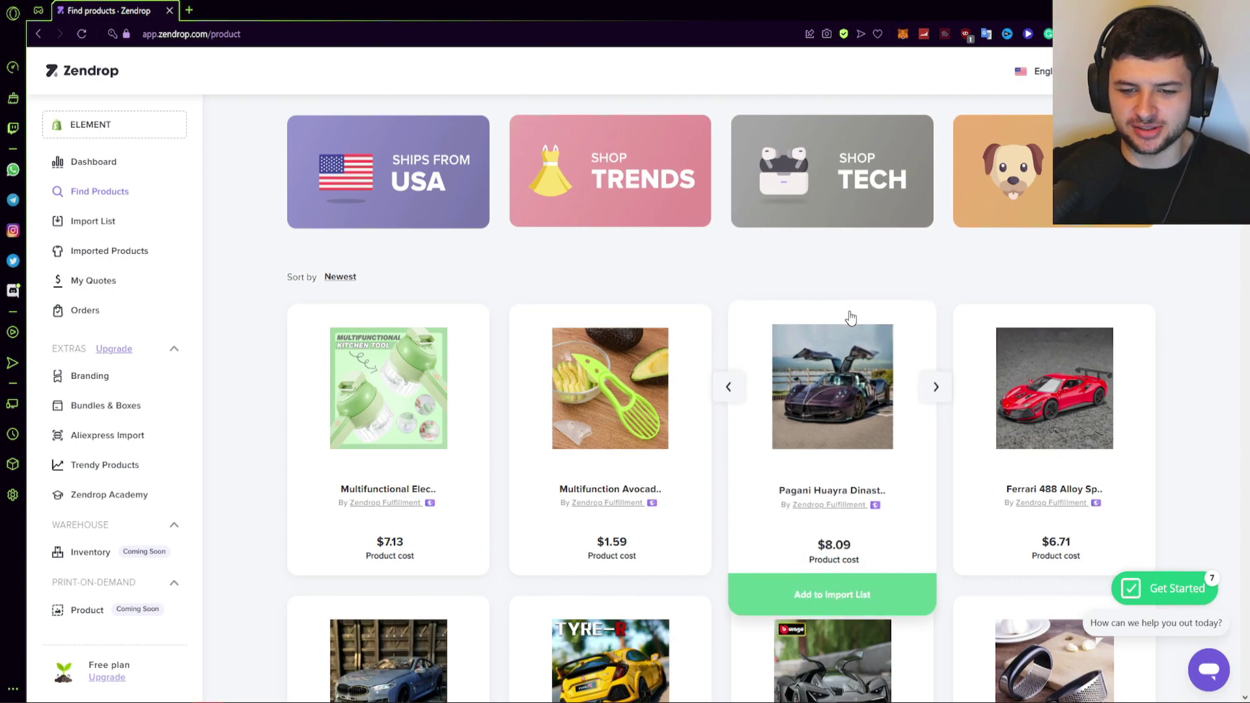
pyautogui.scroll(2, 852, 318)
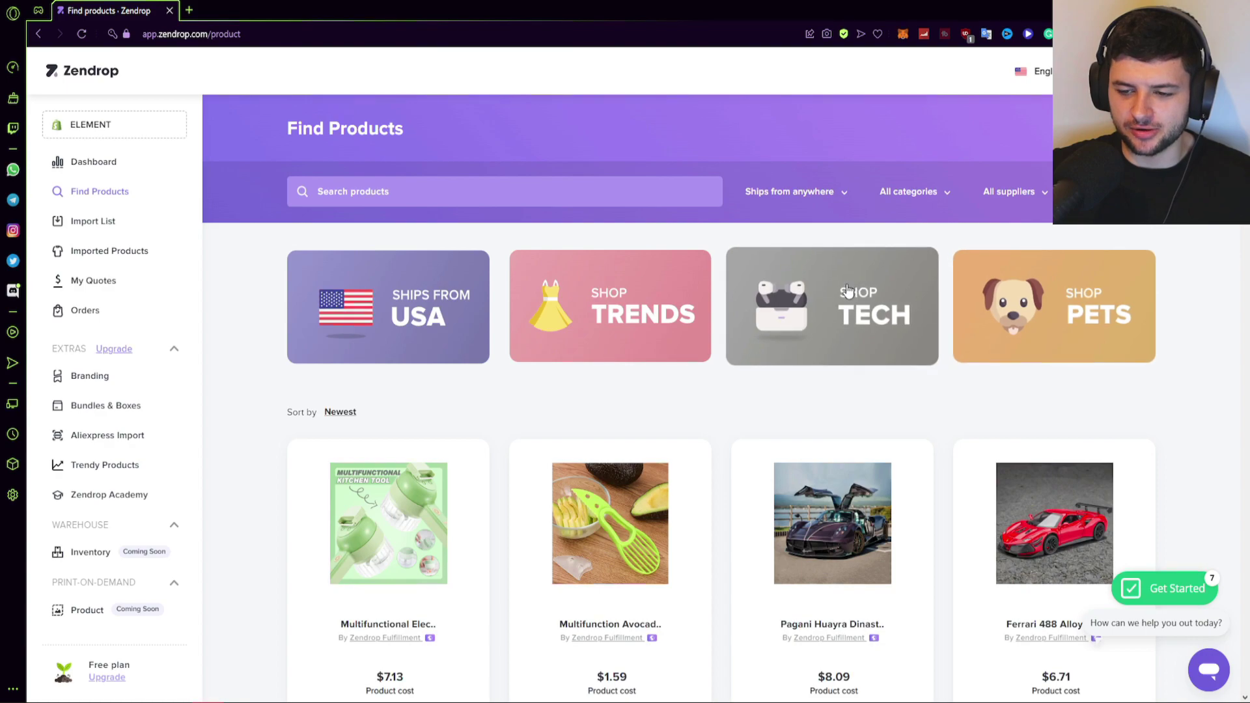
pyautogui.click(1052, 312)
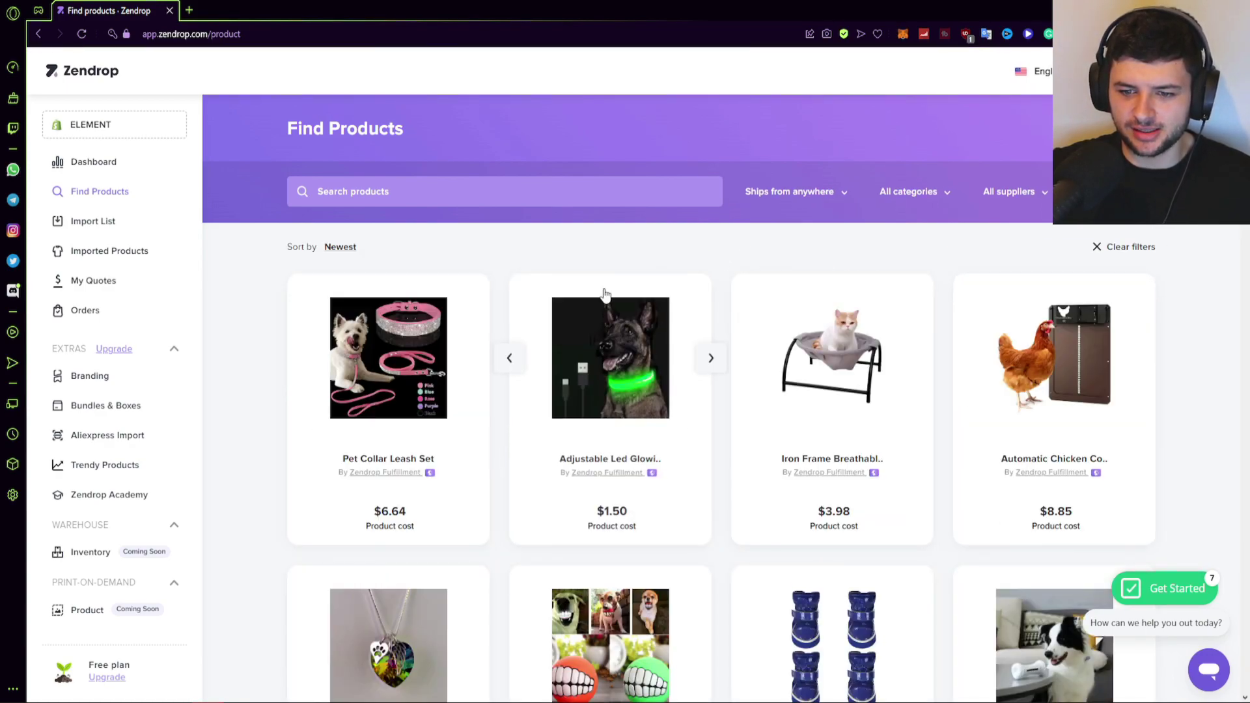
pyautogui.scroll(-1, 523, 291)
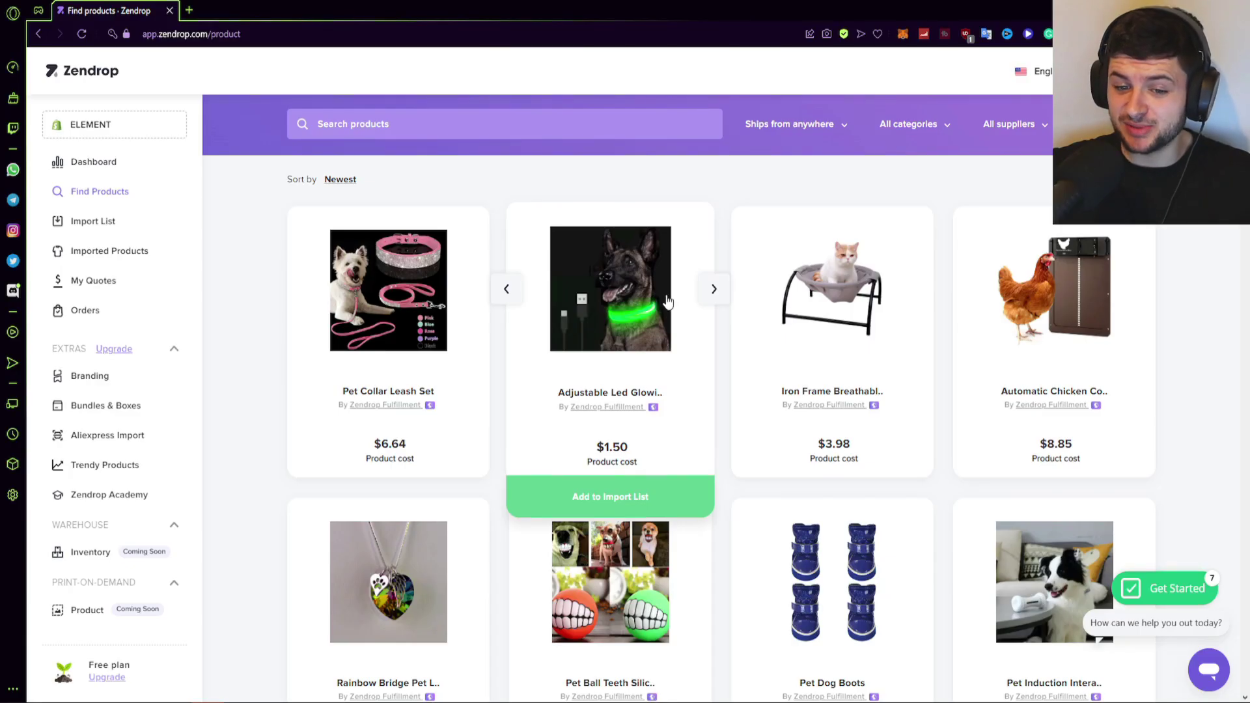
pyautogui.scroll(-5, 705, 365)
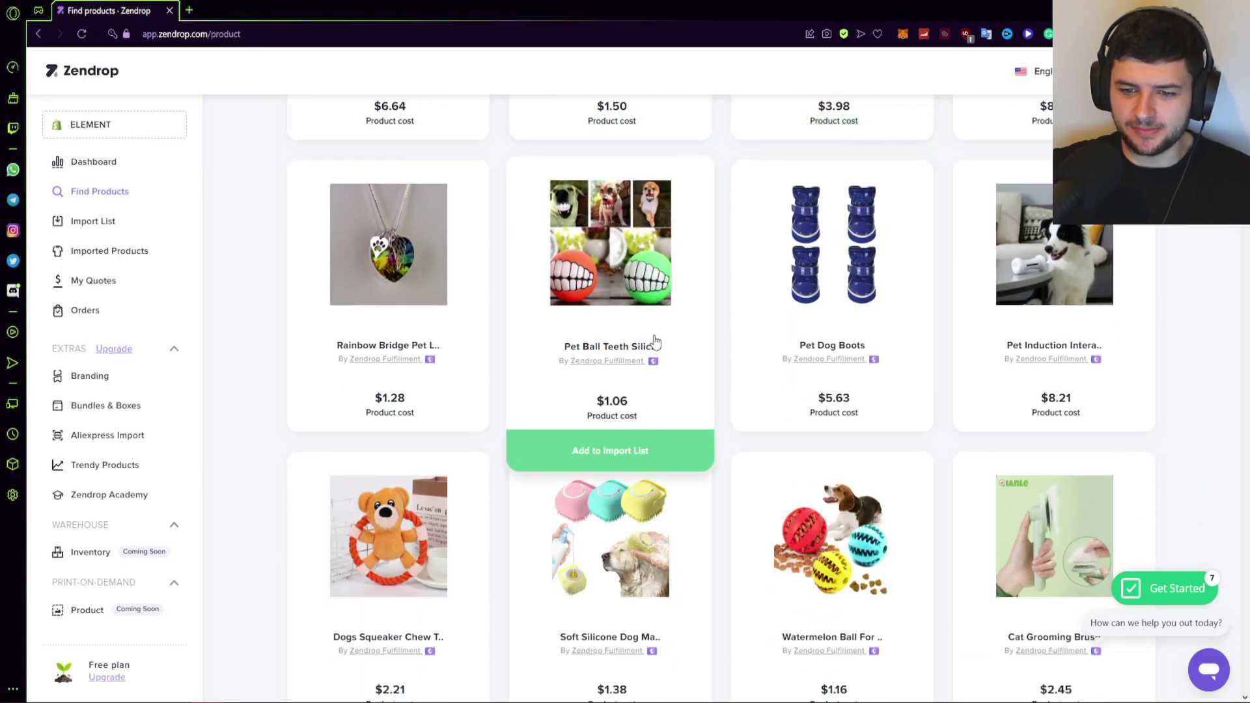
pyautogui.scroll(-5, 492, 326)
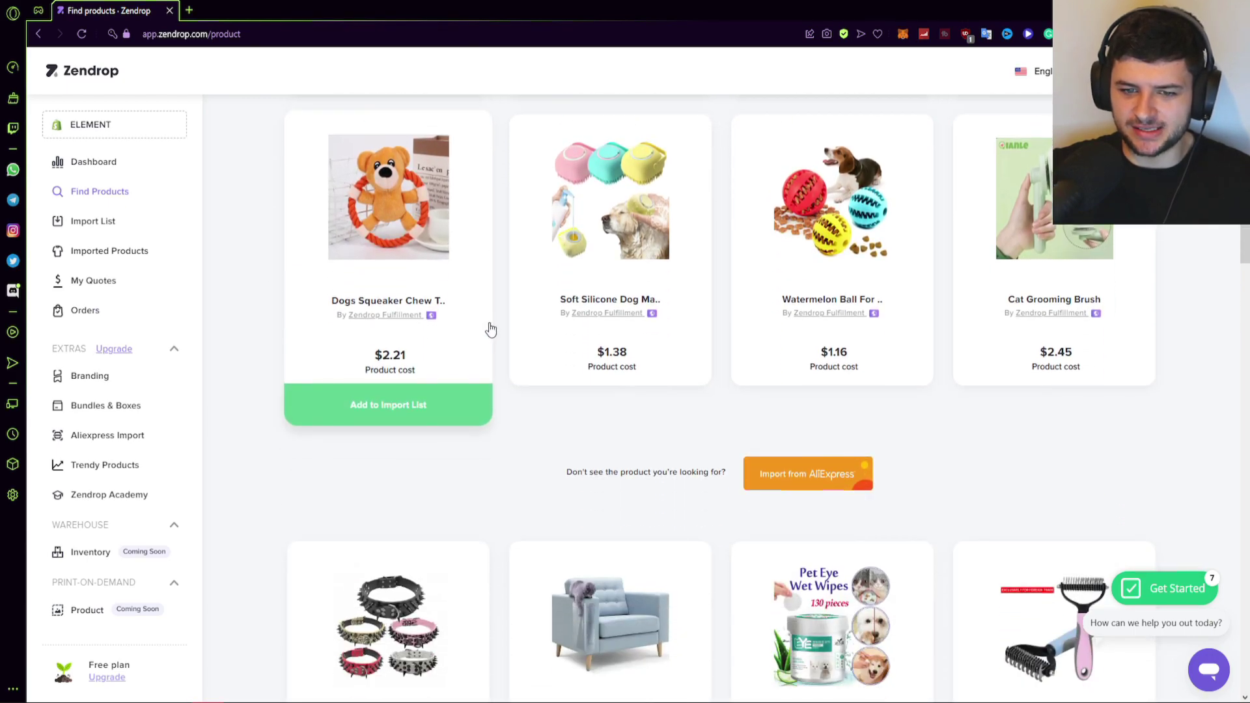
pyautogui.scroll(10, 830, 393)
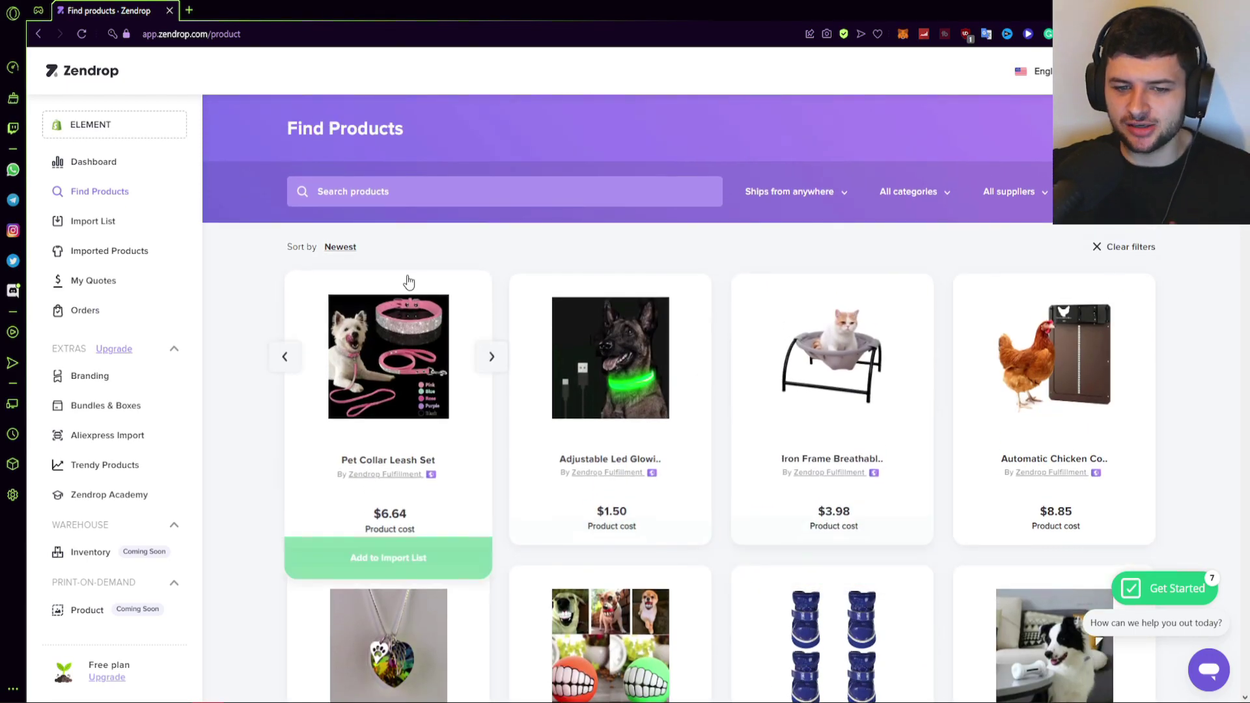
pyautogui.click(1100, 249)
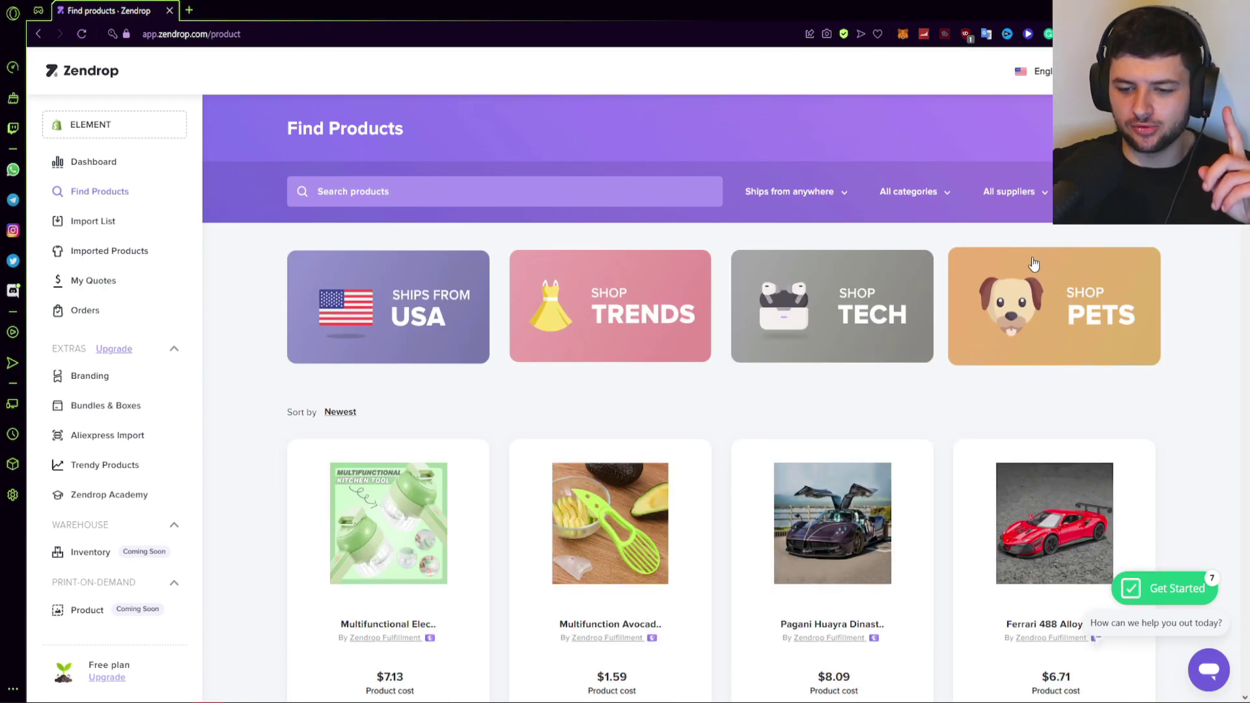
# Check the sort options and keep the full catalogue sorted newest first
pyautogui.scroll(-8, 892, 358)
pyautogui.scroll(-3, 892, 358)
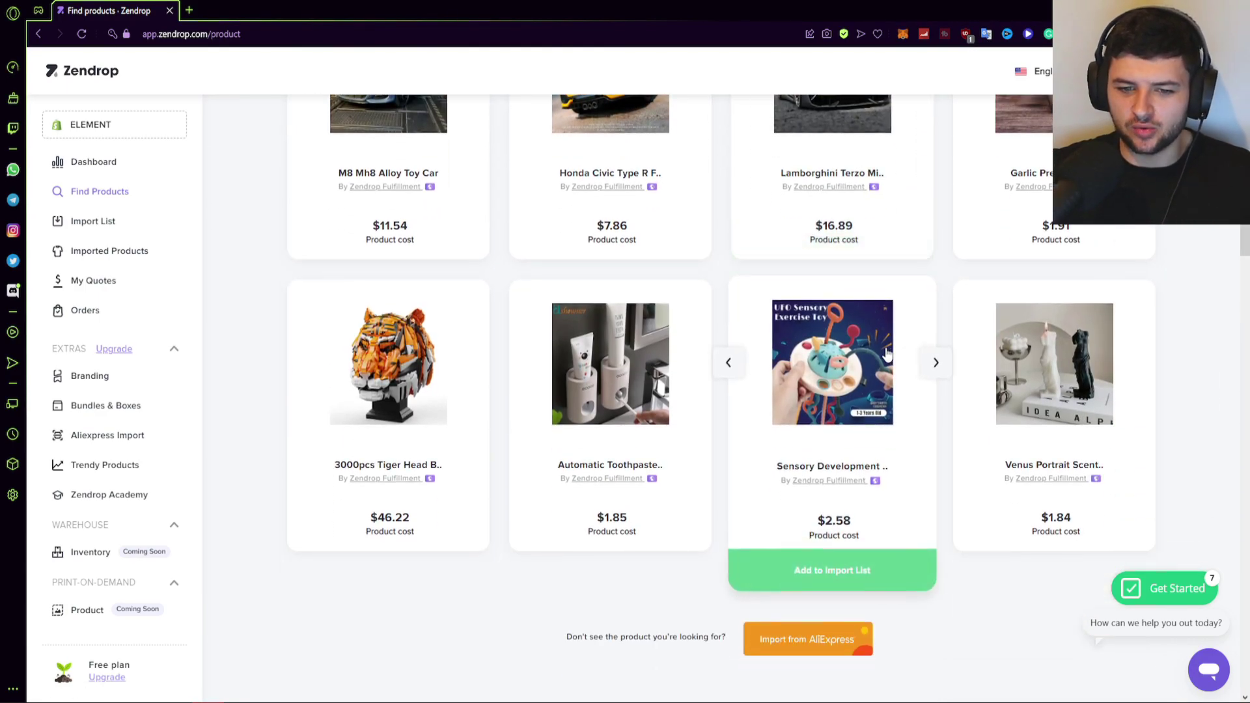
pyautogui.scroll(12, 878, 350)
pyautogui.click(336, 412)
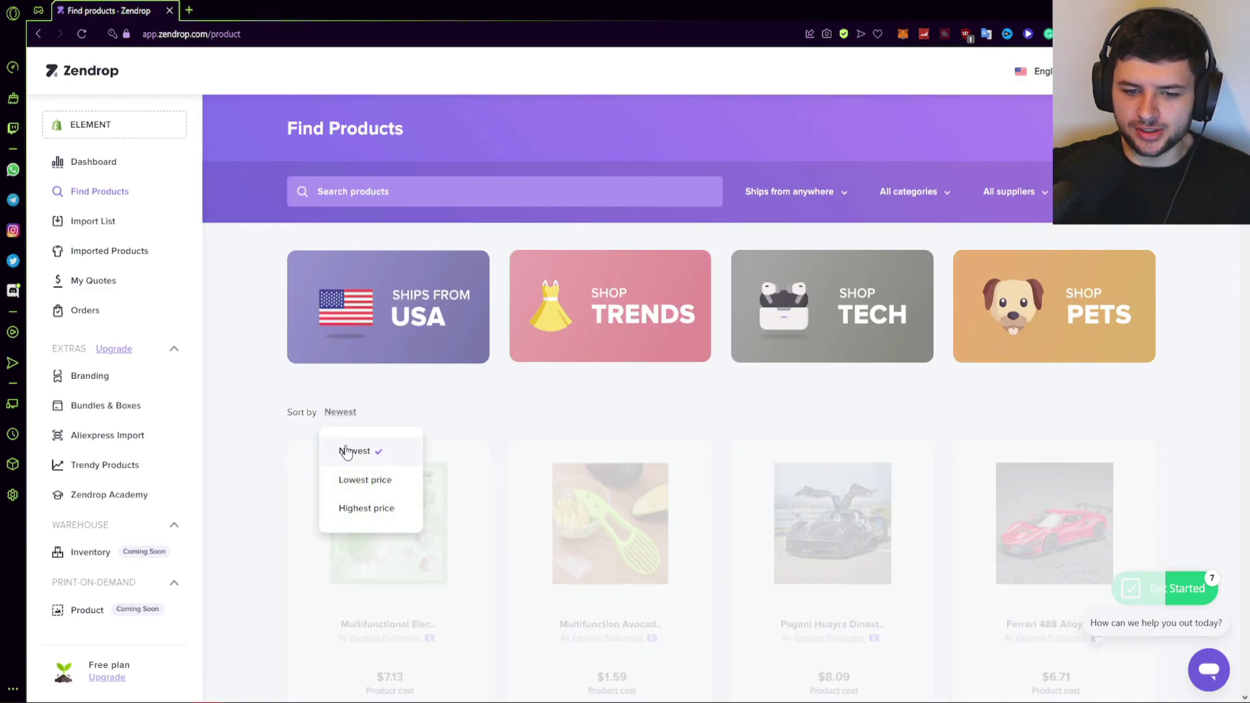
pyautogui.click(488, 415)
pyautogui.scroll(-1, 496, 410)
pyautogui.scroll(-10, 496, 410)
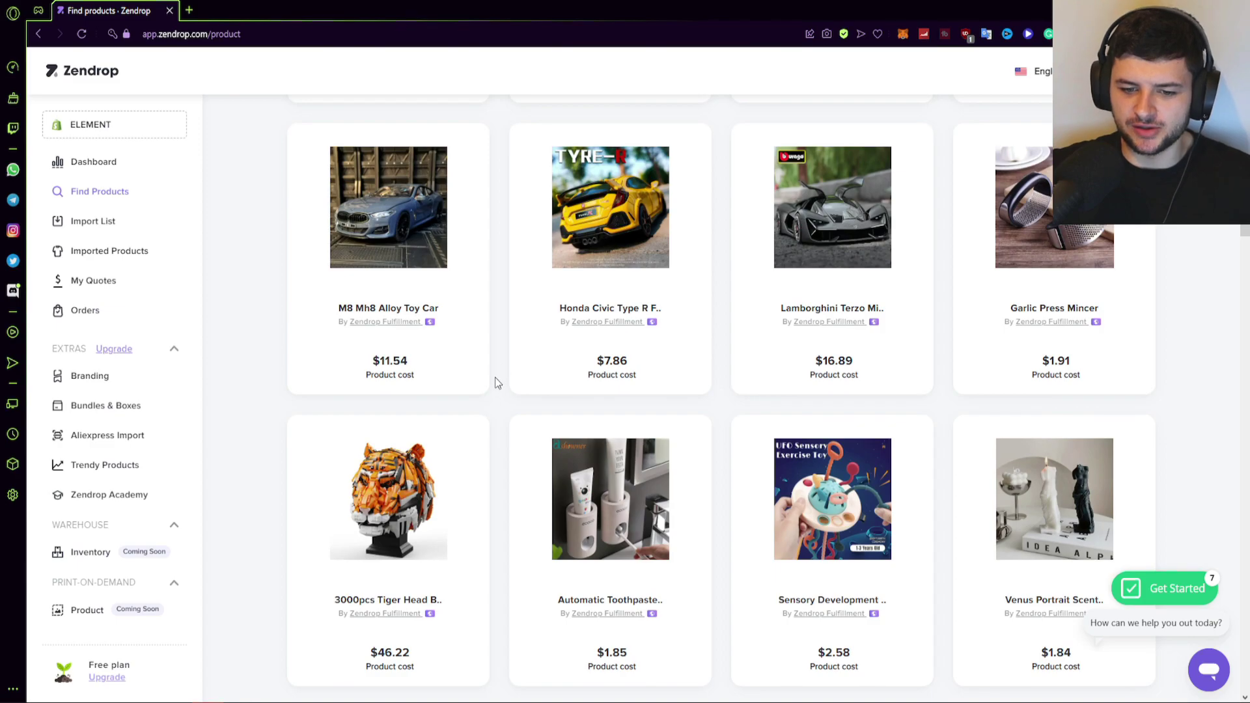
# Open the 3000pcs Tiger Head Building Blocks product and flip through its photos
pyautogui.click(389, 281)
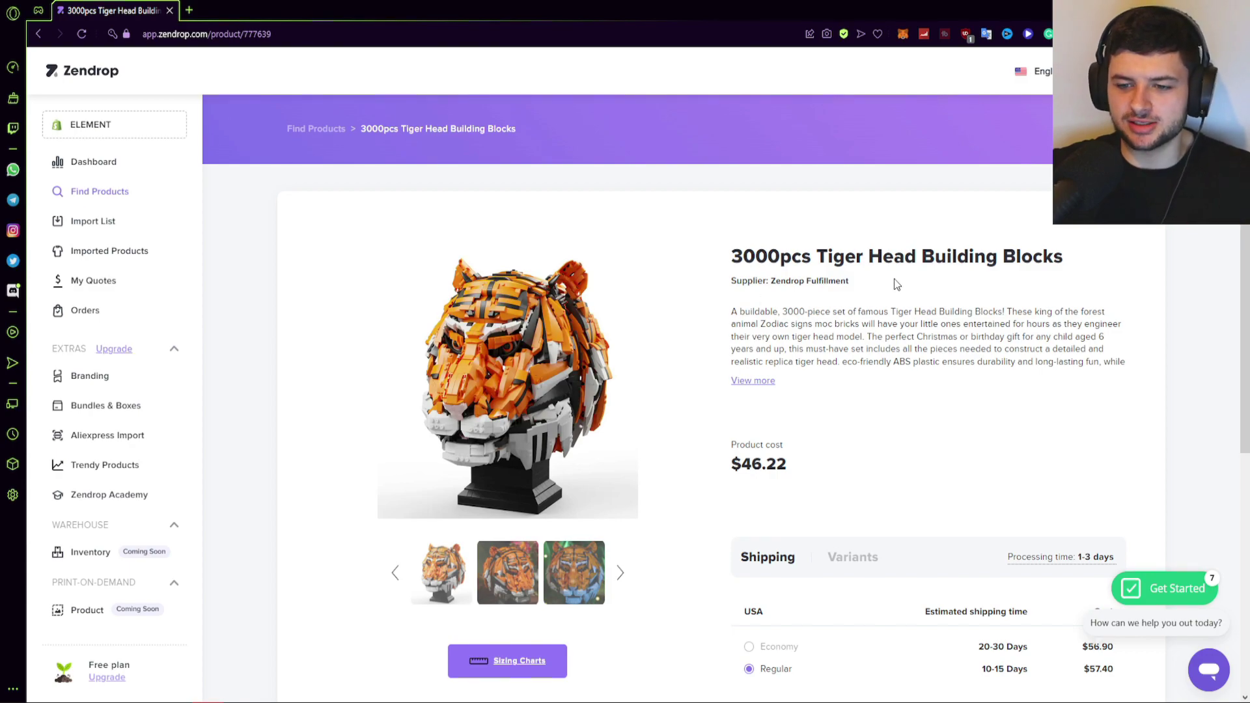
pyautogui.scroll(-1, 847, 318)
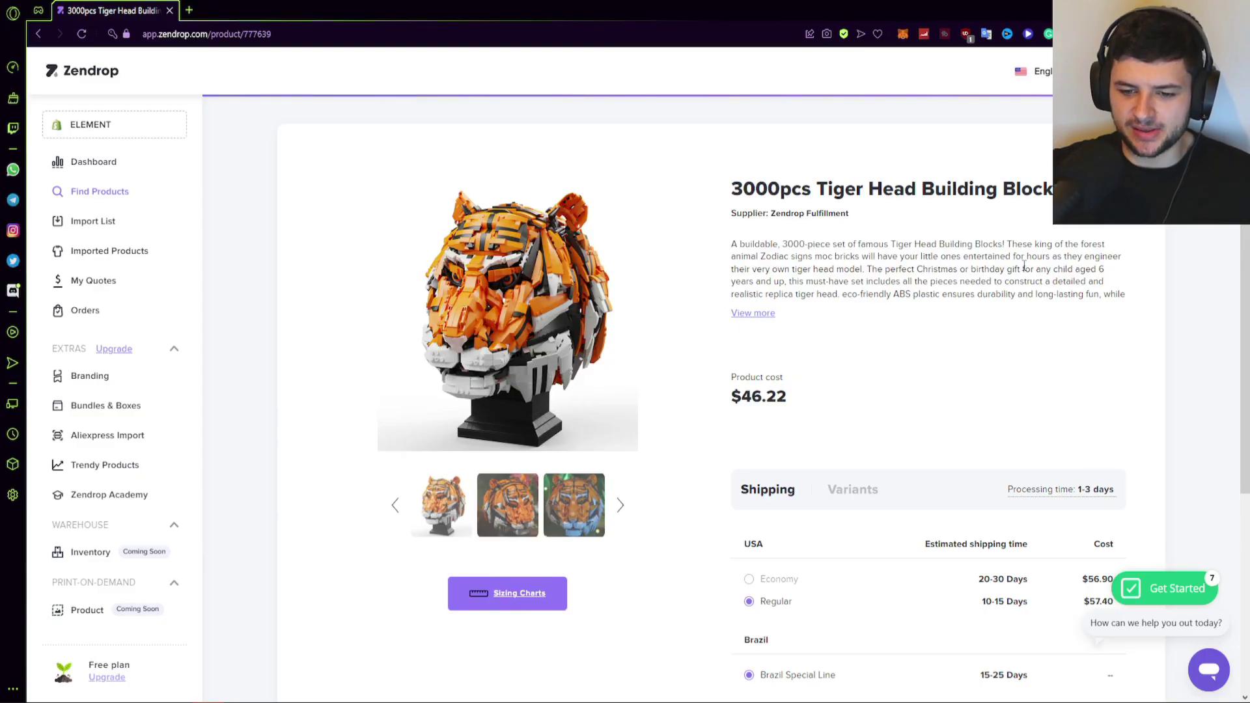
pyautogui.click(501, 493)
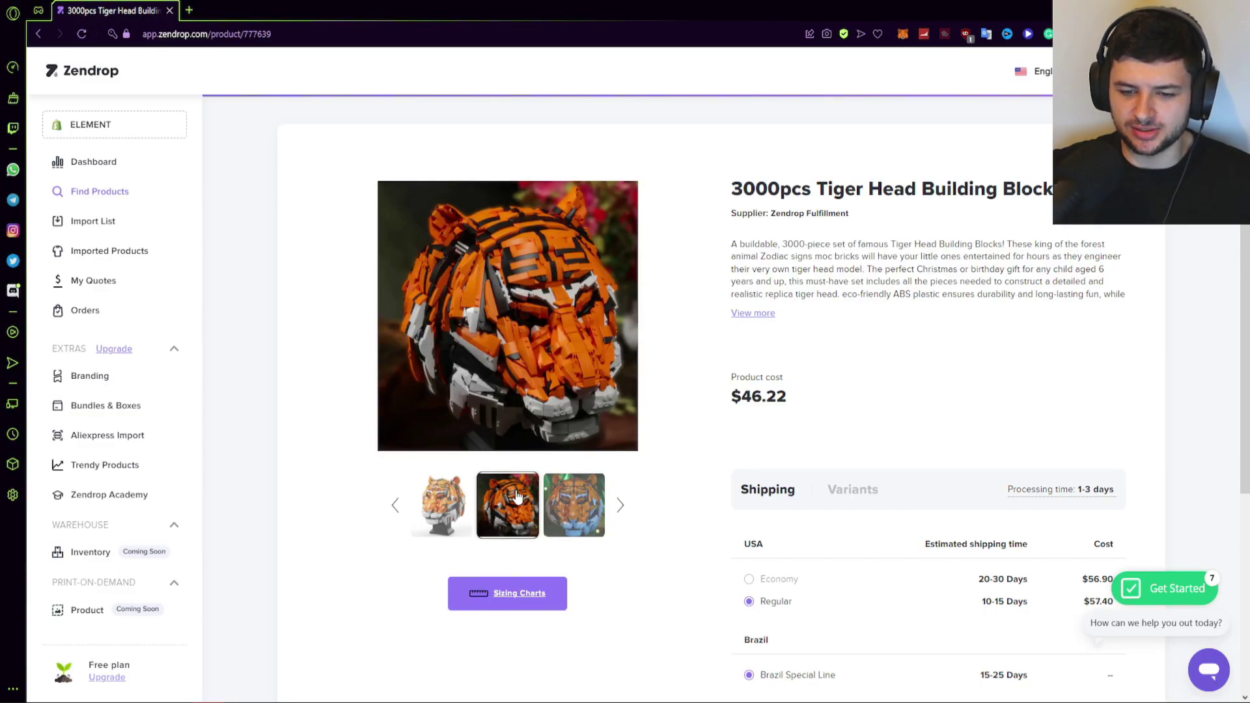
pyautogui.click(610, 516)
pyautogui.click(594, 518)
pyautogui.click(595, 517)
pyautogui.scroll(-1, 594, 517)
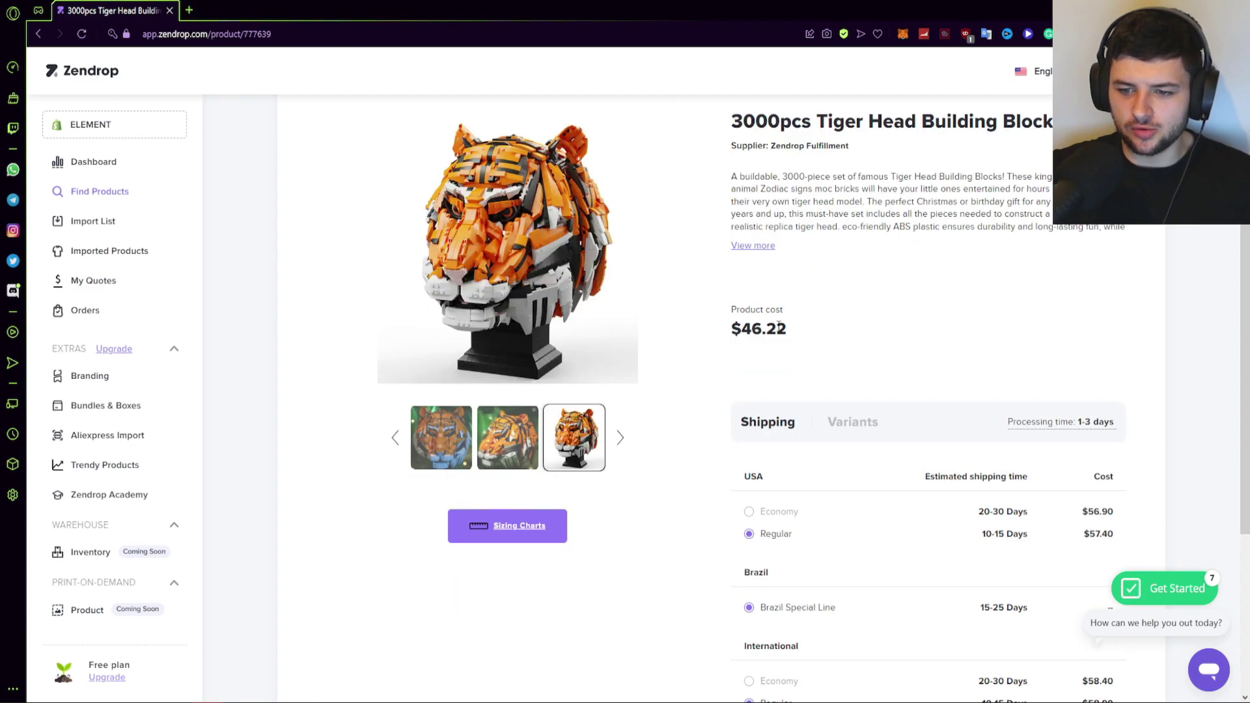
# Review the $46.22 product cost and the shipping details
pyautogui.moveTo(786, 328); pyautogui.dragTo(732, 322)
pyautogui.click(753, 334)
pyautogui.scroll(-1, 758, 341)
pyautogui.scroll(-1, 791, 352)
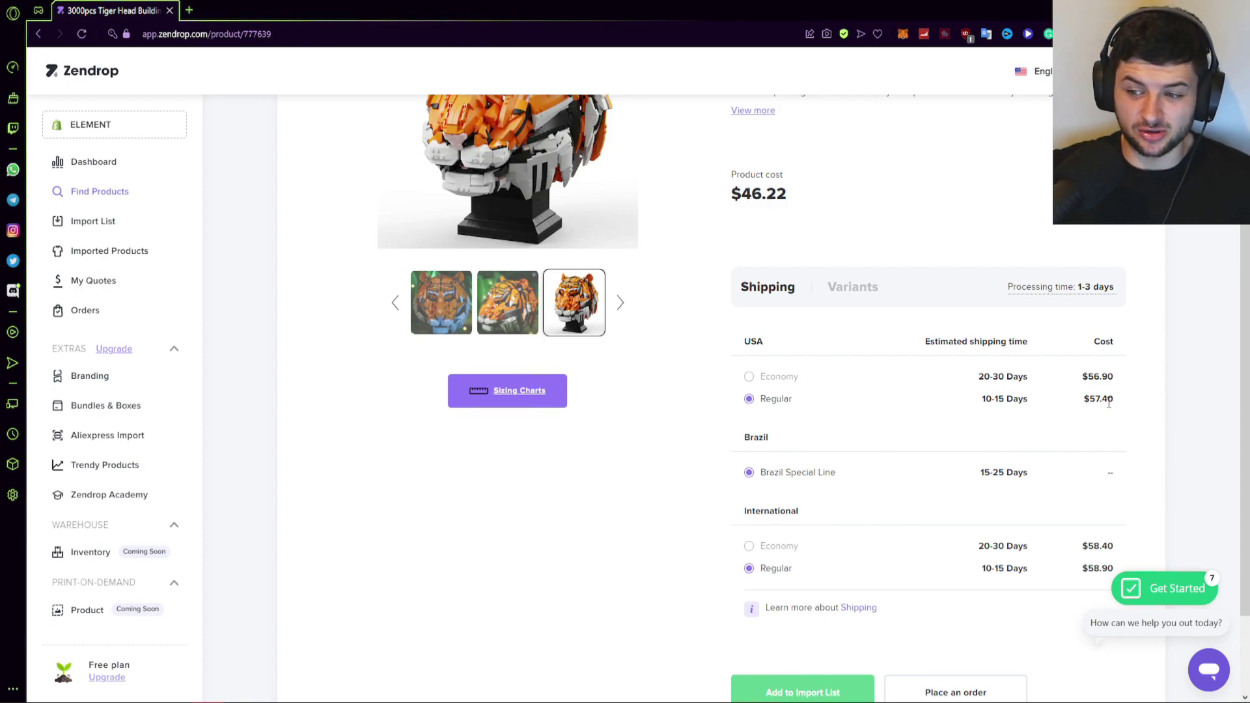
pyautogui.scroll(1, 1079, 413)
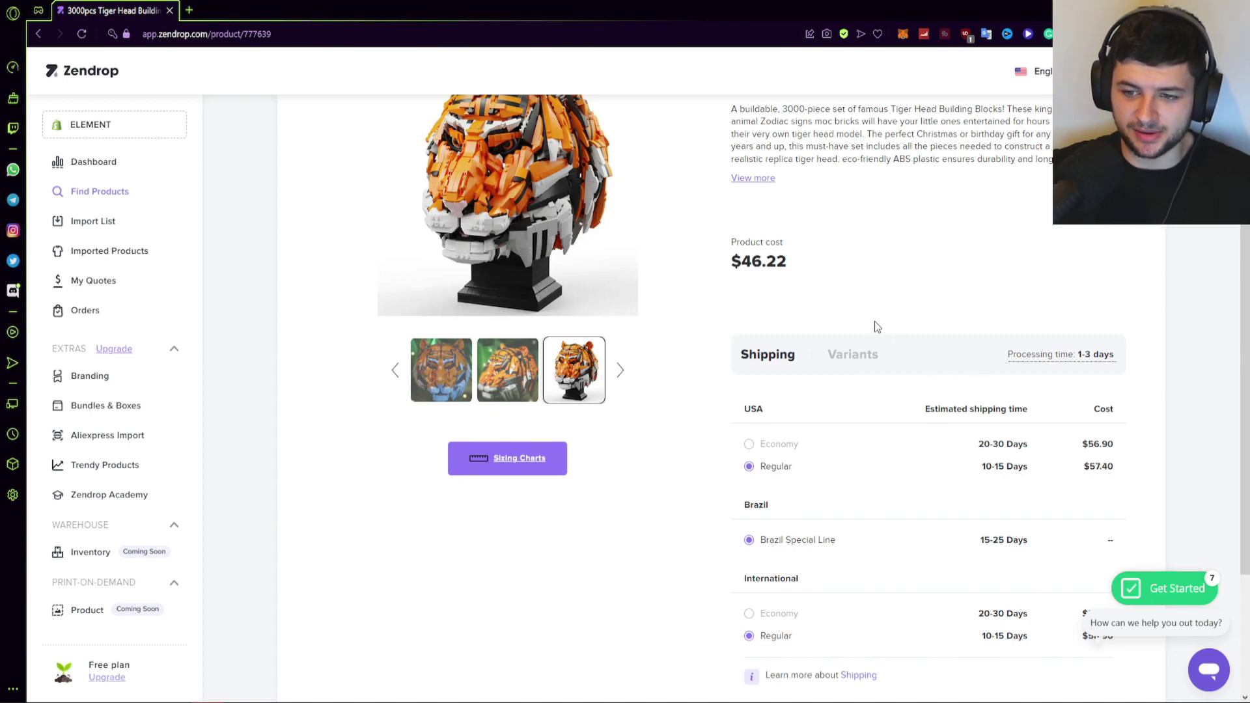
pyautogui.moveTo(789, 261); pyautogui.dragTo(731, 261)
pyautogui.scroll(-2, 834, 474)
# Inspect the product variants, including 3000pcs, then go back to shipping times and costs
pyautogui.moveTo(772, 506)
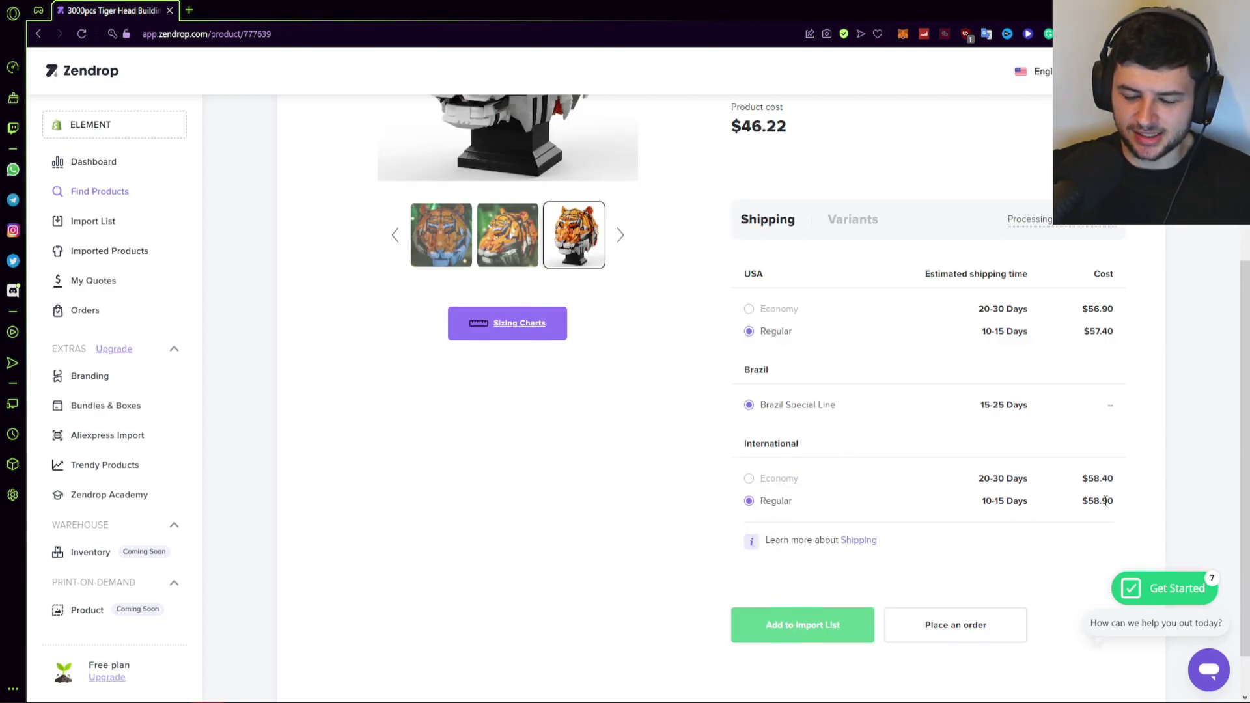
pyautogui.click(853, 219)
pyautogui.moveTo(1044, 374)
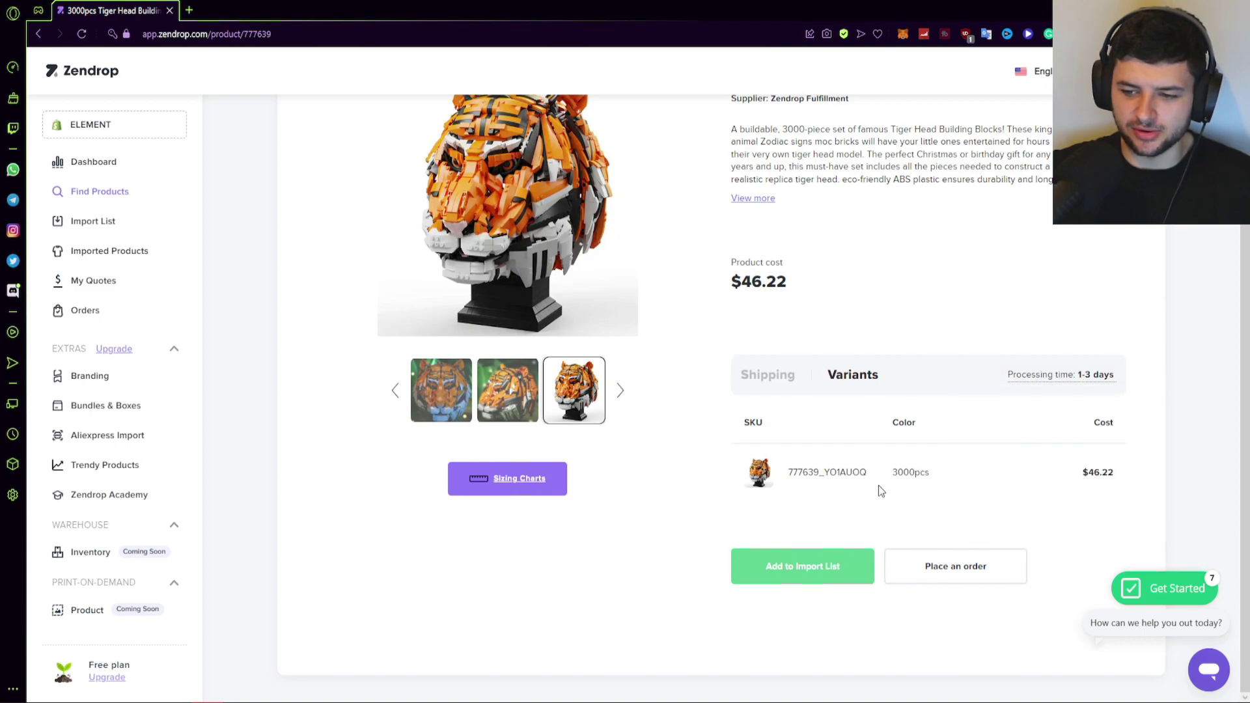
pyautogui.doubleClick(902, 473)
pyautogui.click(769, 384)
pyautogui.scroll(-3, 771, 390)
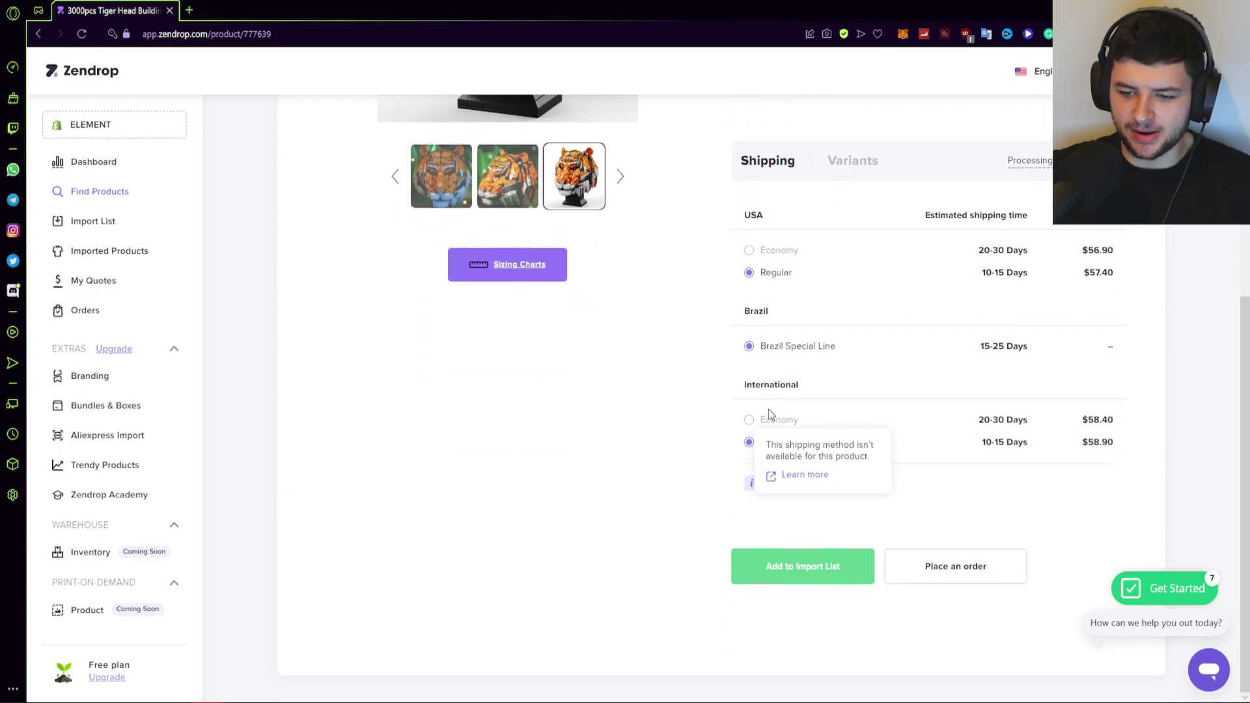
# Add the Tiger Head blocks to the import list and close the upgrade prompt
pyautogui.click(818, 565)
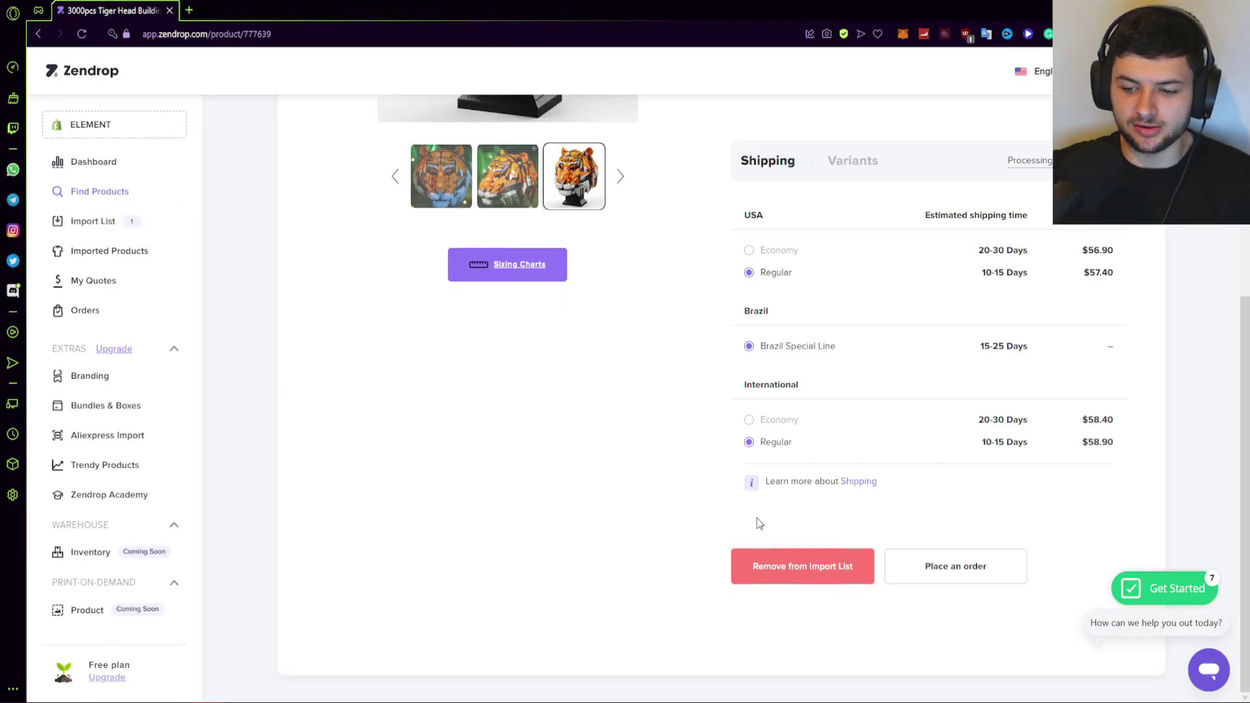
pyautogui.click(936, 566)
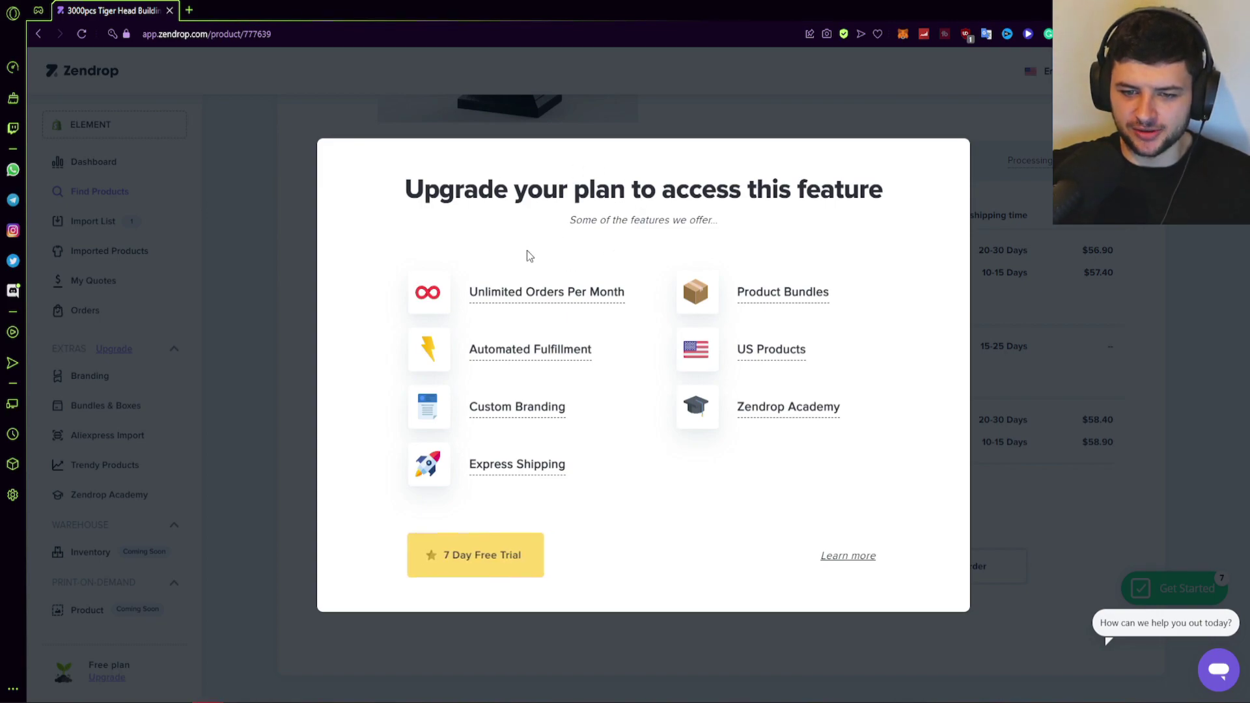
pyautogui.click(980, 568)
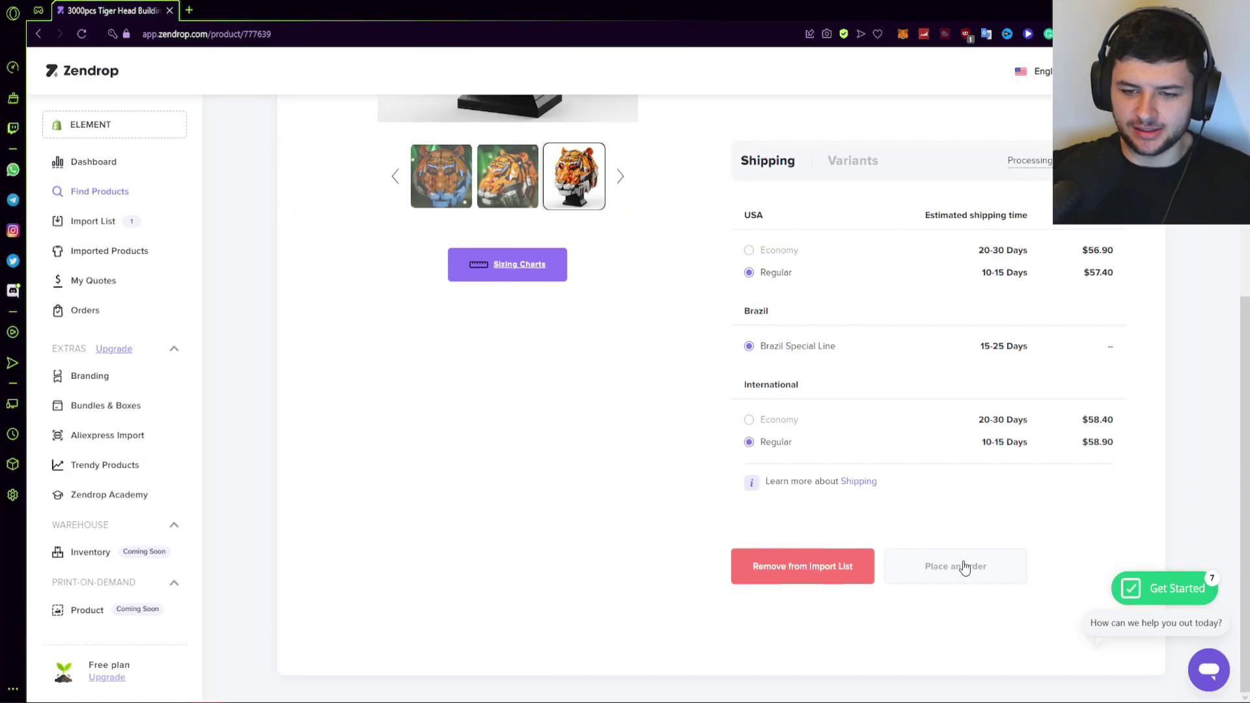
# From Find Products, start Import from AliExpress and browse AliExpress for a watch
pyautogui.scroll(6, 600, 375)
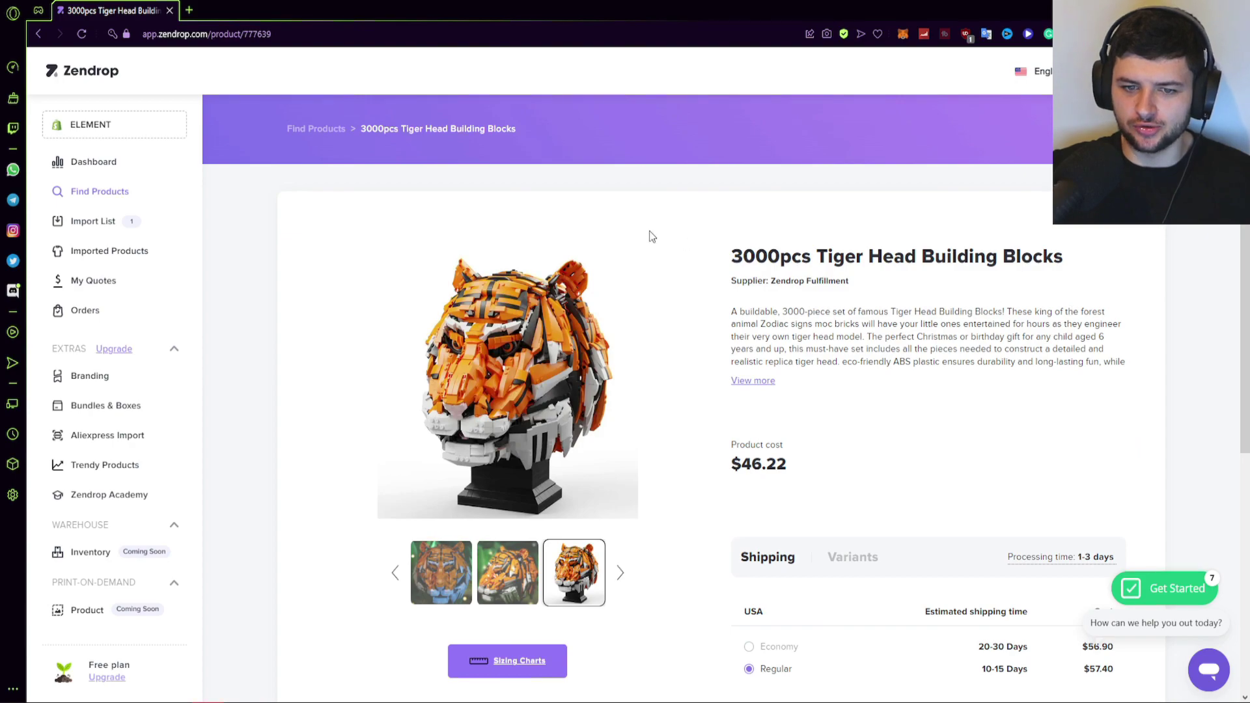
pyautogui.click(300, 129)
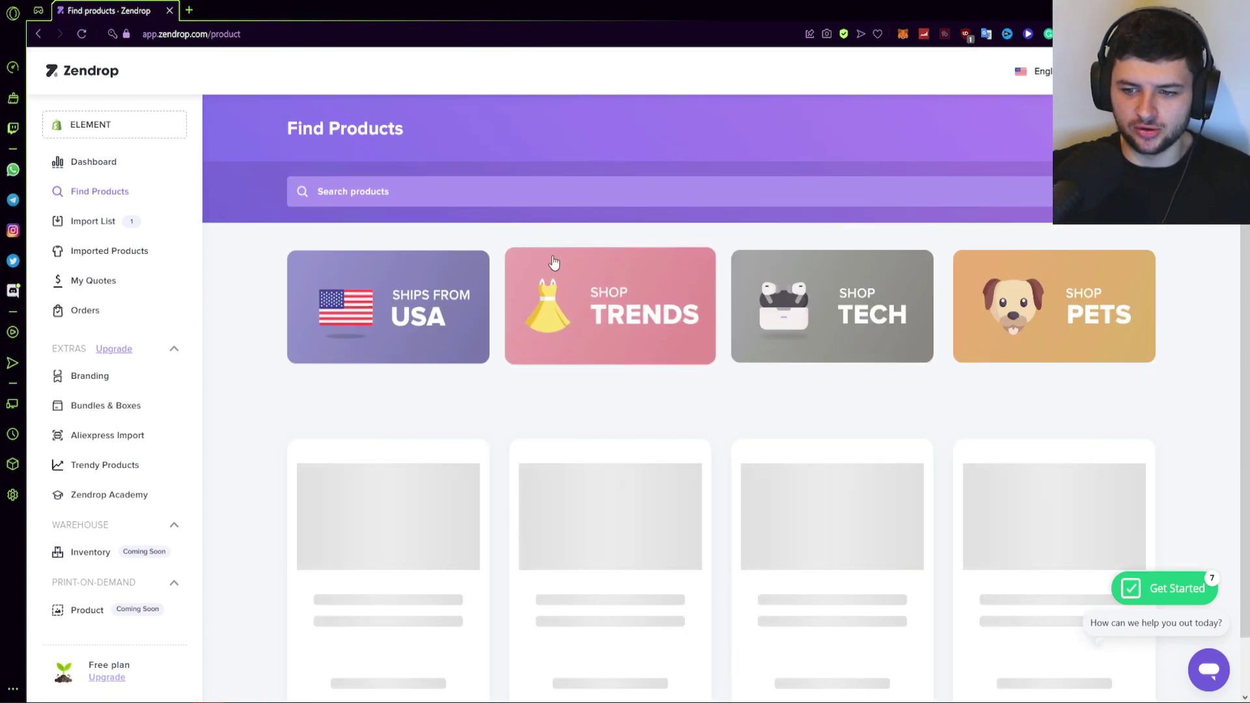
pyautogui.scroll(-8, 534, 266)
pyautogui.scroll(4, 755, 387)
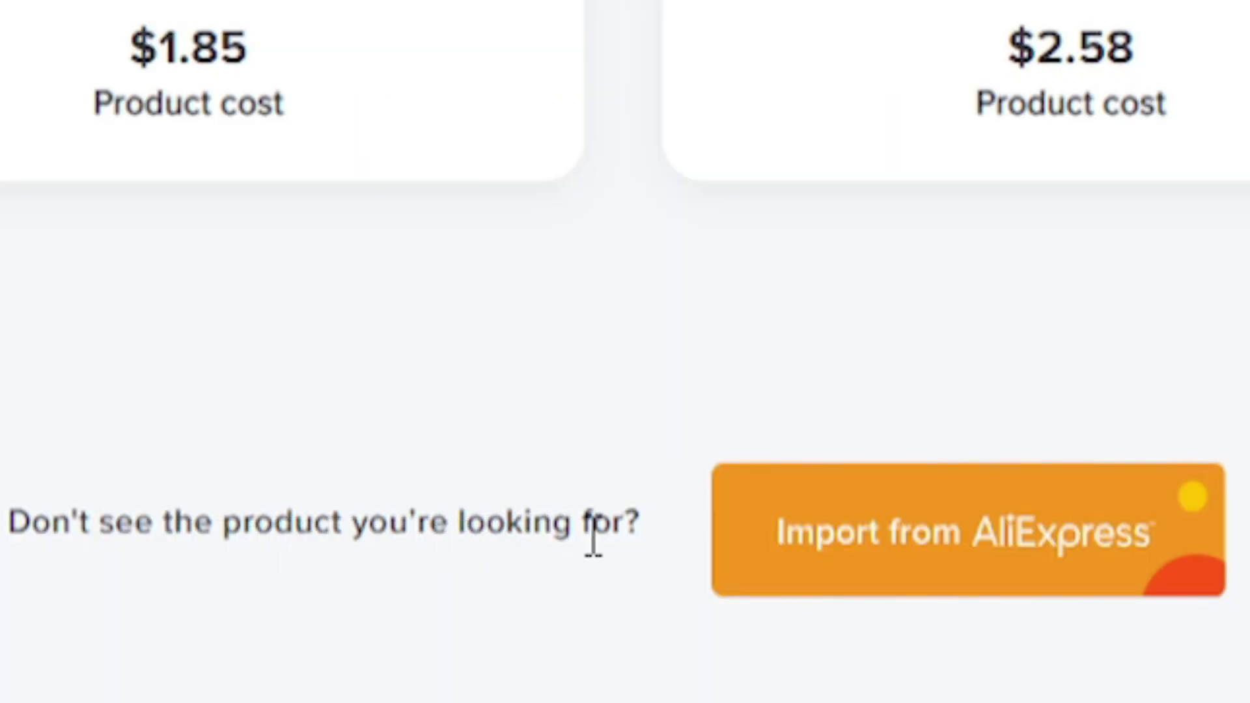
pyautogui.click(964, 544)
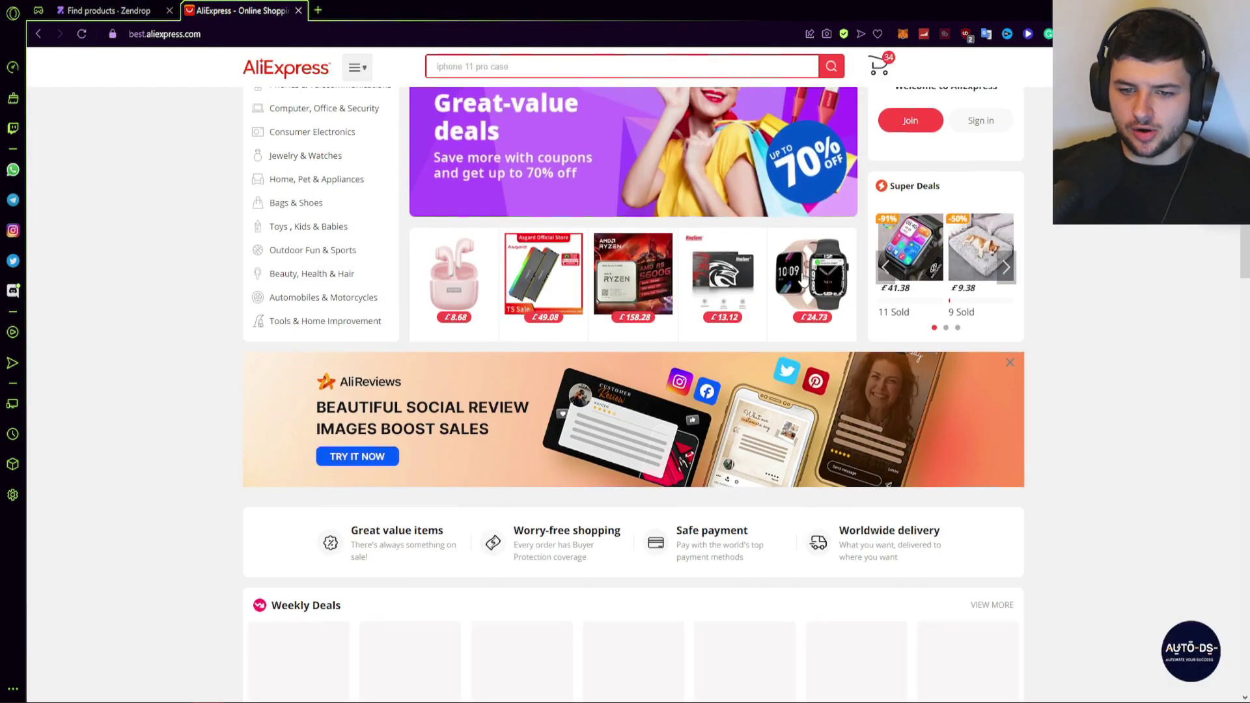
pyautogui.scroll(-8, 572, 299)
pyautogui.scroll(-5, 572, 298)
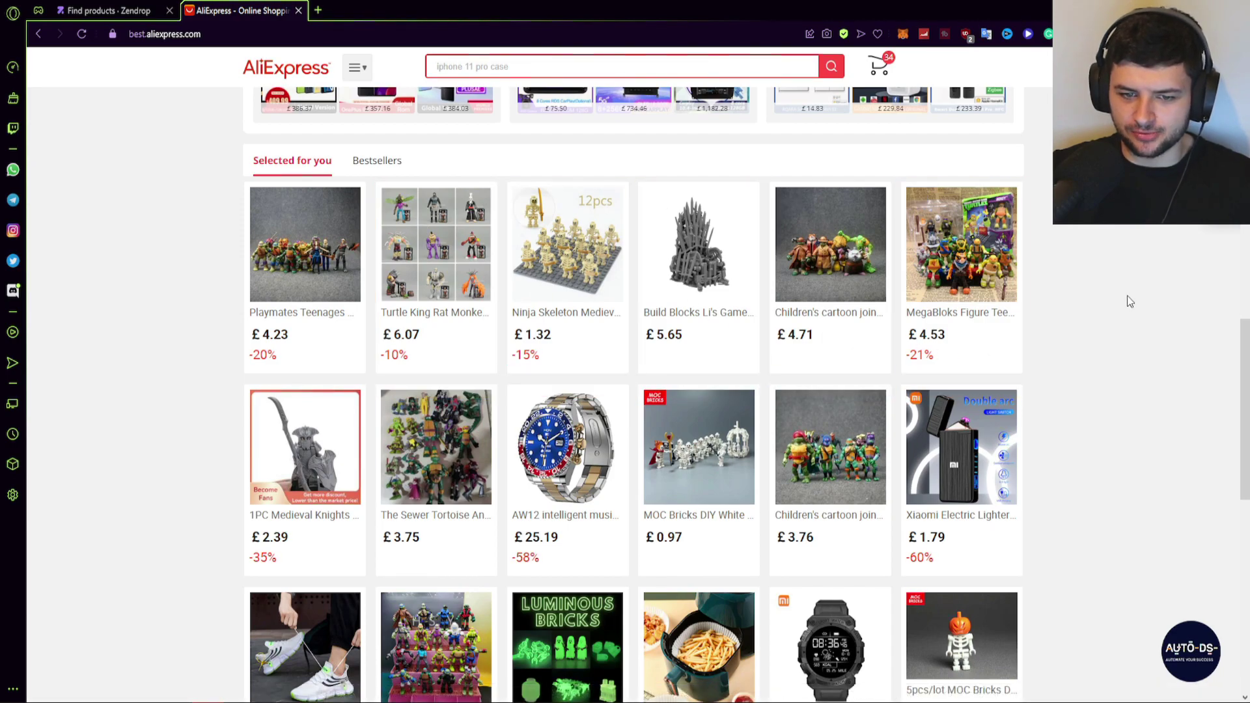
pyautogui.scroll(-2, 635, 395)
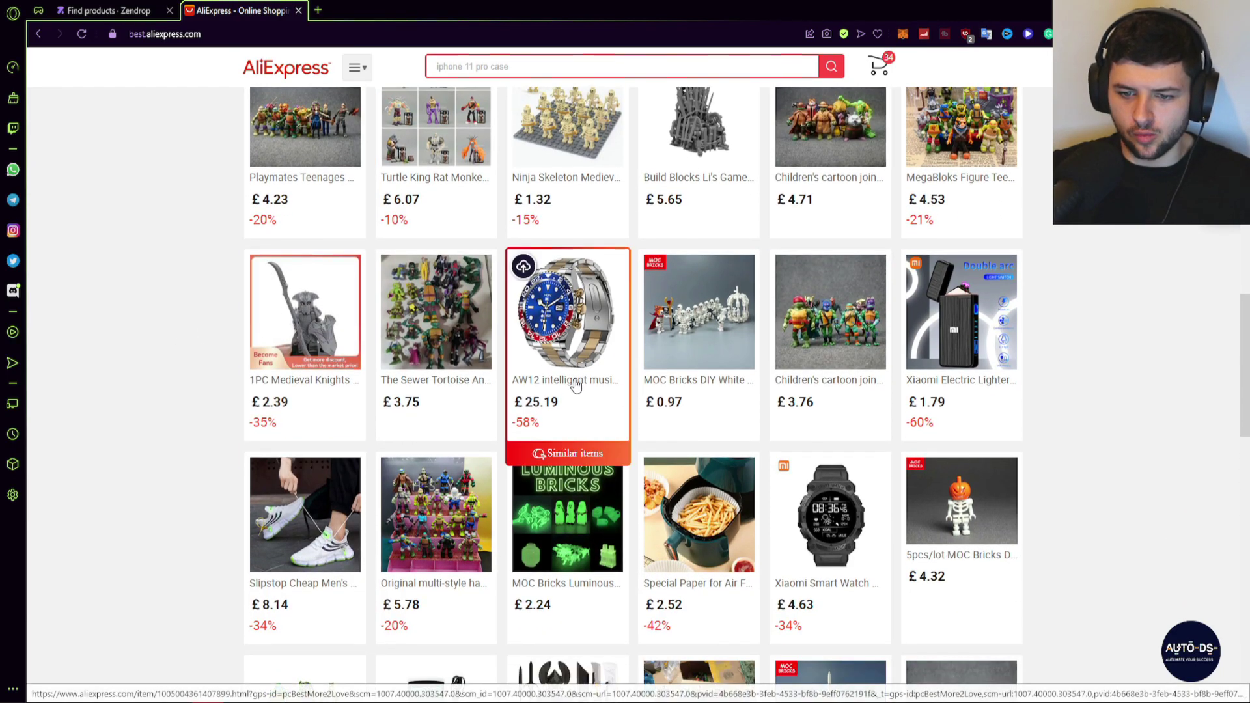
# Copy the AW12 watch's AliExpress link, paste it into the Zendrop dialog and import
pyautogui.rightClick(572, 383)
pyautogui.click(602, 445)
pyautogui.click(63, 7)
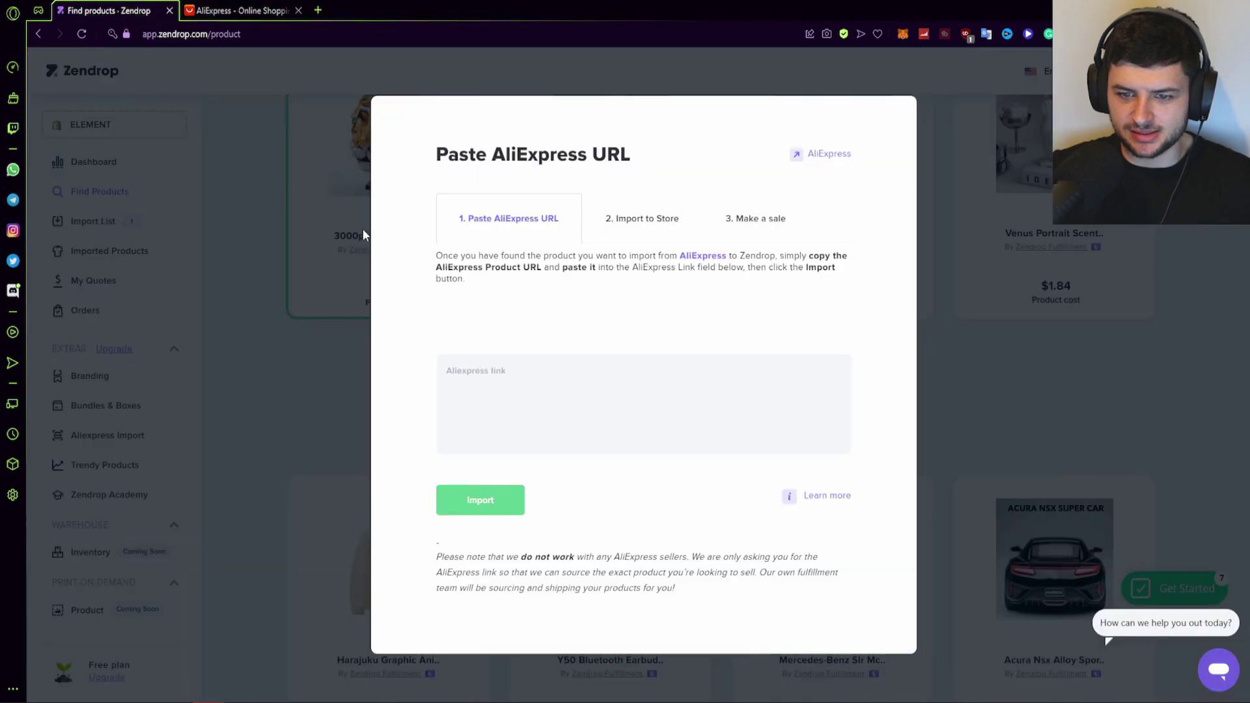
pyautogui.rightClick(516, 369)
pyautogui.click(550, 474)
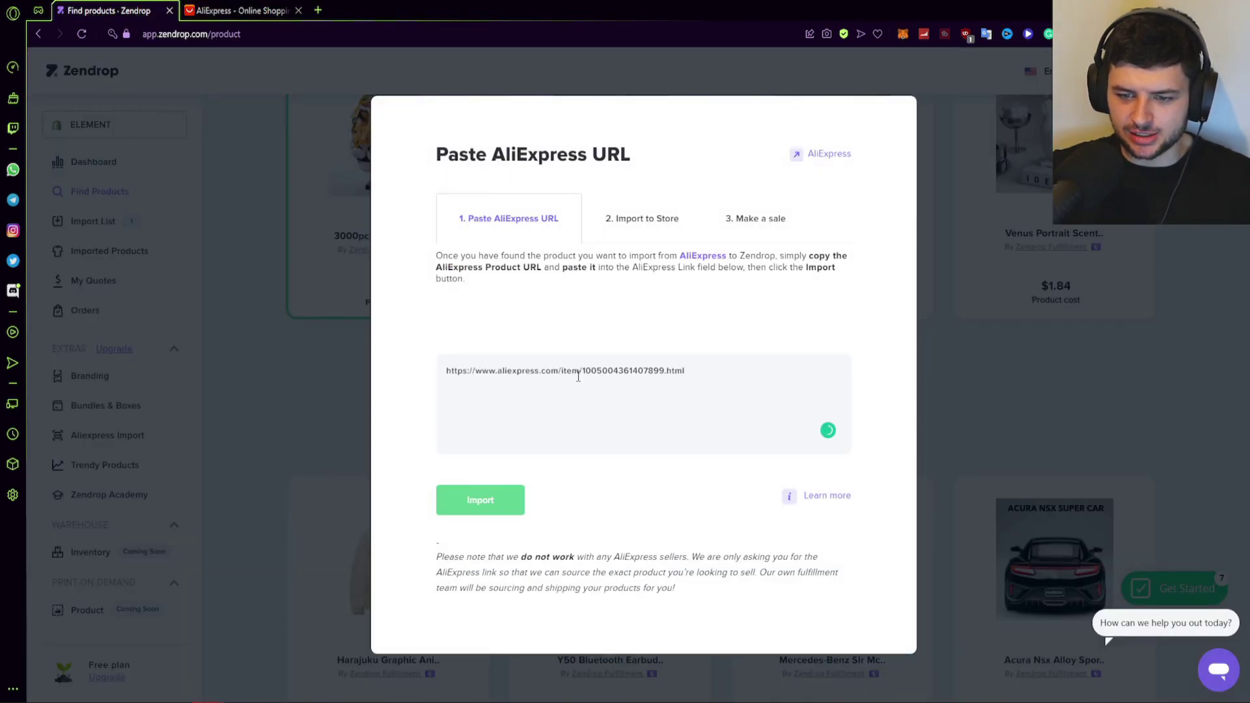
pyautogui.click(485, 500)
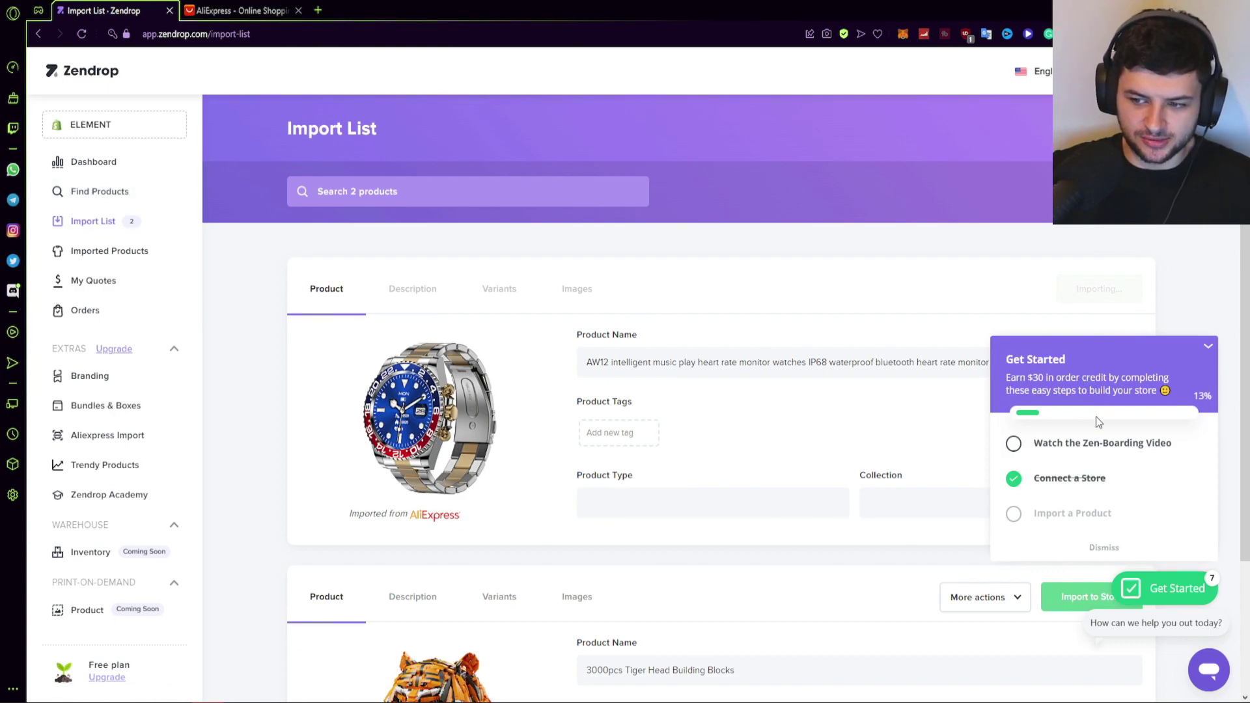
# Dismiss the Get Started checklist and delete 'play' from the watch's product name
pyautogui.click(389, 339)
pyautogui.scroll(-2, 389, 339)
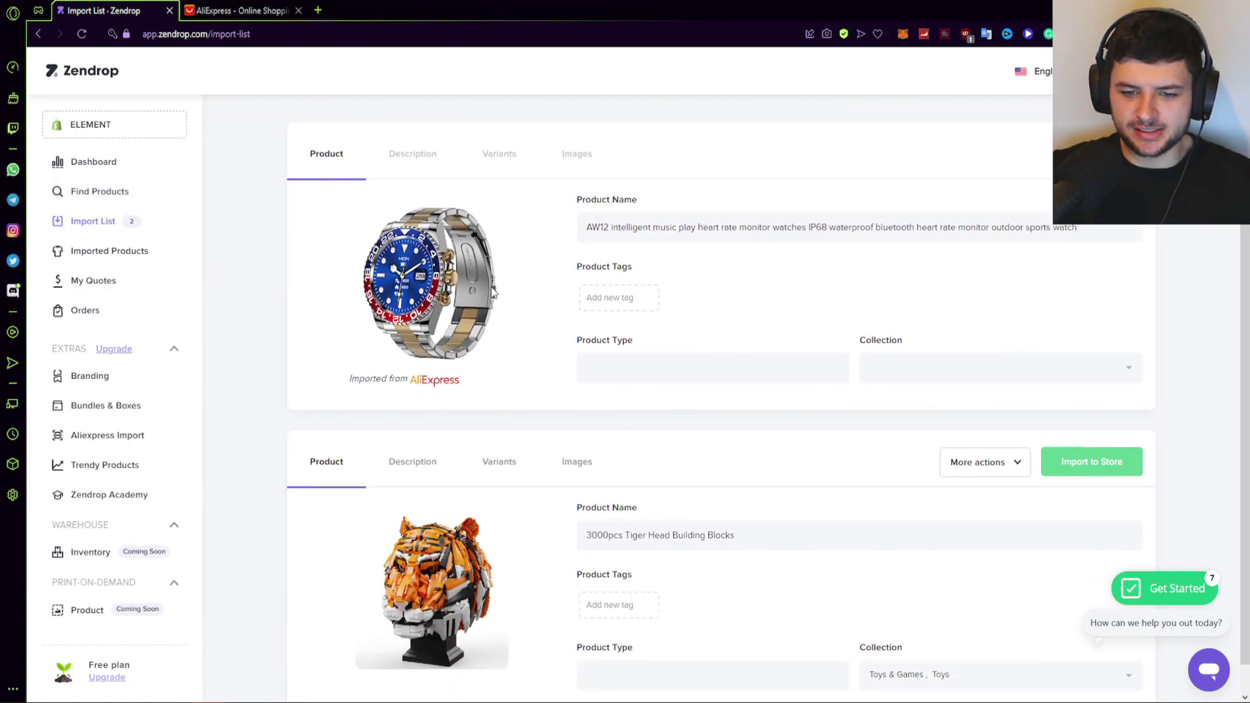
pyautogui.scroll(-1, 492, 291)
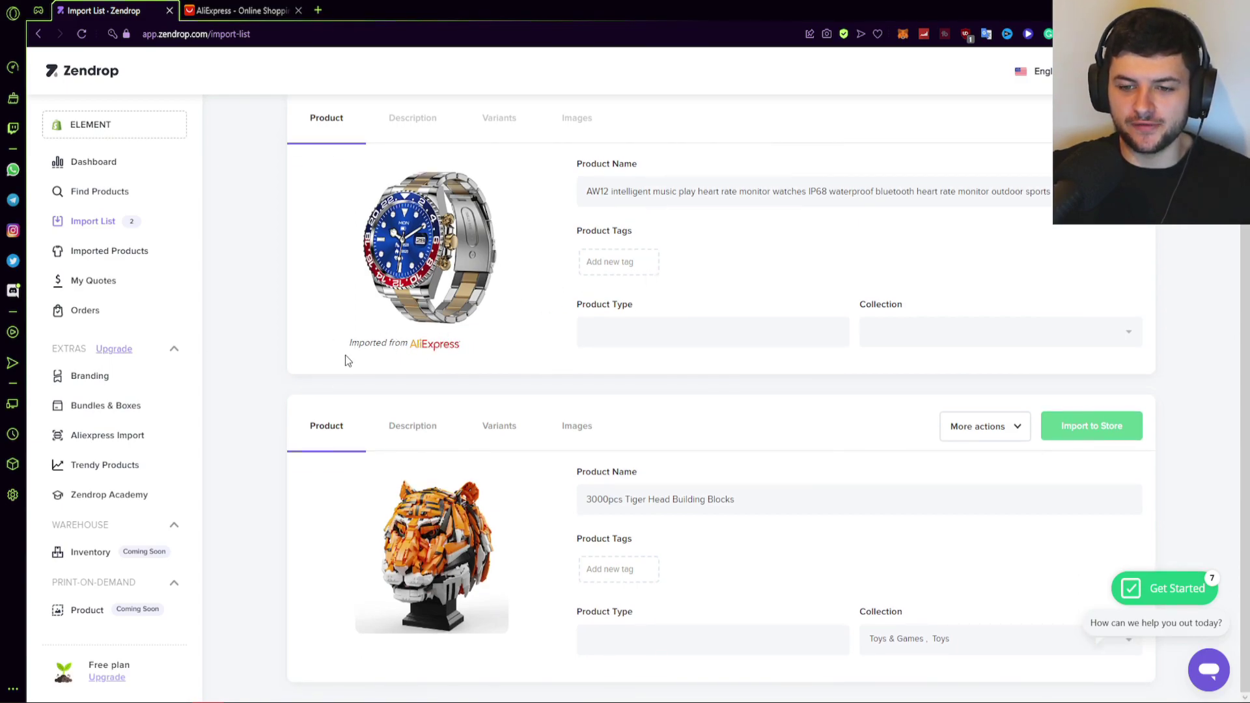
pyautogui.click(612, 190)
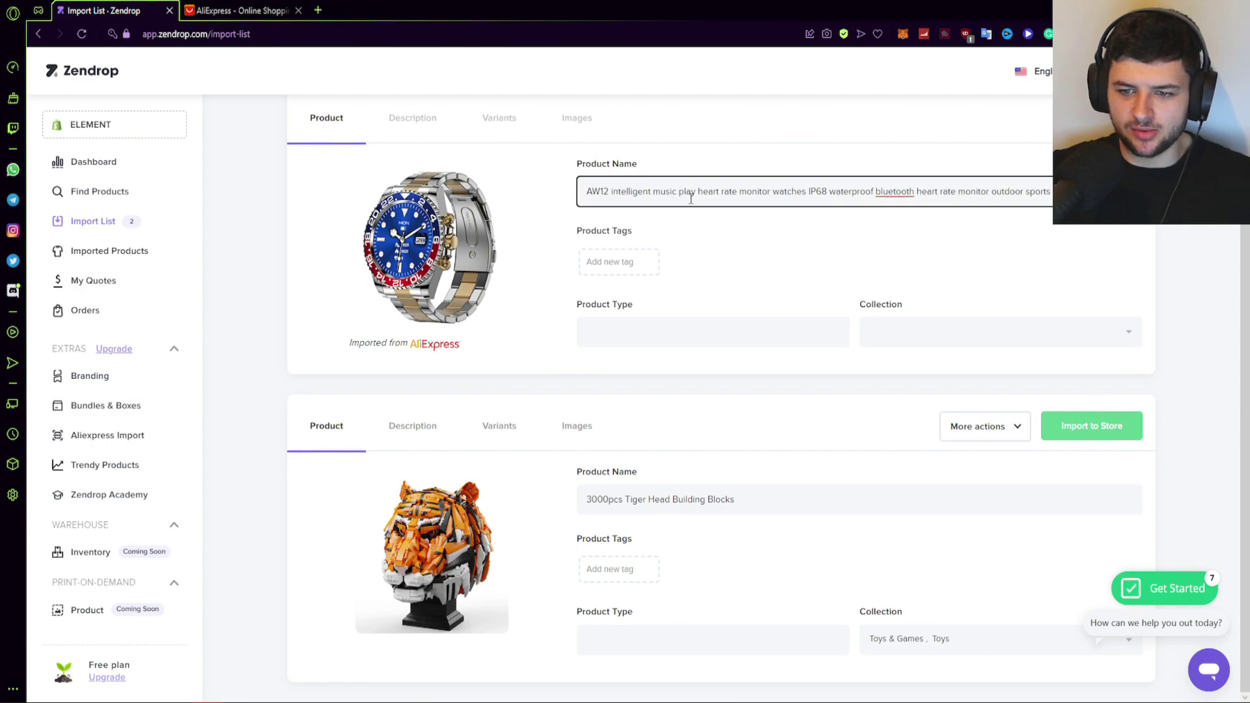
pyautogui.press('BackSpace')
pyautogui.press('BackSpace')
pyautogui.press('BackSpace')
pyautogui.press('BackSpace')
pyautogui.press('BackSpace')
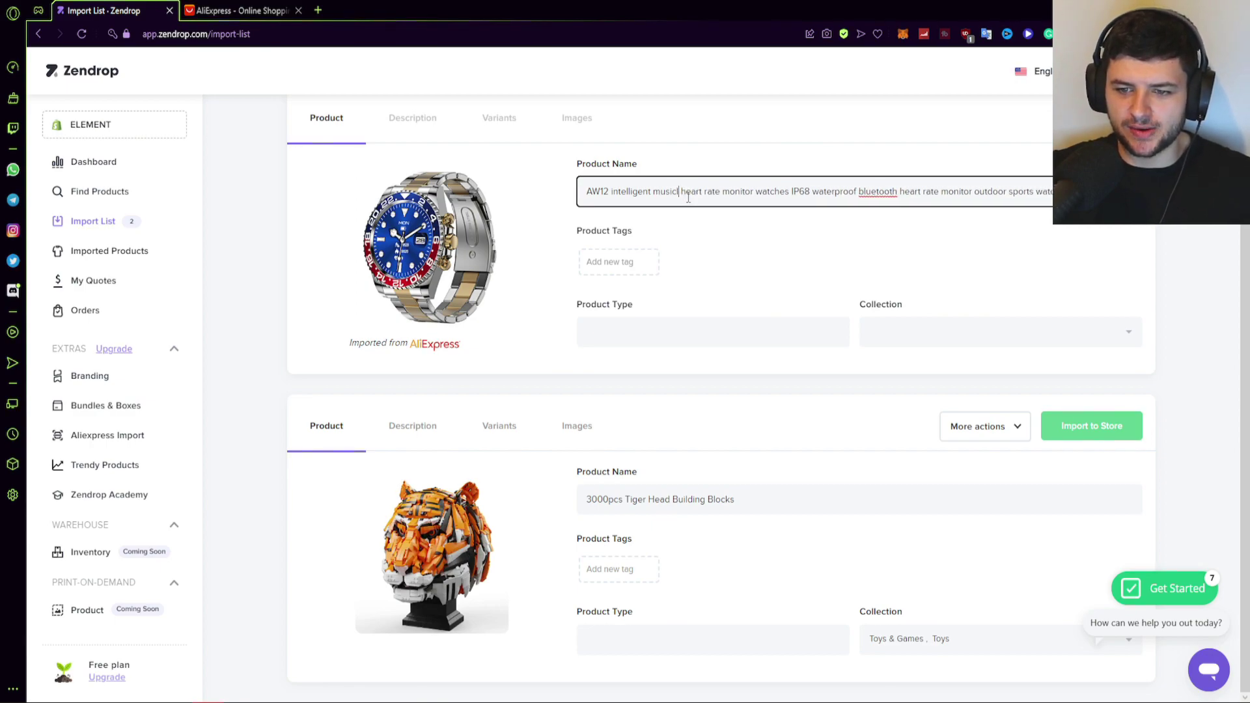
pyautogui.hotkey('ctrl', 'a')
pyautogui.click(689, 168)
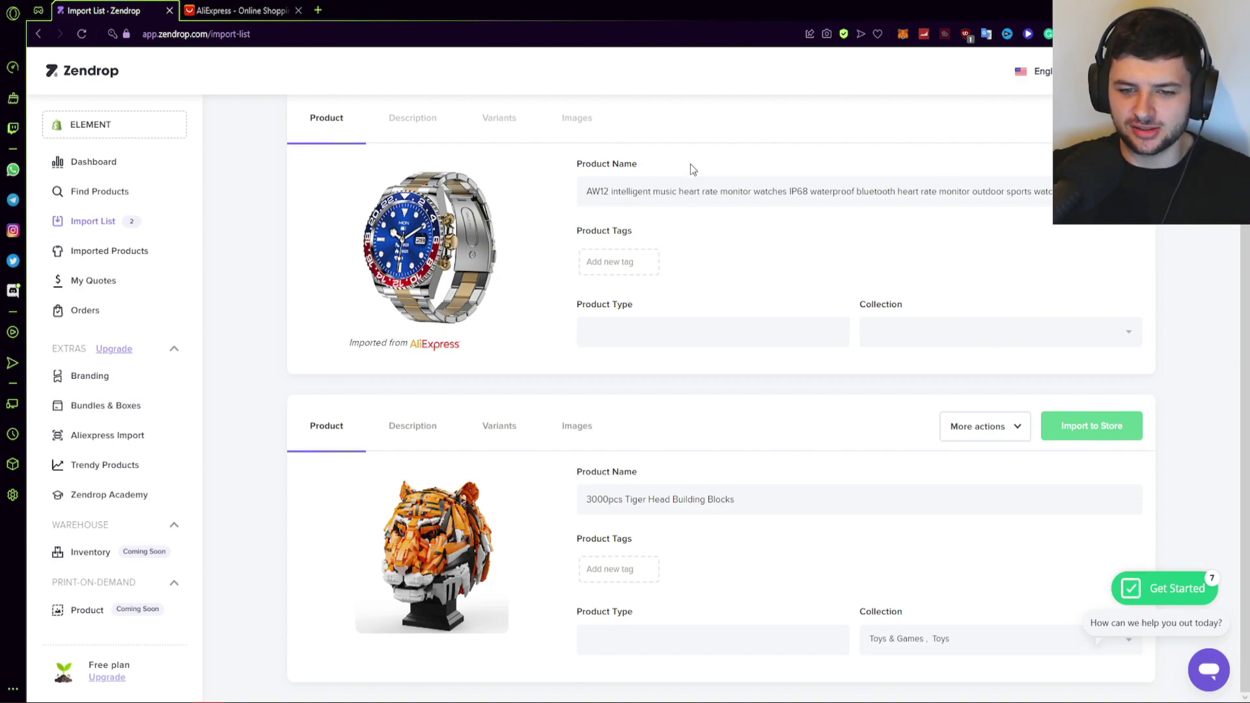
pyautogui.moveTo(1107, 192); pyautogui.dragTo(589, 177)
# Look over the watch's tag, product type and collection fields
pyautogui.click(602, 258)
pyautogui.click(606, 326)
pyautogui.click(885, 333)
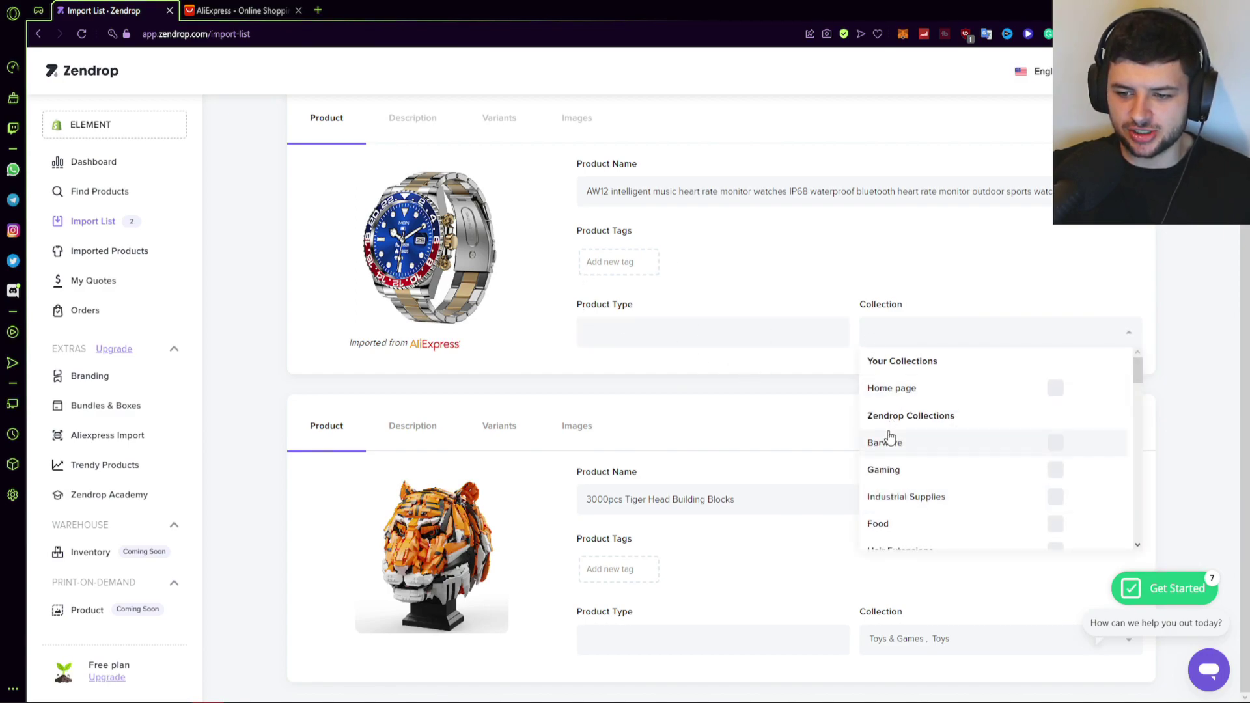
pyautogui.scroll(-2, 886, 440)
pyautogui.scroll(-5, 907, 438)
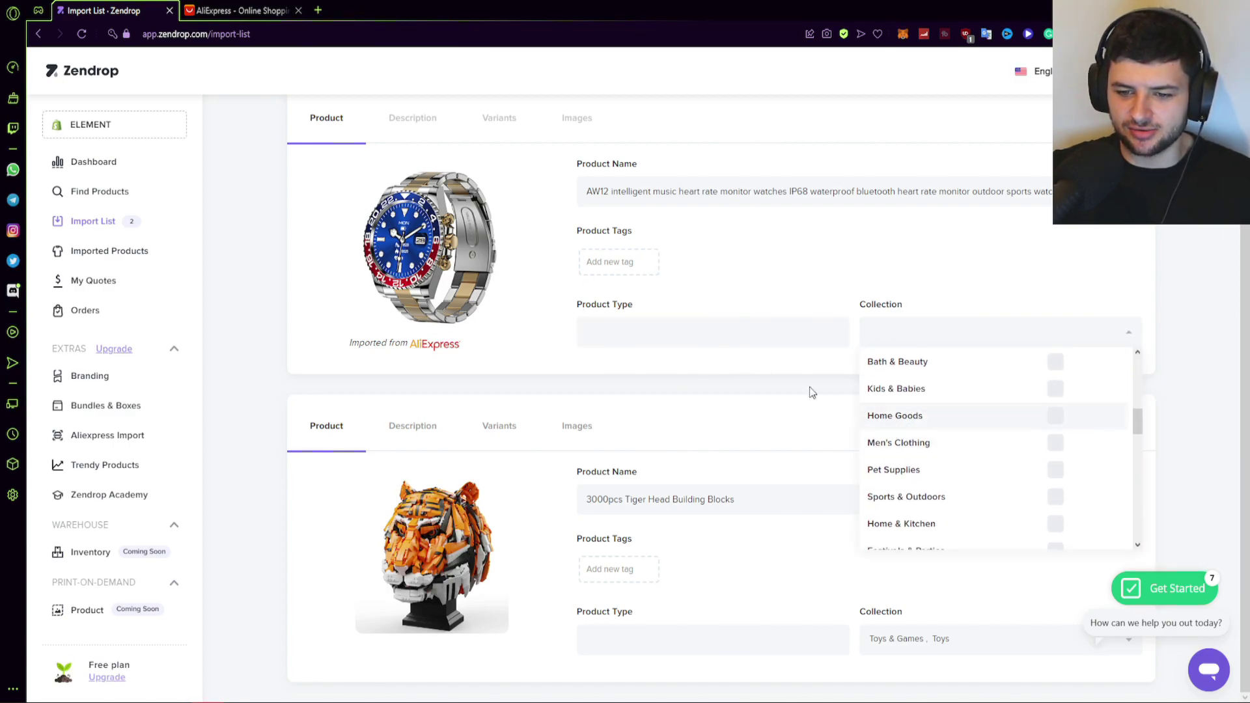
pyautogui.click(677, 362)
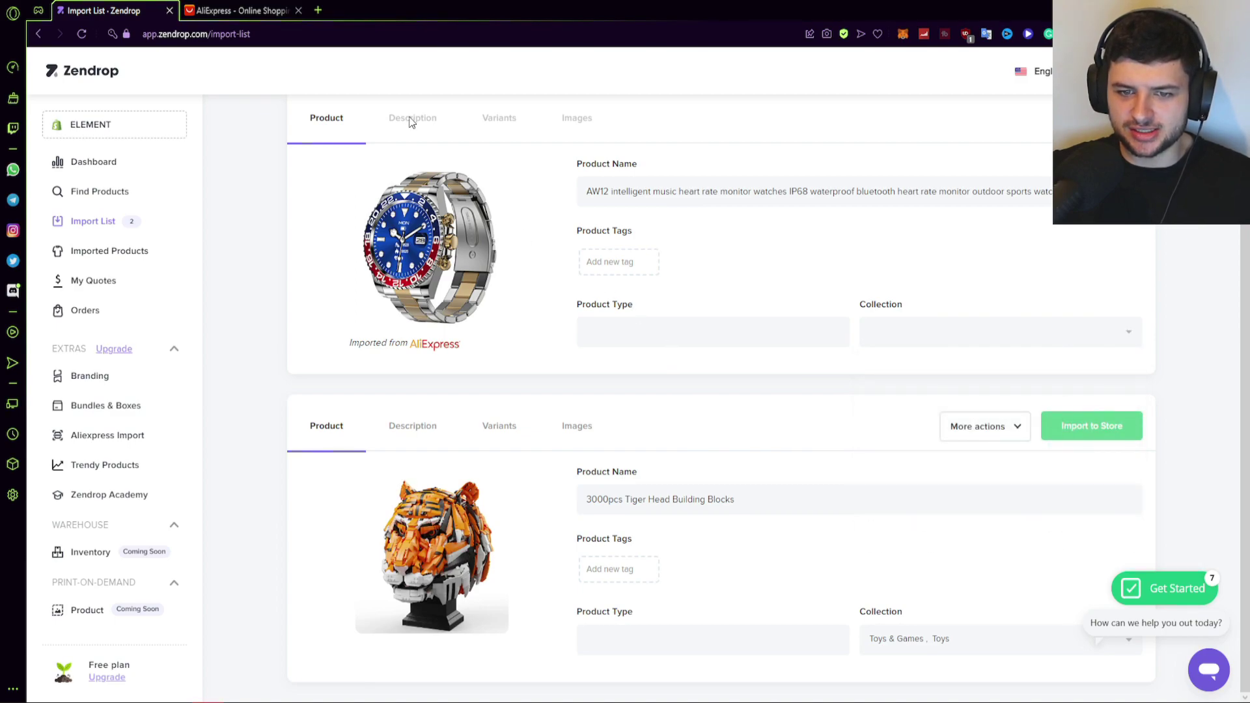
# Assign the watch to the Home Goods collection and check the tiger blocks' collection options
pyautogui.click(975, 430)
pyautogui.click(990, 332)
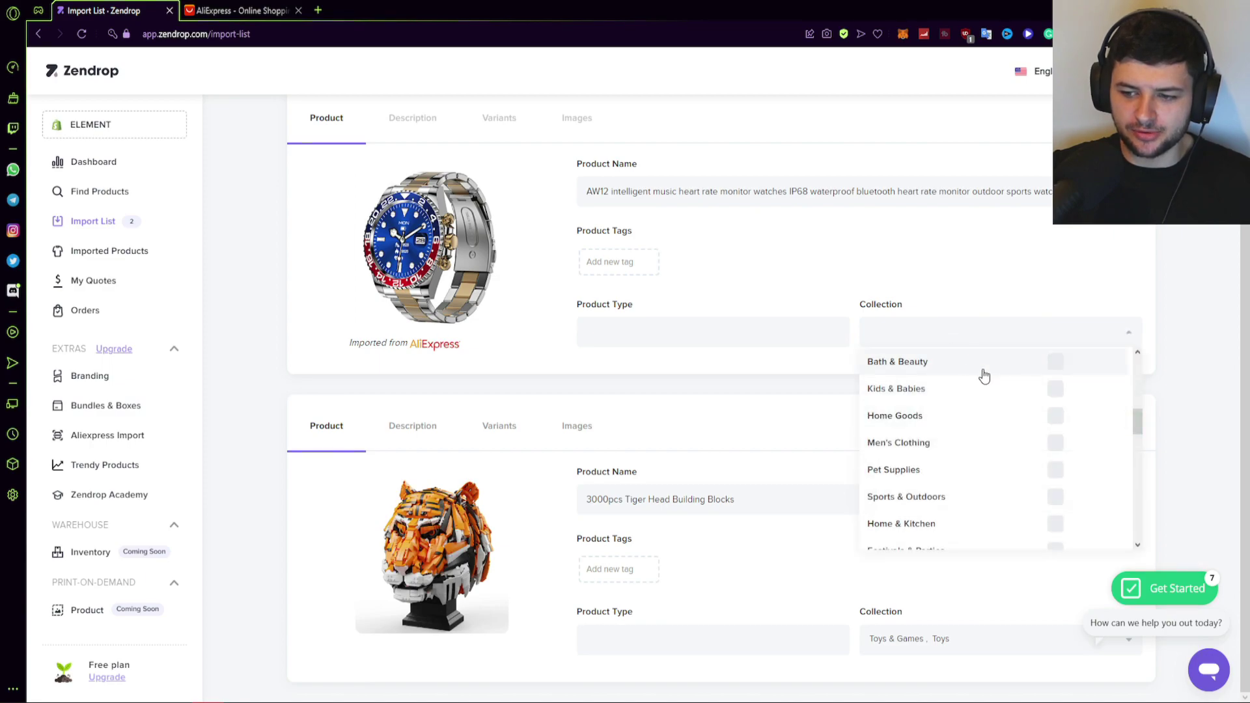
pyautogui.click(703, 330)
pyautogui.write("@'#")
pyautogui.click(873, 340)
pyautogui.click(895, 415)
pyautogui.click(449, 119)
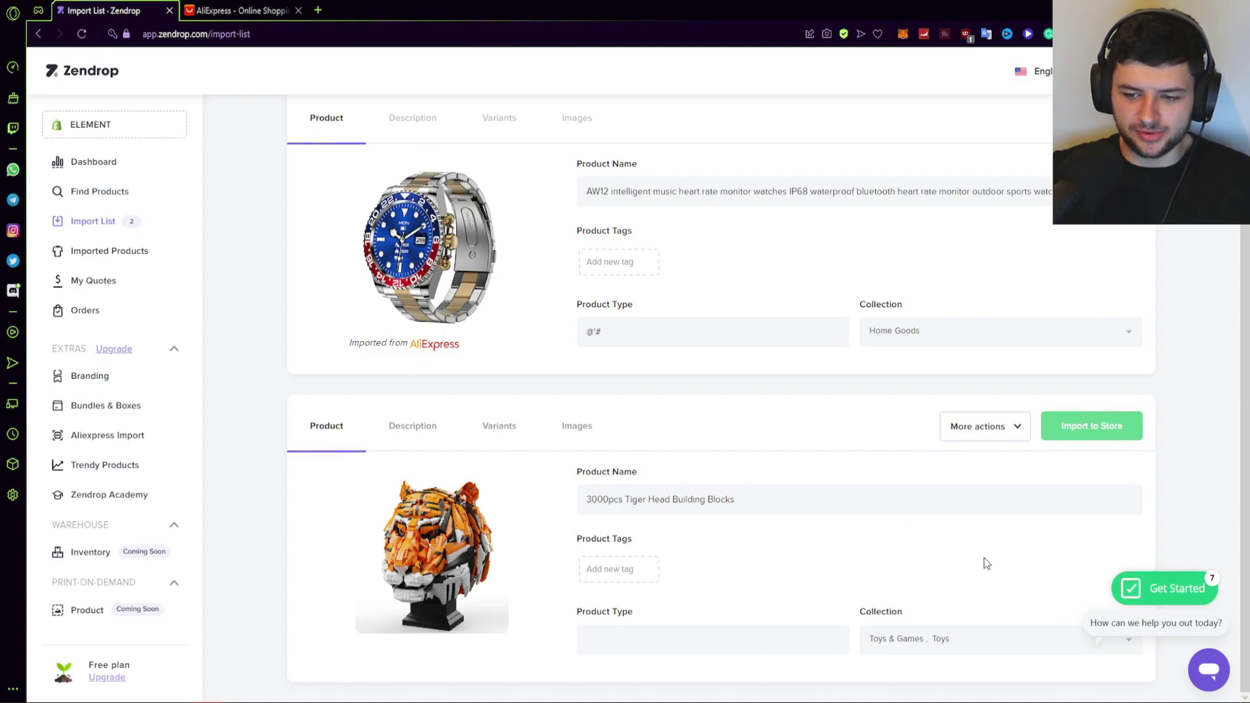
pyautogui.click(873, 640)
pyautogui.click(666, 535)
# Compare the tiger blocks' variant shipping costs and keep US shipping
pyautogui.click(386, 430)
pyautogui.scroll(-2, 461, 427)
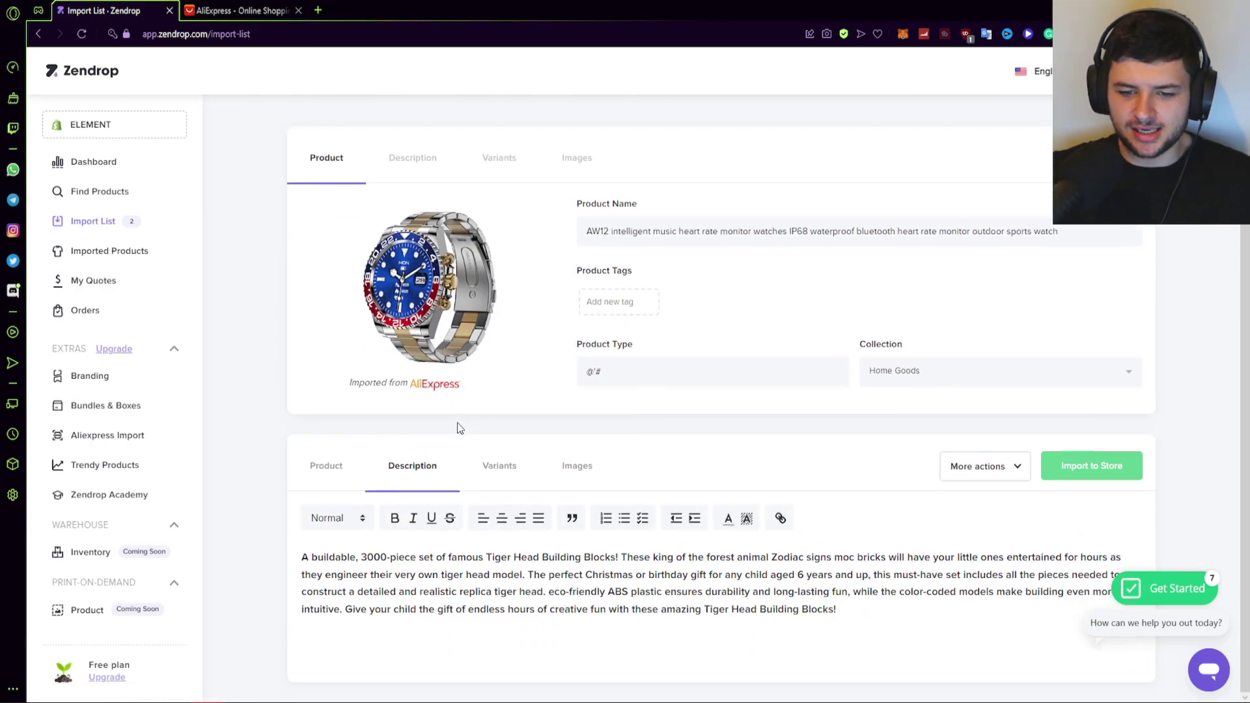
pyautogui.scroll(1, 456, 286)
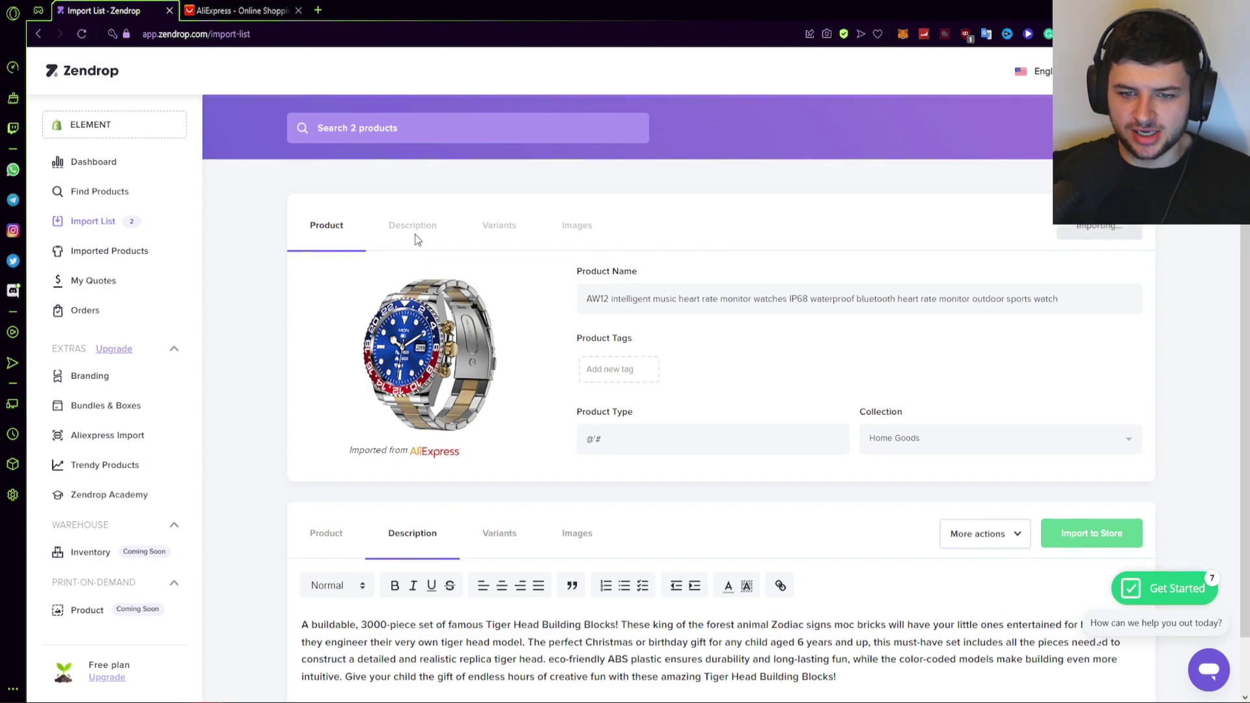
pyautogui.scroll(-1, 469, 358)
pyautogui.click(499, 466)
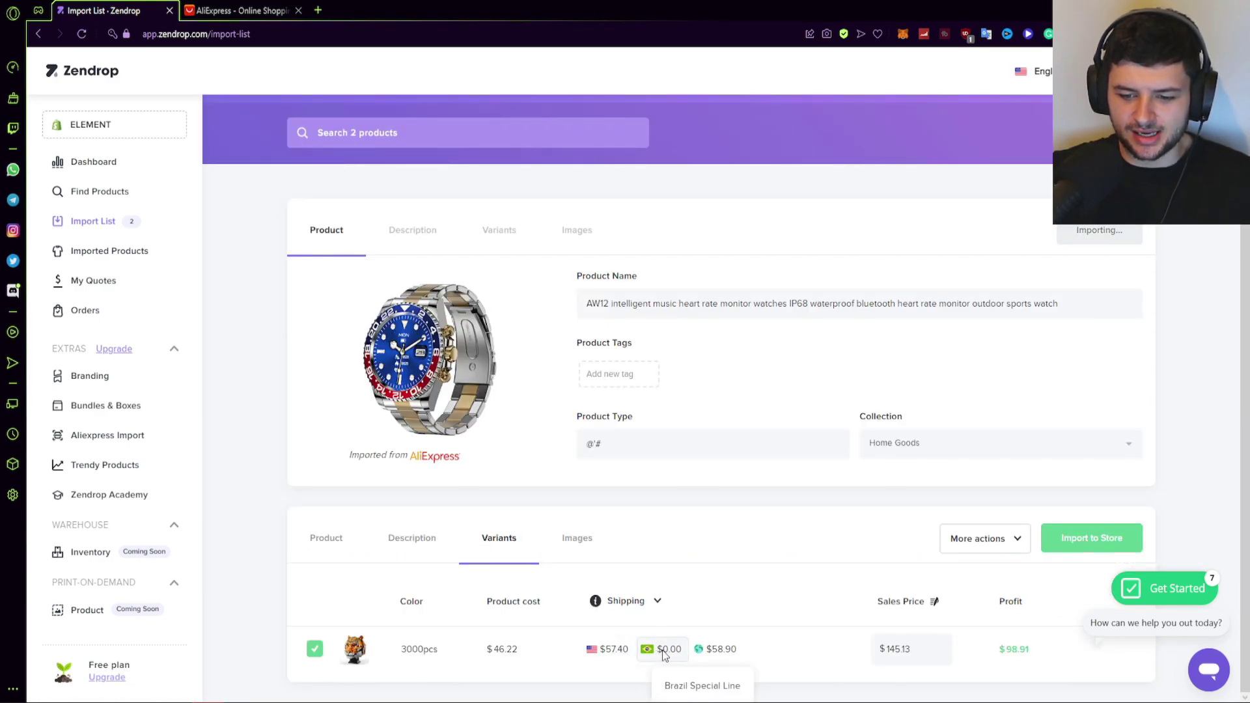
pyautogui.click(717, 652)
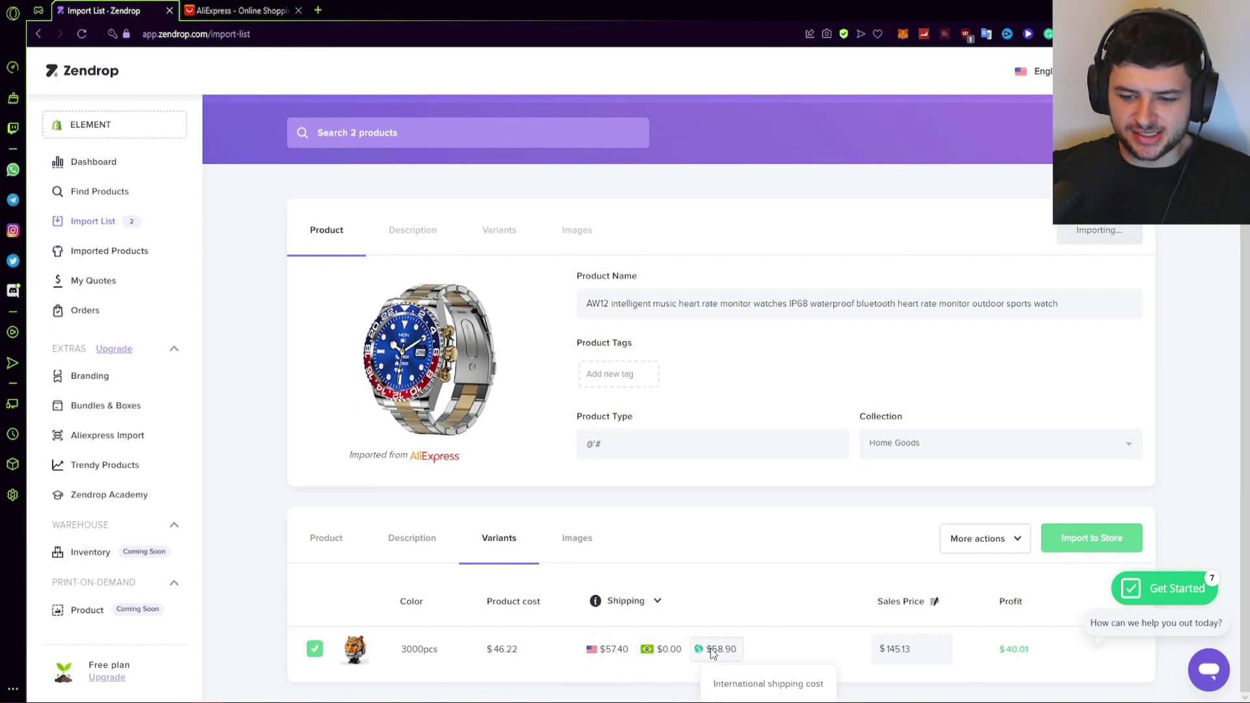
pyautogui.click(632, 645)
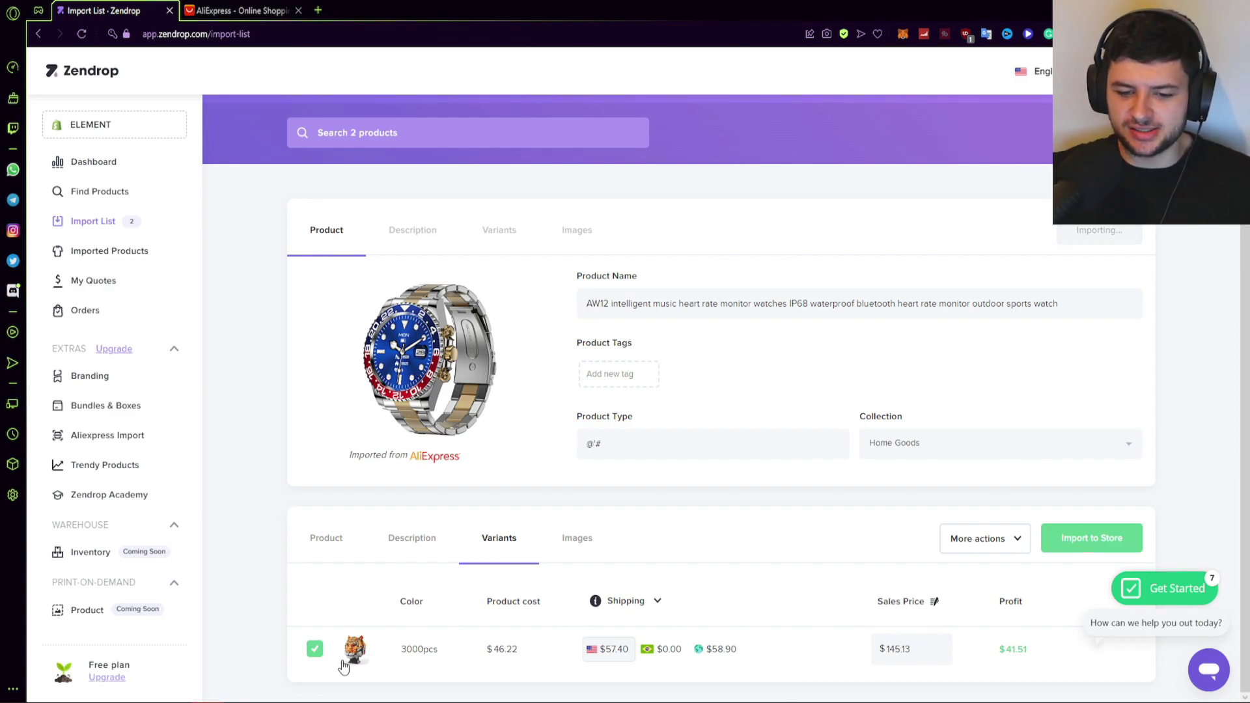
pyautogui.click(661, 649)
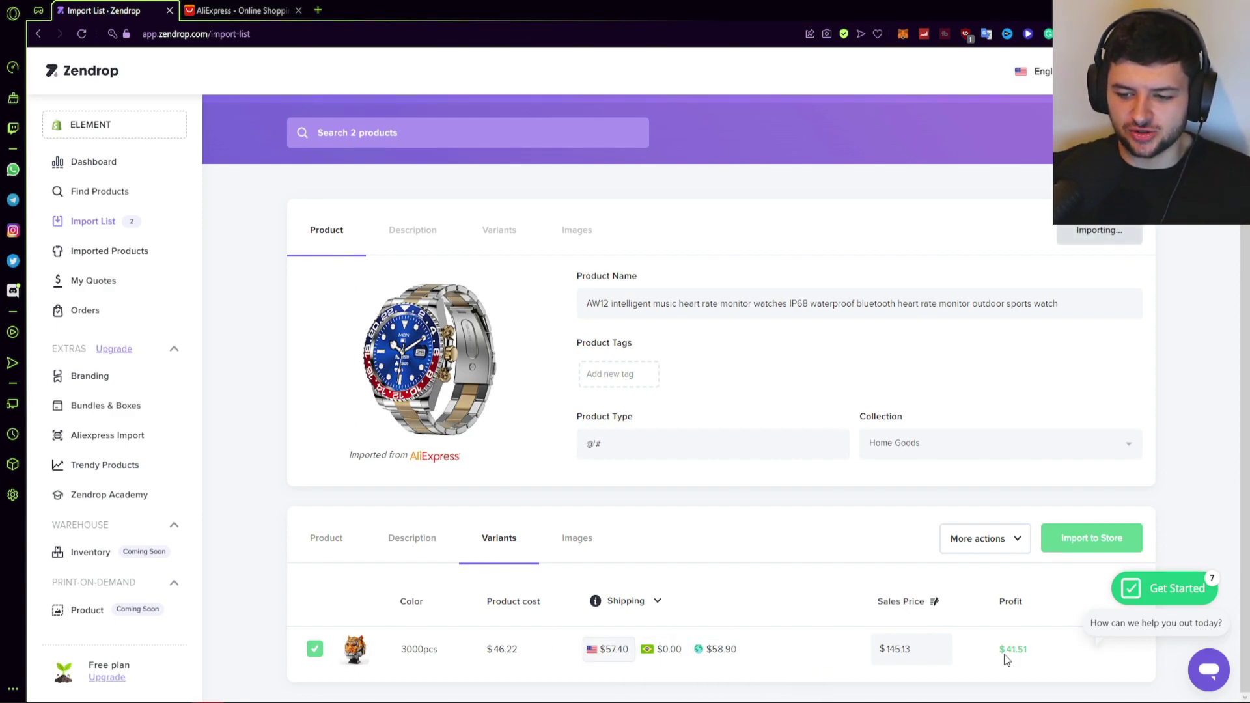
# Review the tiger blocks' images, keeping all selected, then go to Imported Products
pyautogui.click(575, 539)
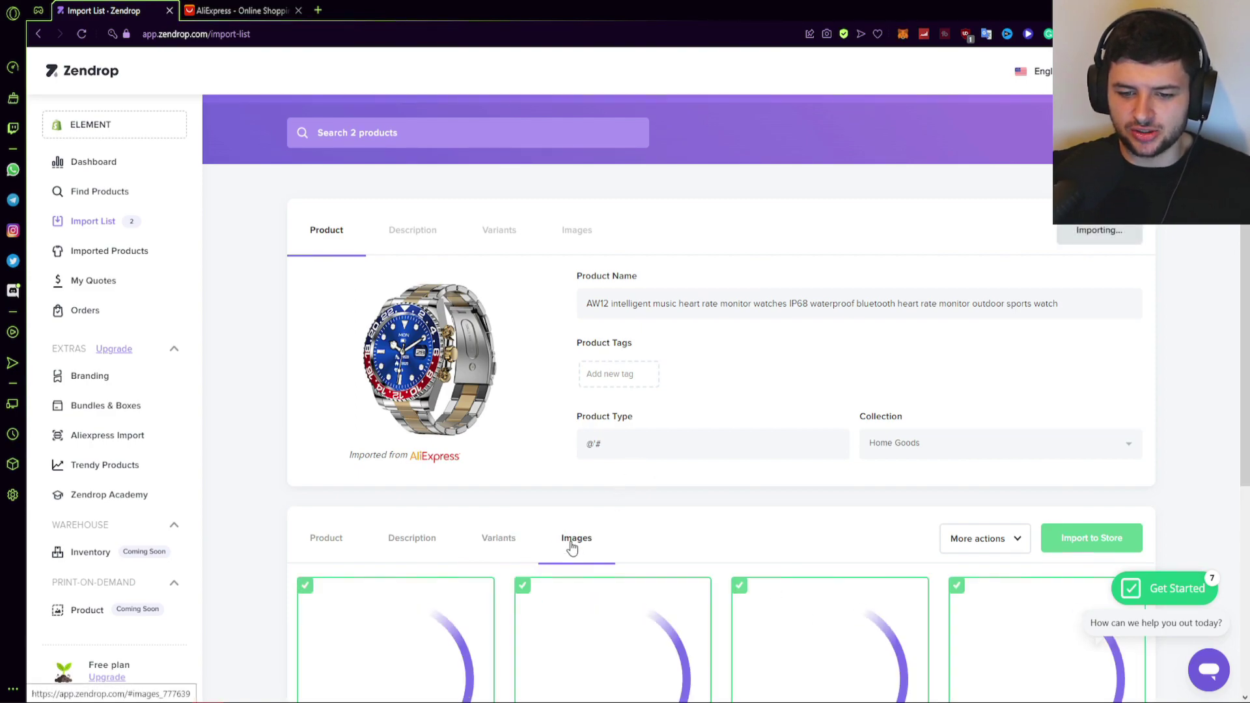
pyautogui.scroll(-3, 571, 540)
pyautogui.scroll(-2, 571, 540)
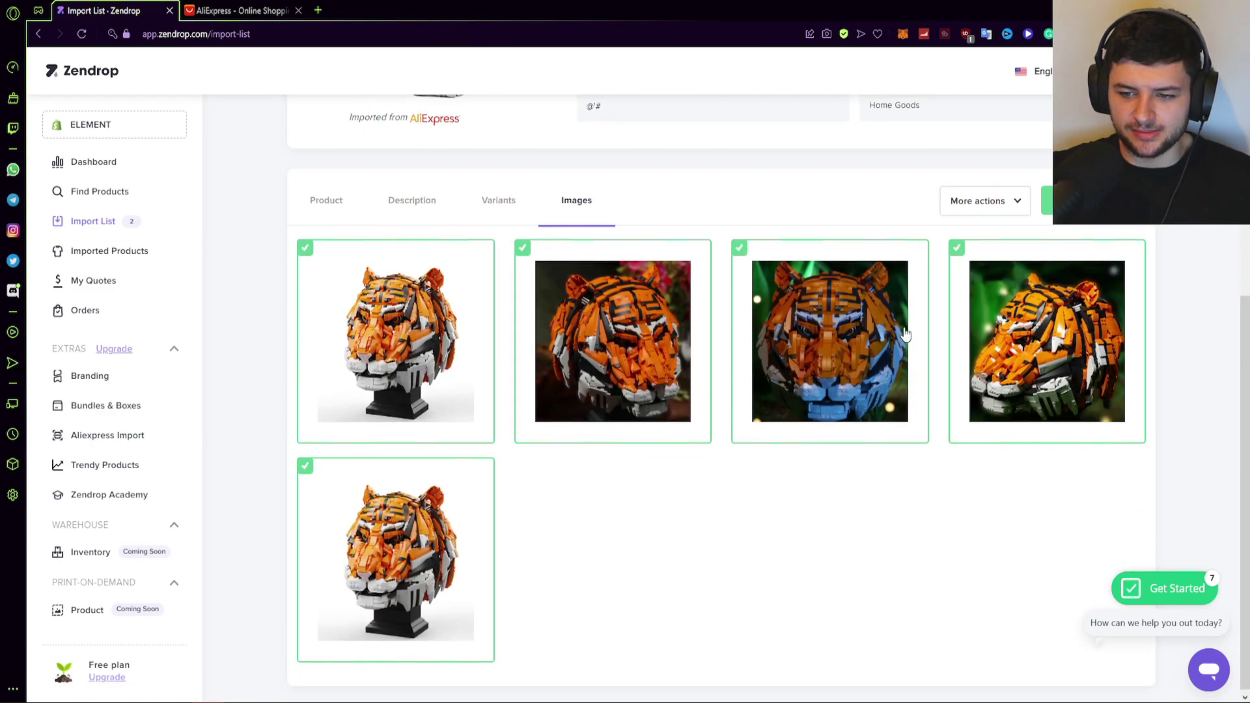
pyautogui.click(997, 306)
pyautogui.click(862, 308)
pyautogui.click(861, 308)
pyautogui.click(1009, 321)
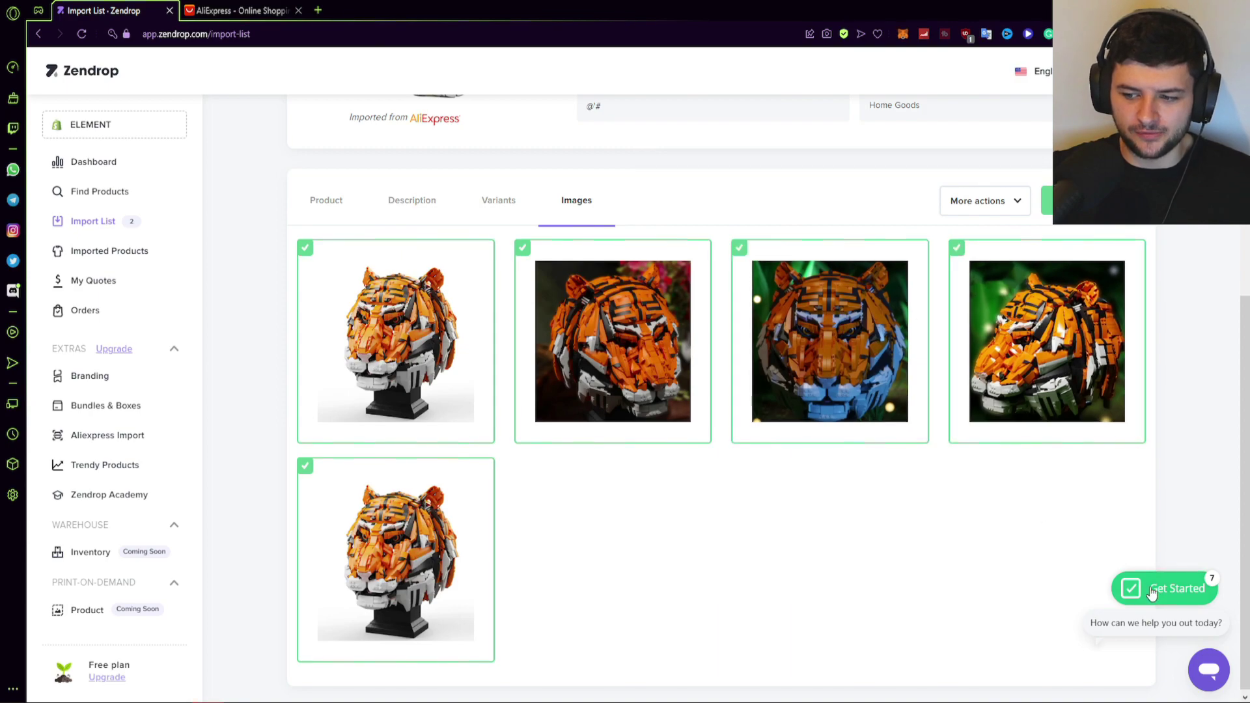
pyautogui.scroll(4, 624, 345)
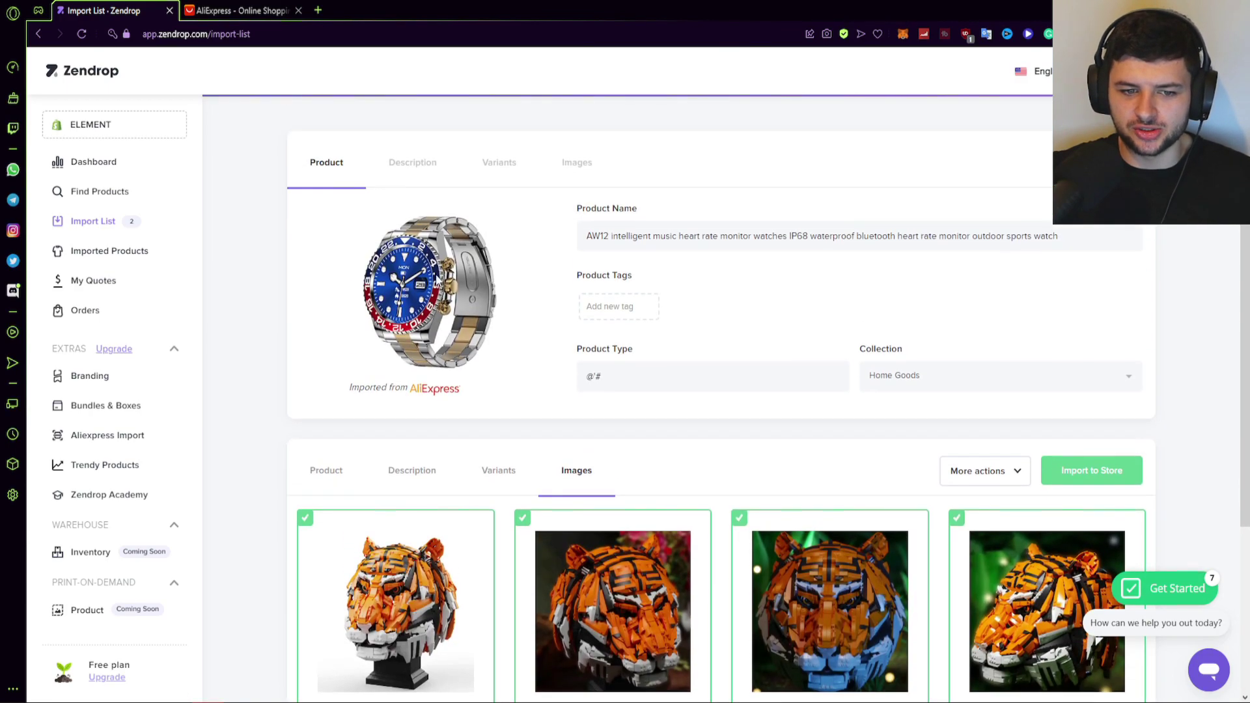
pyautogui.click(142, 260)
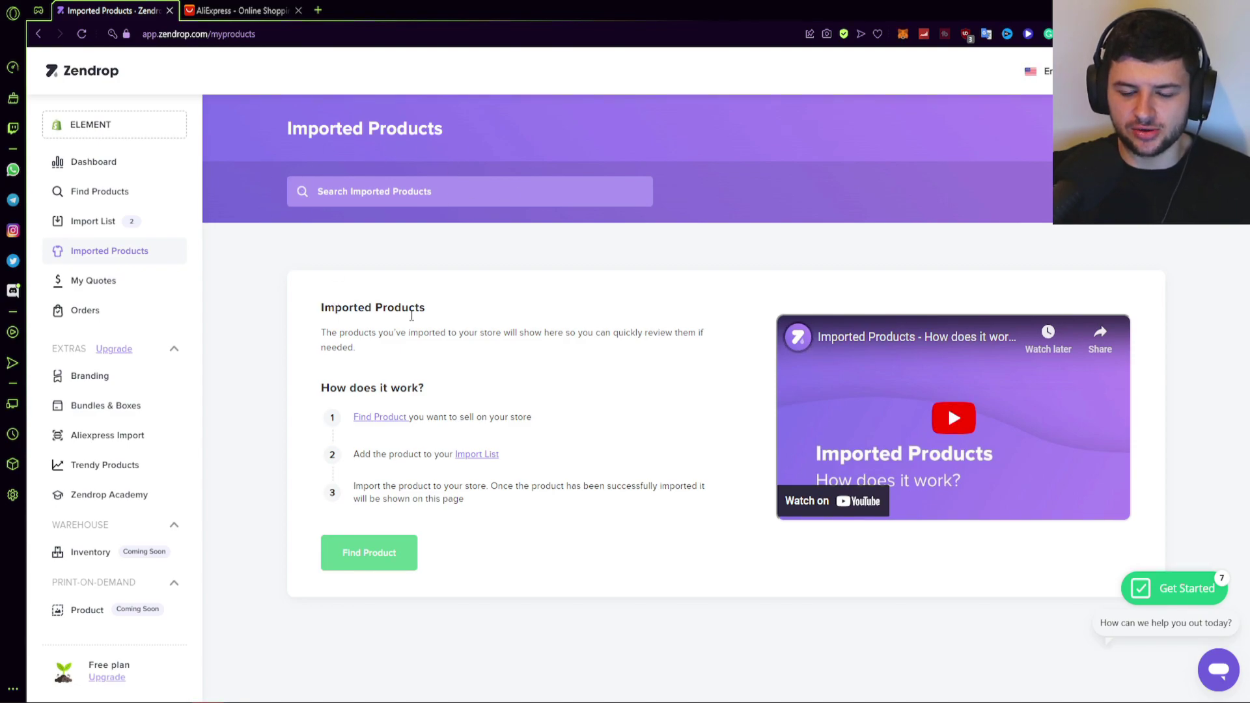
# Read the Imported Products explanation, then go to My Quotes to see its empty status tabs
pyautogui.moveTo(354, 334); pyautogui.dragTo(543, 352)
pyautogui.click(540, 354)
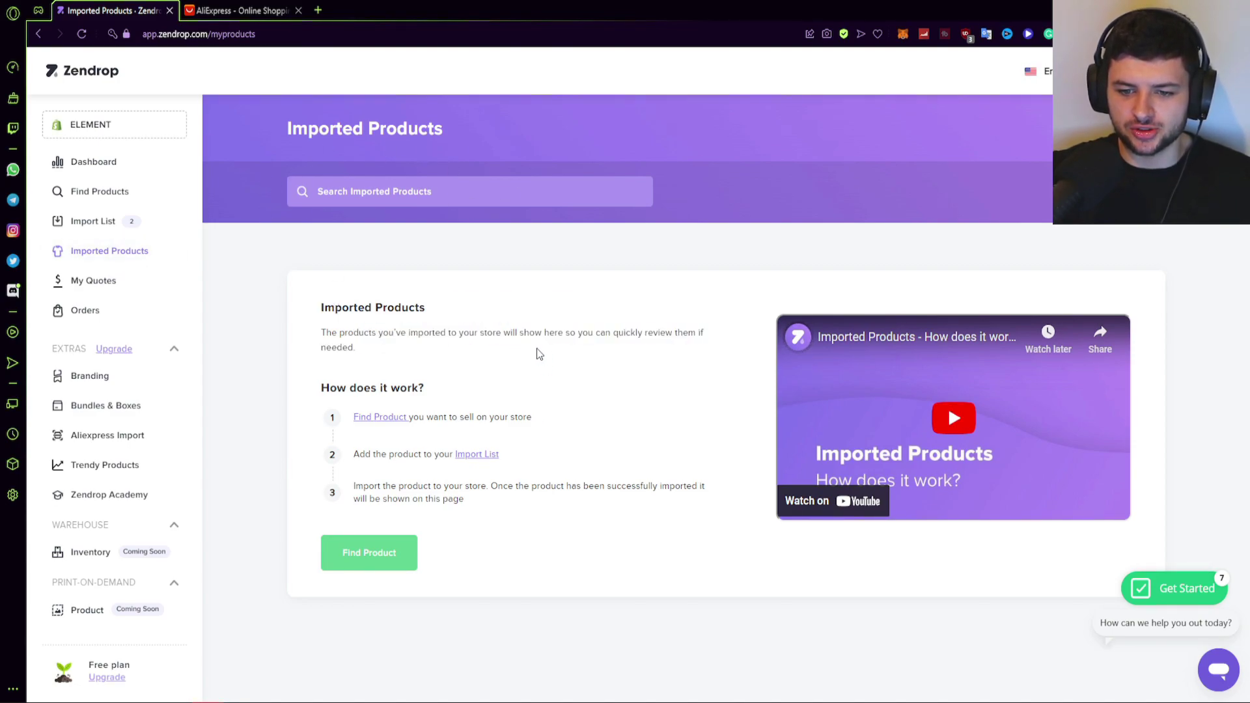
pyautogui.moveTo(455, 348); pyautogui.dragTo(321, 335)
pyautogui.click(301, 360)
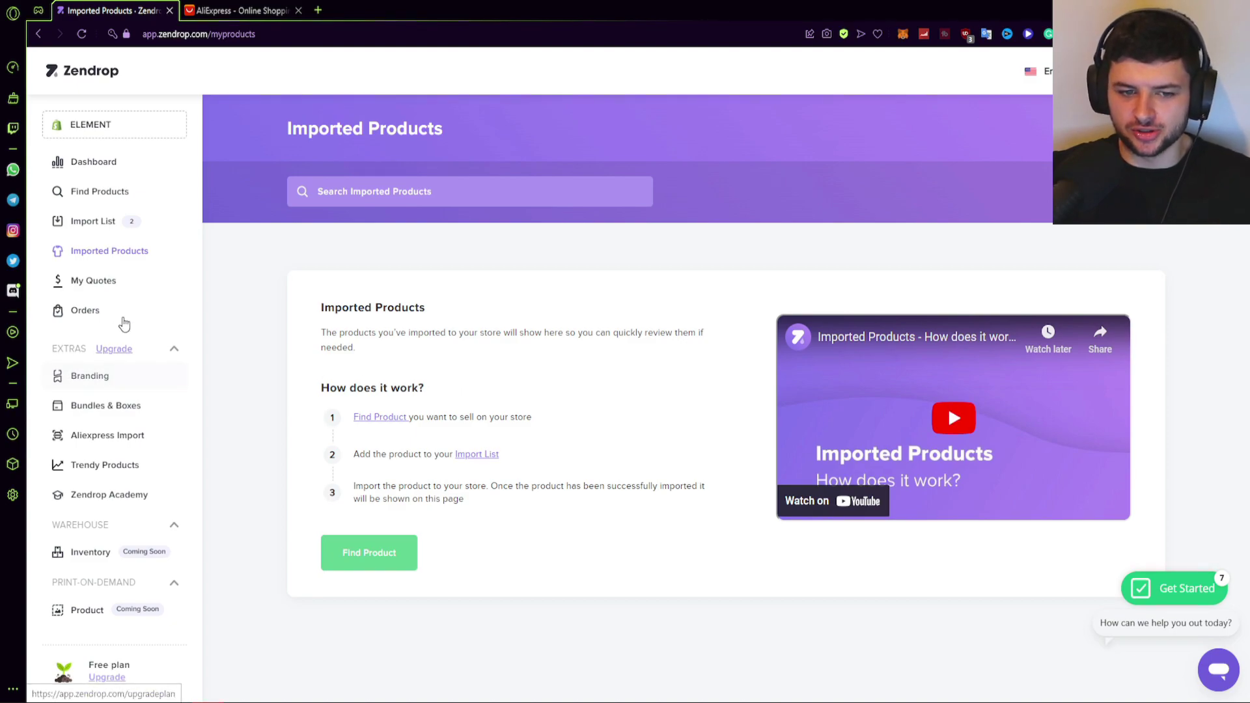
pyautogui.click(96, 285)
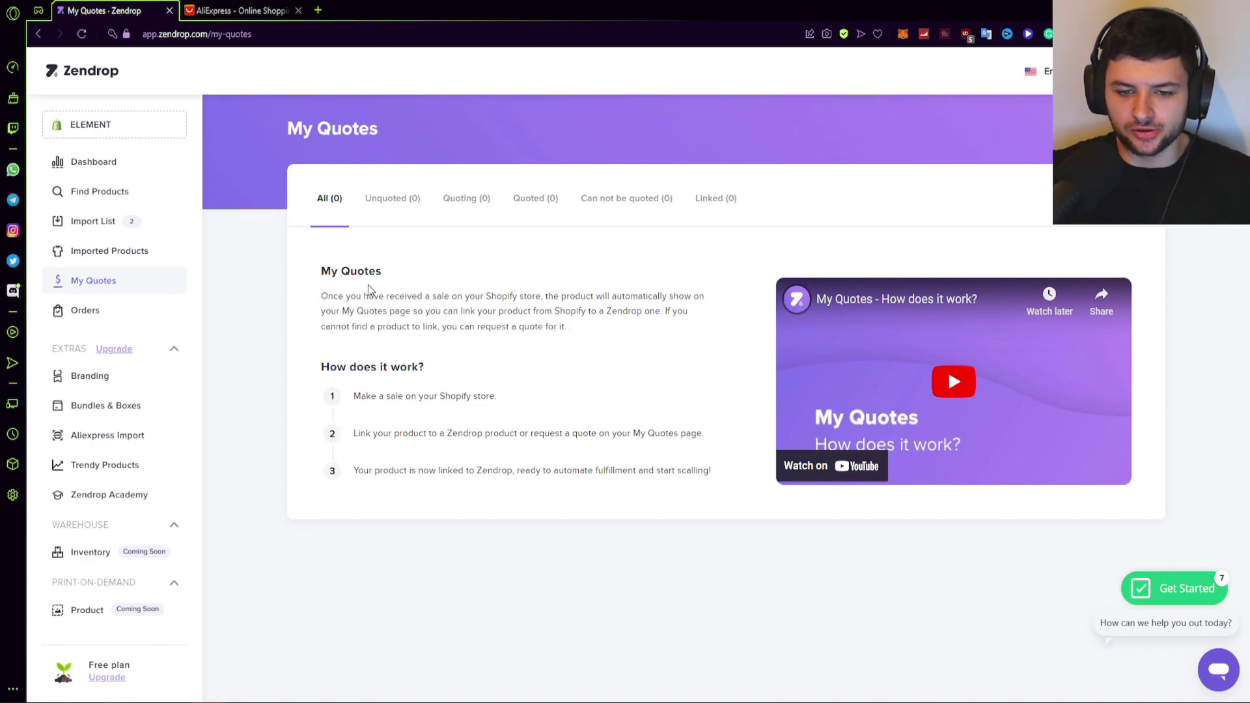
# Read the My Quotes intro lines about receiving a sale and linking products
pyautogui.moveTo(351, 296); pyautogui.dragTo(542, 294)
pyautogui.click(542, 294)
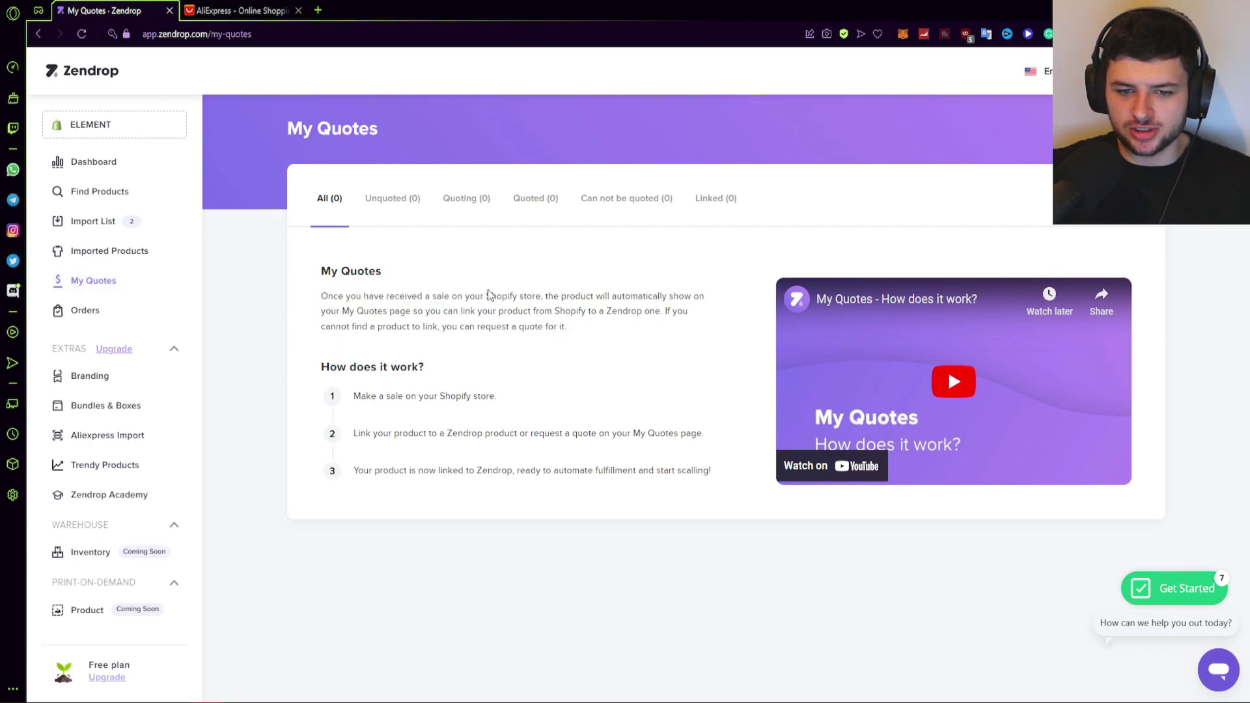
pyautogui.moveTo(327, 310); pyautogui.dragTo(565, 328)
pyautogui.click(407, 328)
# Go through the three how-it-works steps, then move on to the Orders page
pyautogui.moveTo(349, 405); pyautogui.dragTo(501, 404)
pyautogui.moveTo(371, 434); pyautogui.dragTo(692, 438)
pyautogui.moveTo(353, 470); pyautogui.dragTo(691, 470)
pyautogui.click(607, 485)
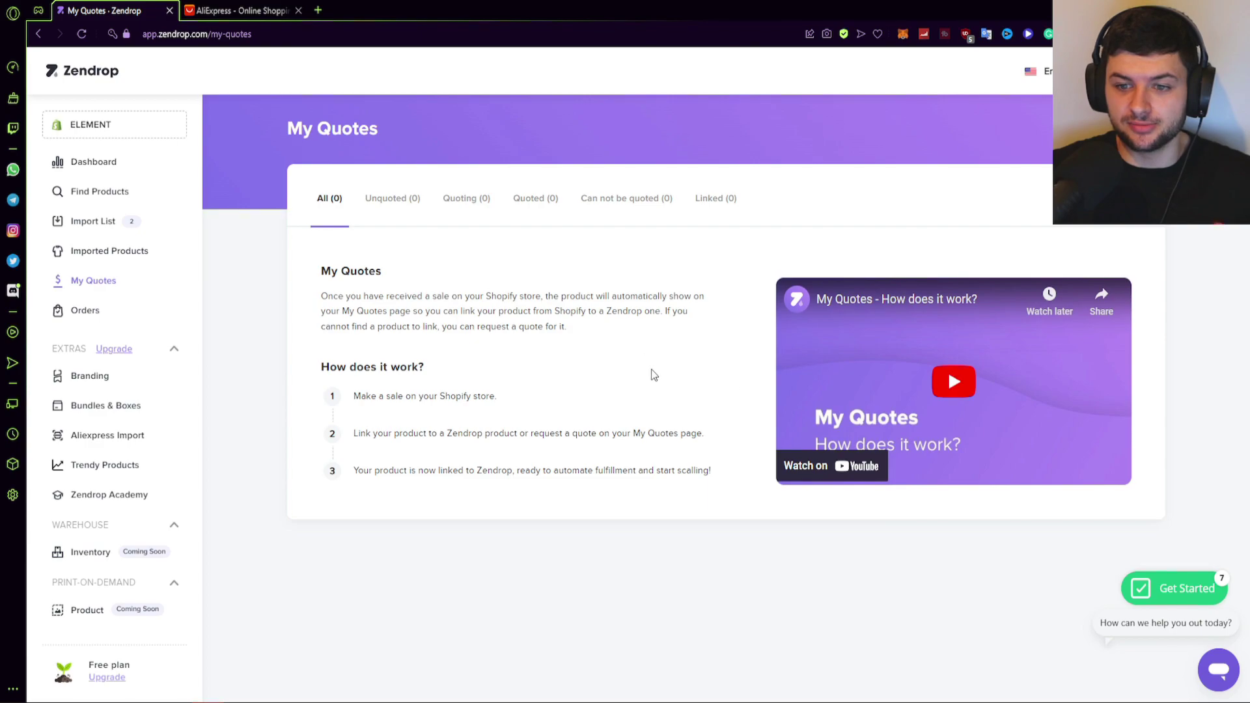
pyautogui.click(88, 310)
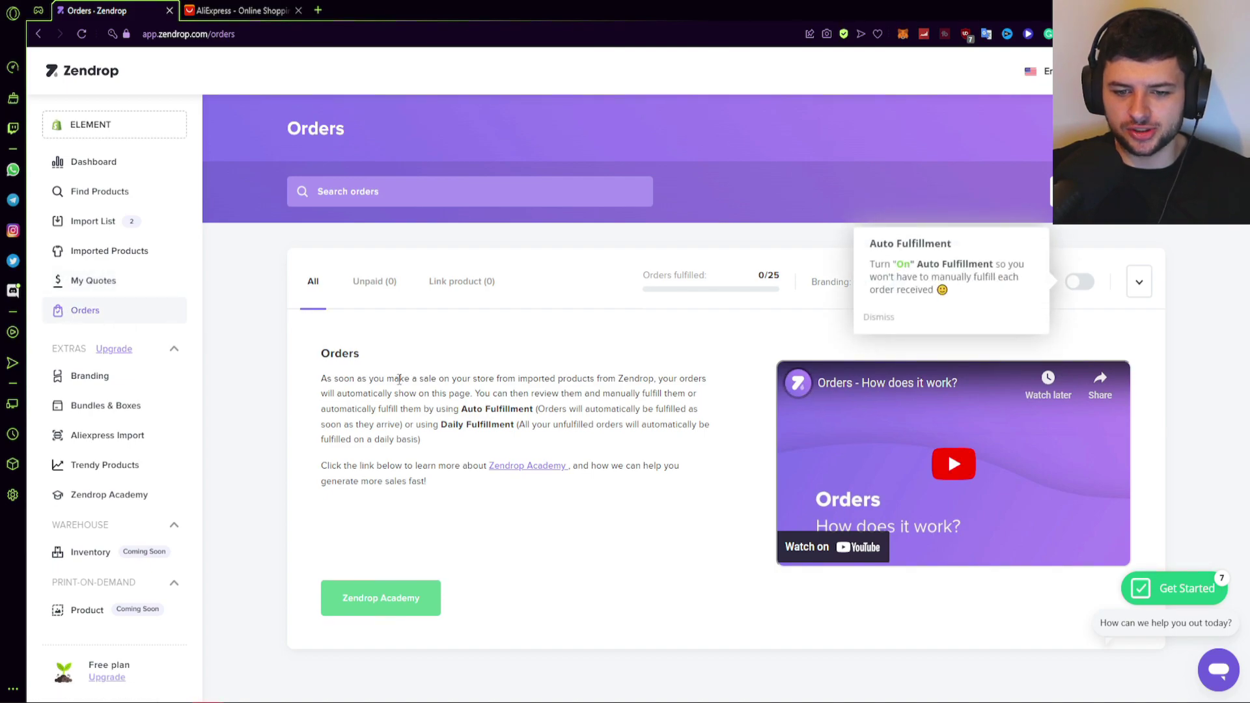
# Read the Orders explanation covering Auto and Daily Fulfillment, then start its explainer video
pyautogui.moveTo(445, 380); pyautogui.dragTo(533, 394)
pyautogui.click(476, 394)
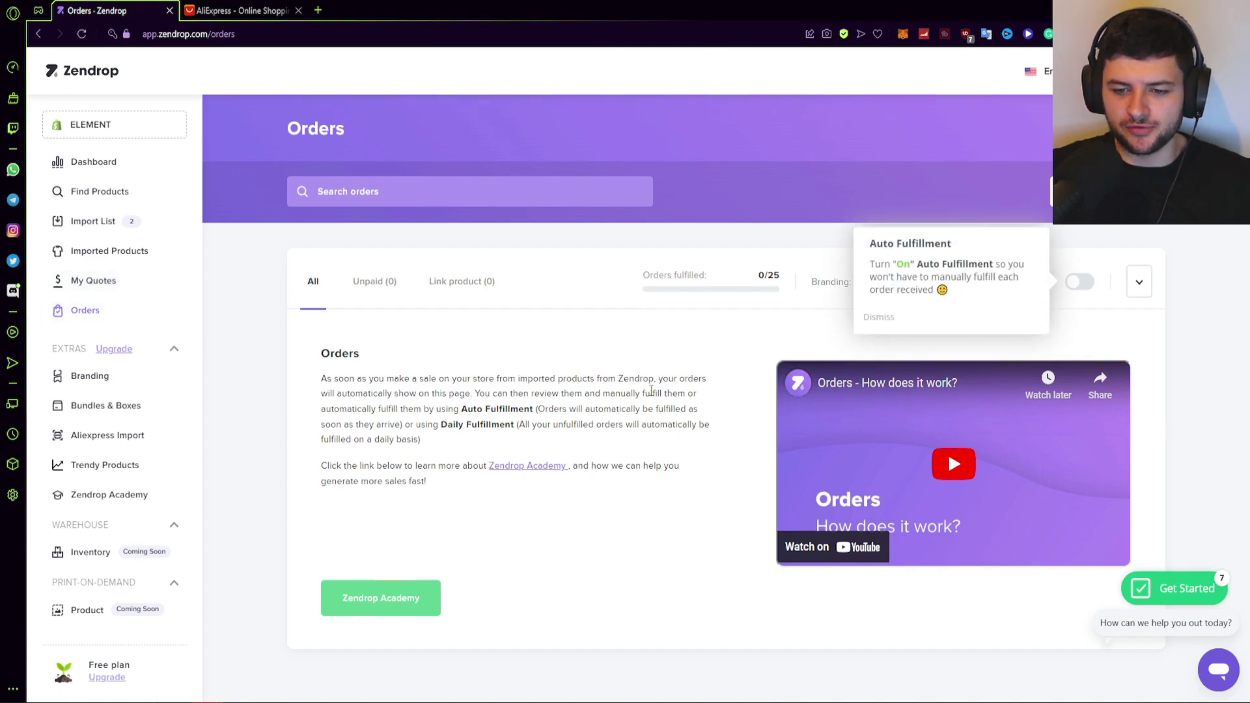
pyautogui.moveTo(336, 411); pyautogui.dragTo(567, 410)
pyautogui.click(389, 409)
pyautogui.moveTo(389, 409); pyautogui.dragTo(563, 422)
pyautogui.click(522, 423)
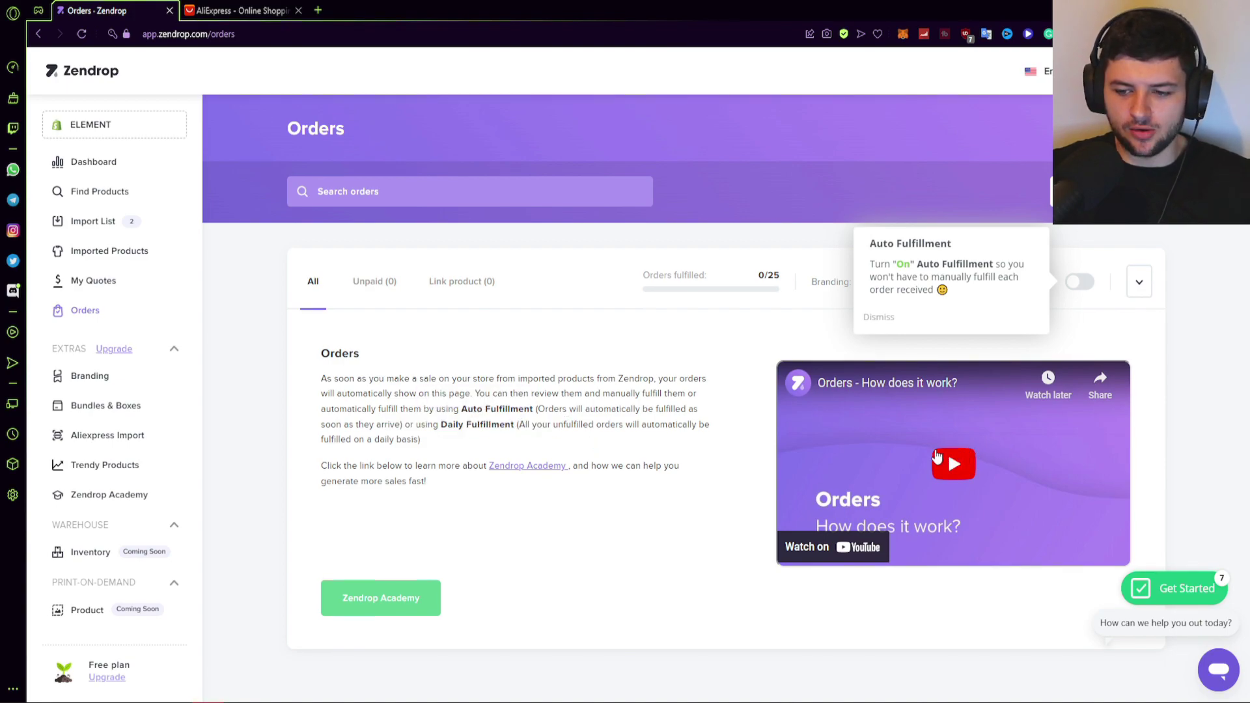
pyautogui.click(960, 463)
# Watch the Orders explainer full screen, seeking ahead to the daily fulfillment part
pyautogui.doubleClick(961, 462)
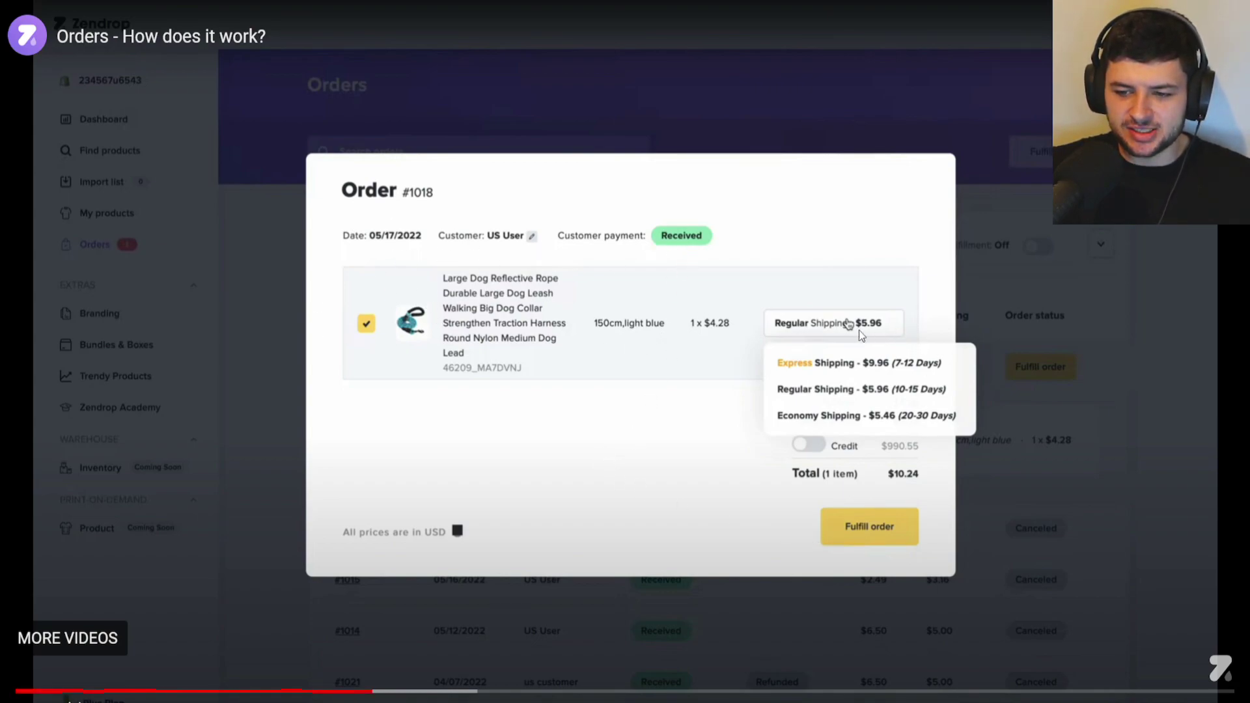
pyautogui.click(690, 384)
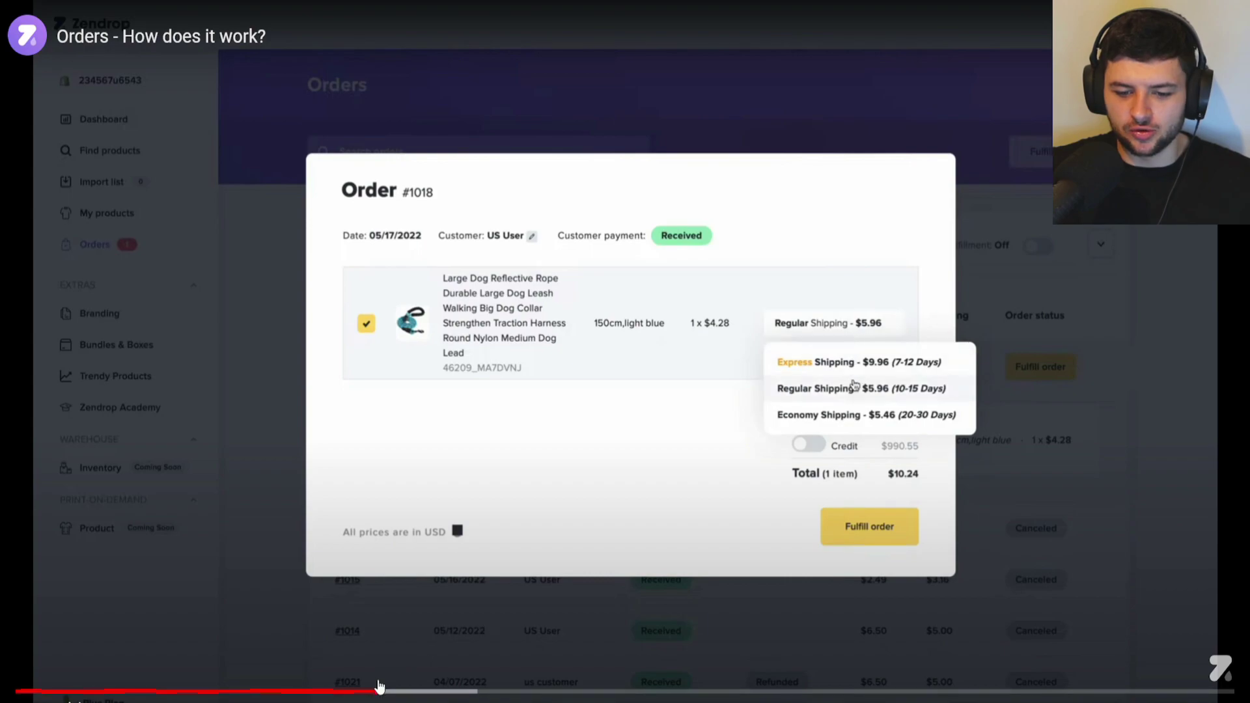
pyautogui.click(447, 693)
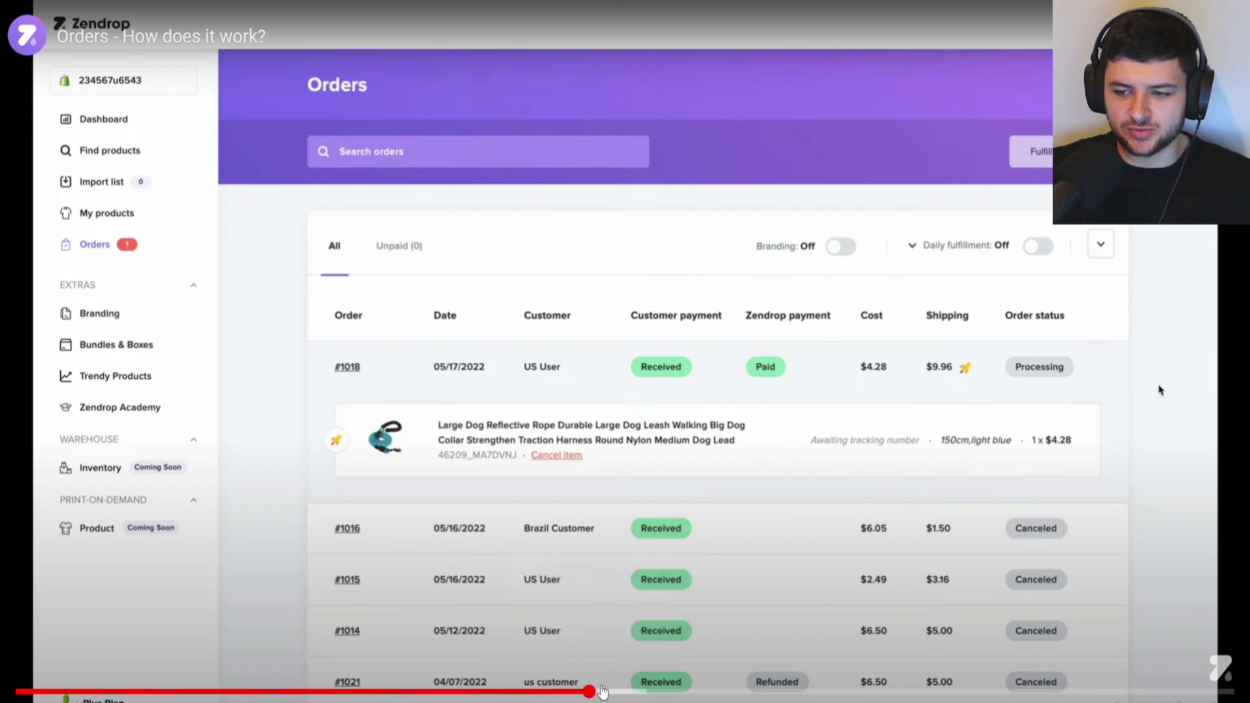
pyautogui.moveTo(607, 690); pyautogui.dragTo(630, 691)
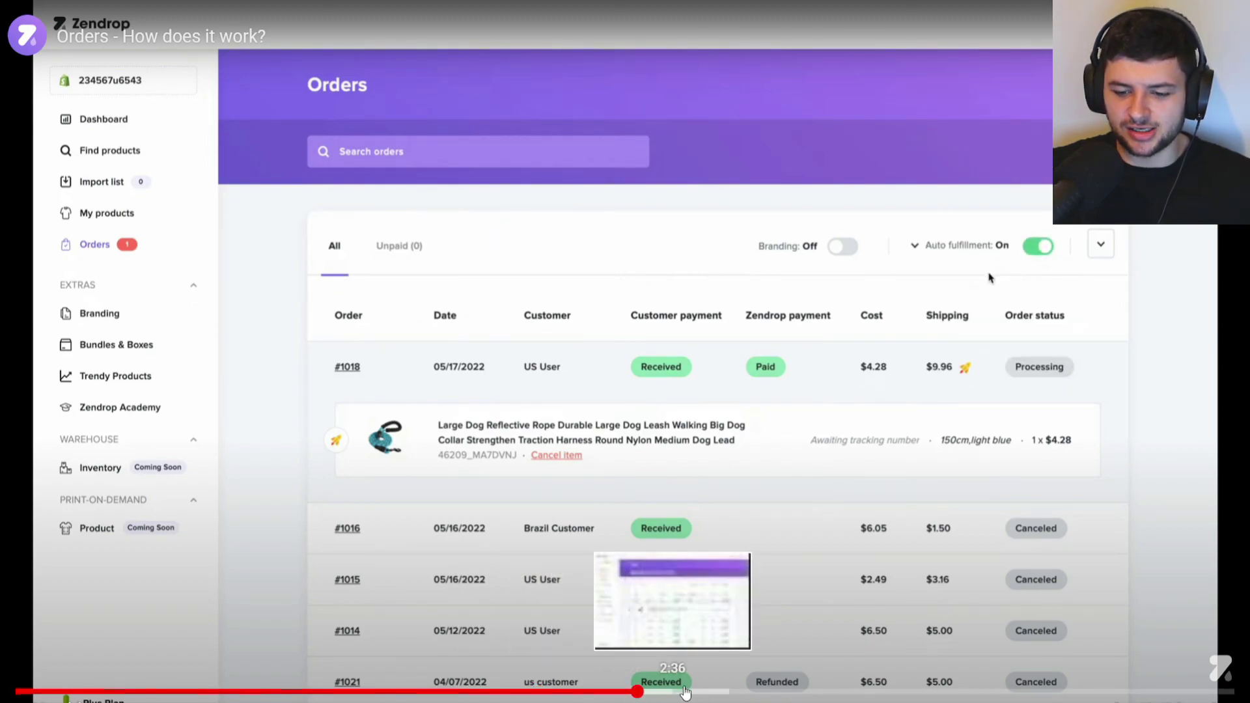
pyautogui.click(692, 692)
pyautogui.click(935, 691)
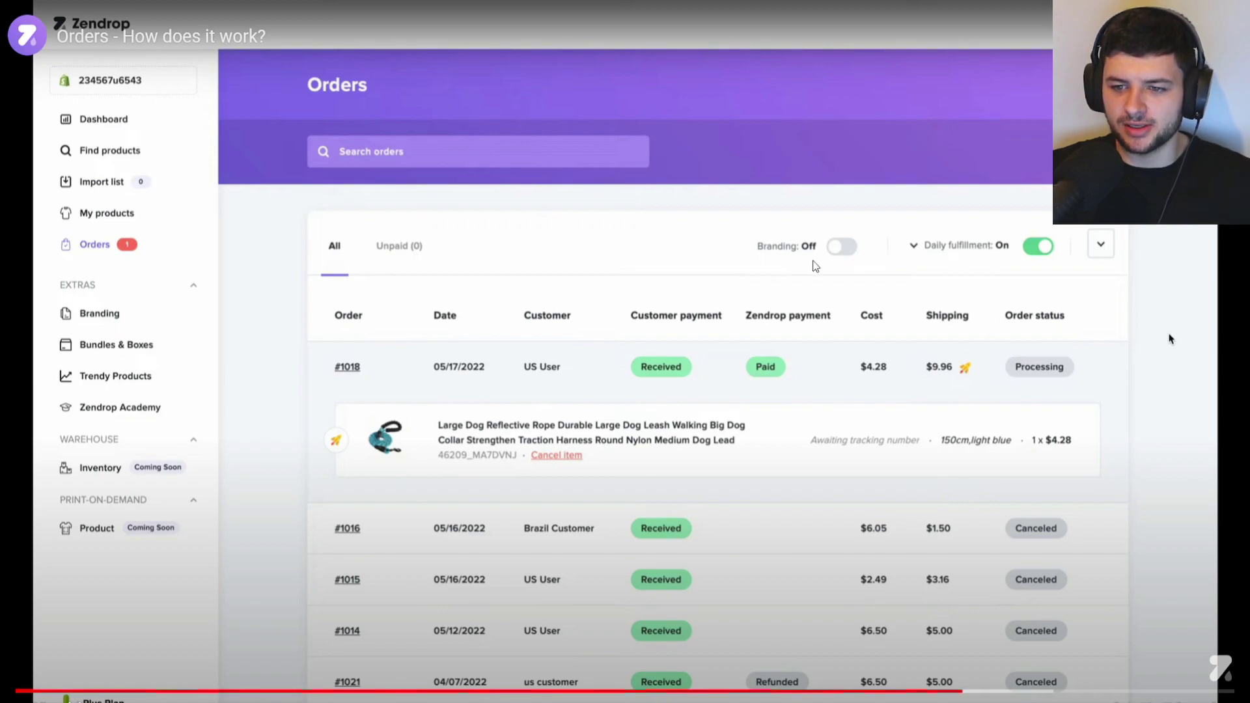
# Leave full screen, check the Unpaid and Link product tabs and export option, then go to Branding
pyautogui.click(1193, 689)
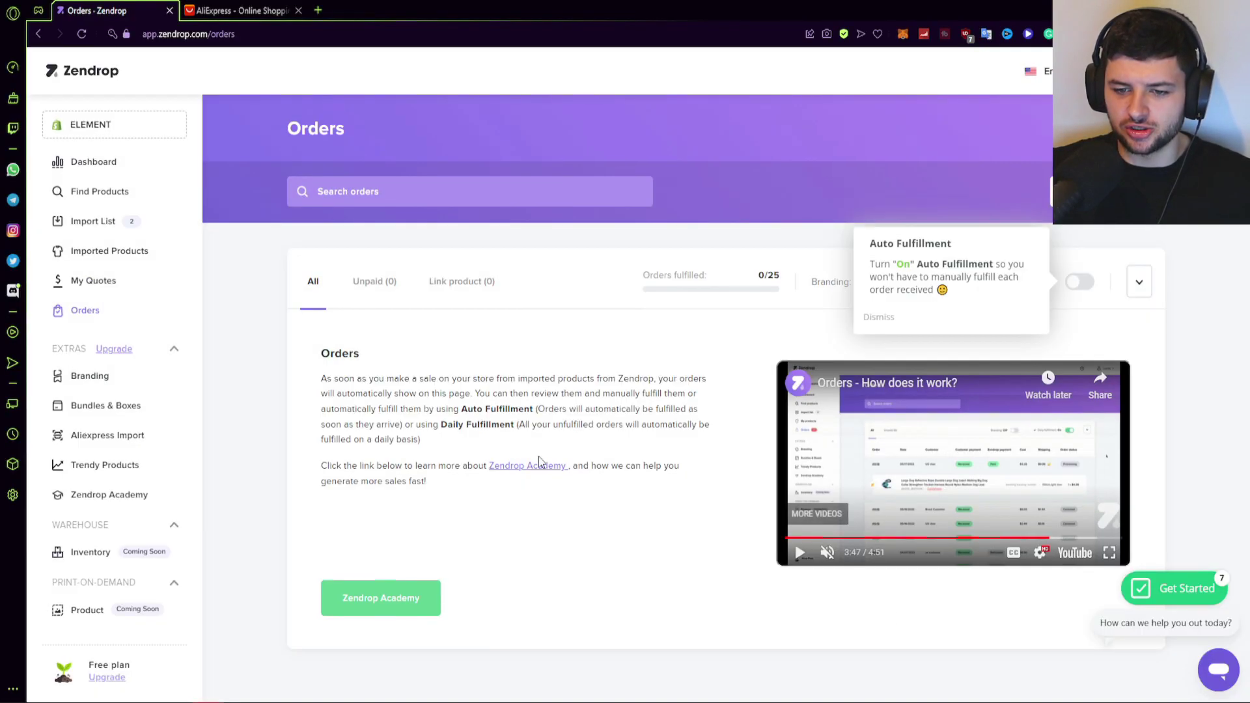
pyautogui.click(369, 284)
pyautogui.click(444, 287)
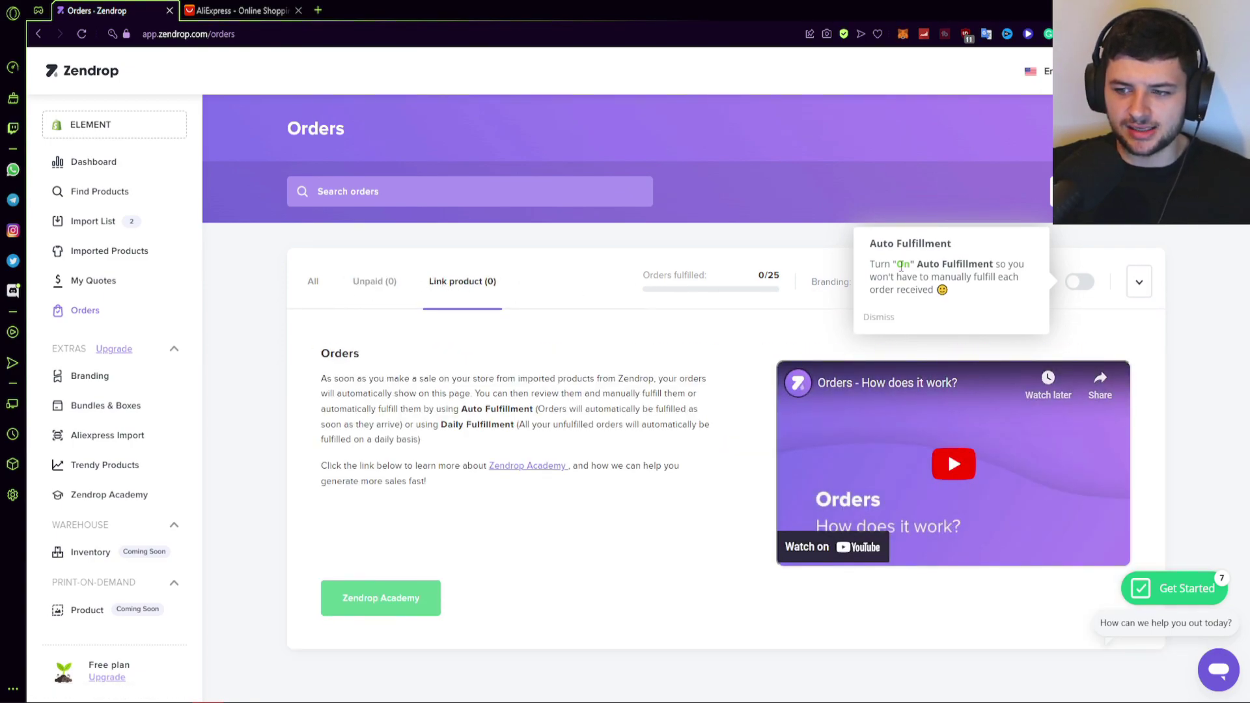
pyautogui.click(1139, 283)
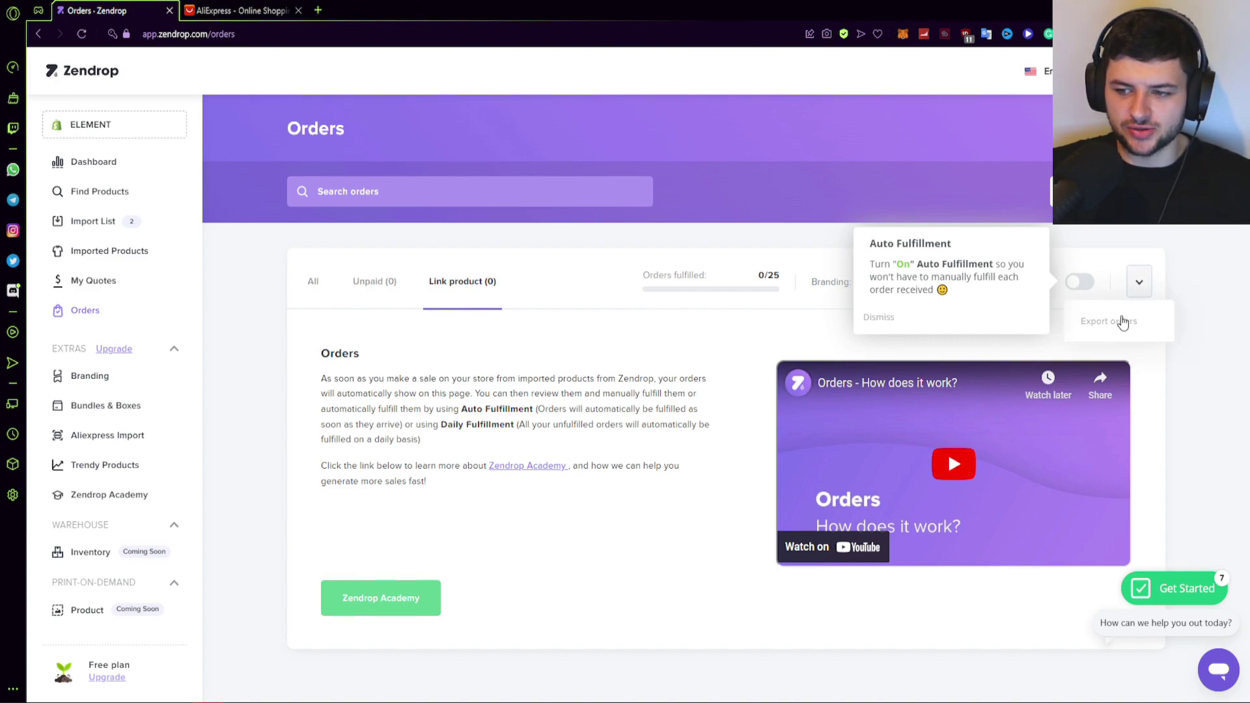
pyautogui.click(79, 381)
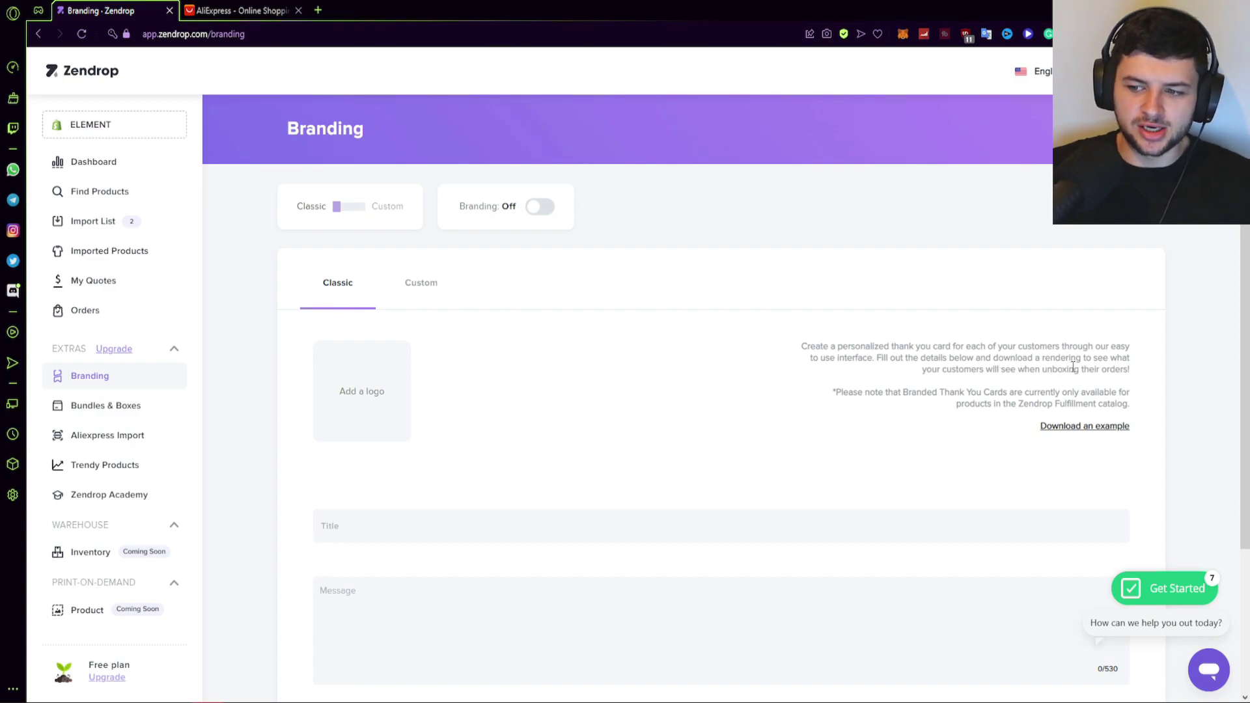
# Save a classic card with the magnifying-glass logo, title 'Thanks', message 'Thanks for ordering from my store!' and a company address
pyautogui.scroll(-1, 296, 394)
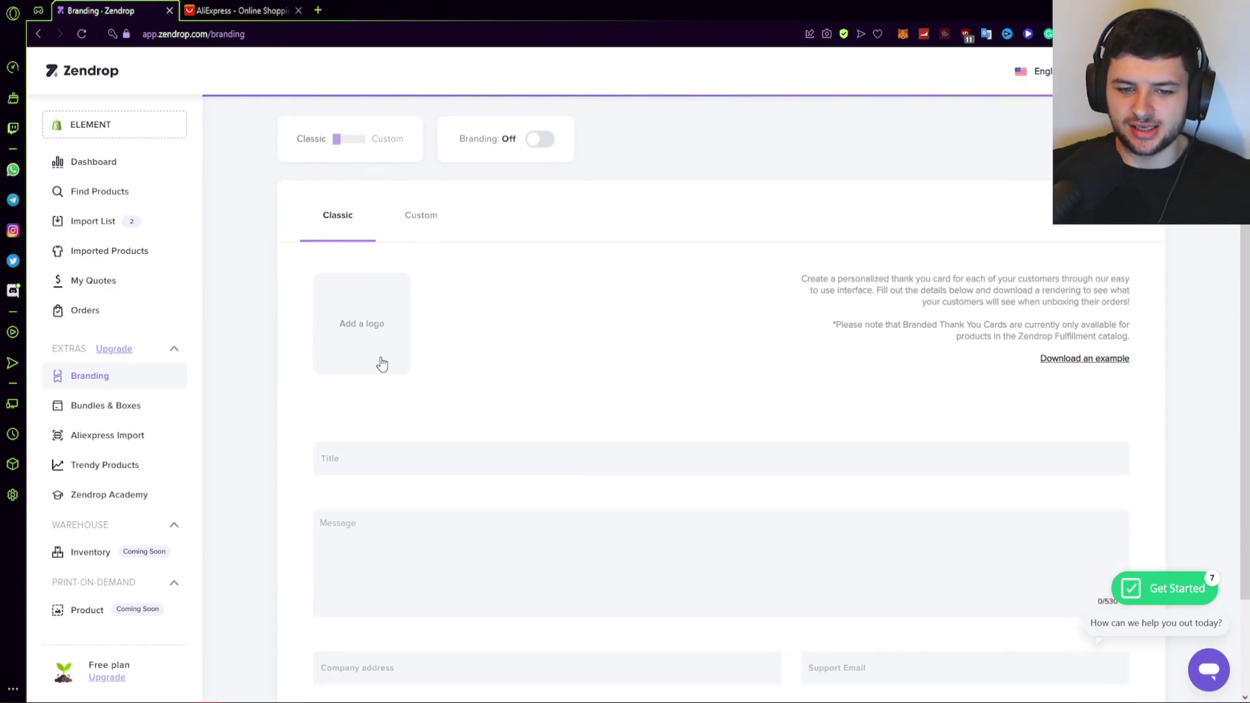
pyautogui.click(347, 309)
pyautogui.click(365, 456)
pyautogui.scroll(-2, 419, 383)
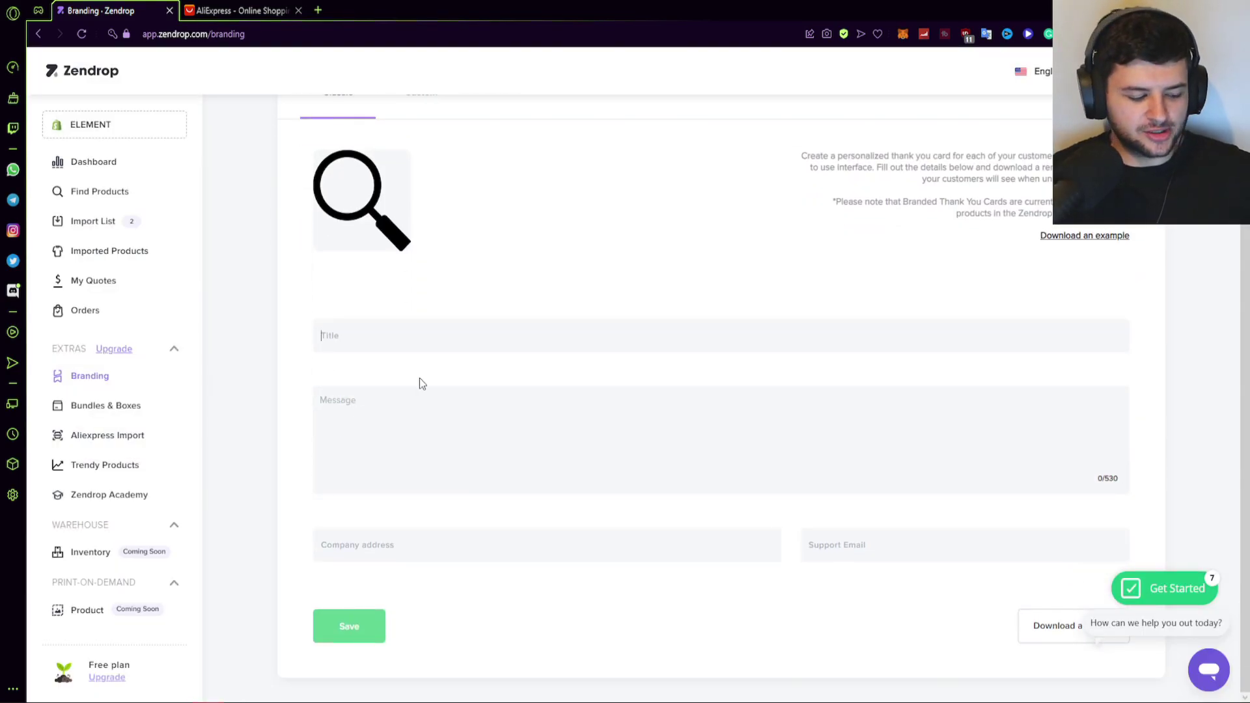
pyautogui.write('Thanks')
pyautogui.press('Tab')
pyautogui.write('Thanks for')
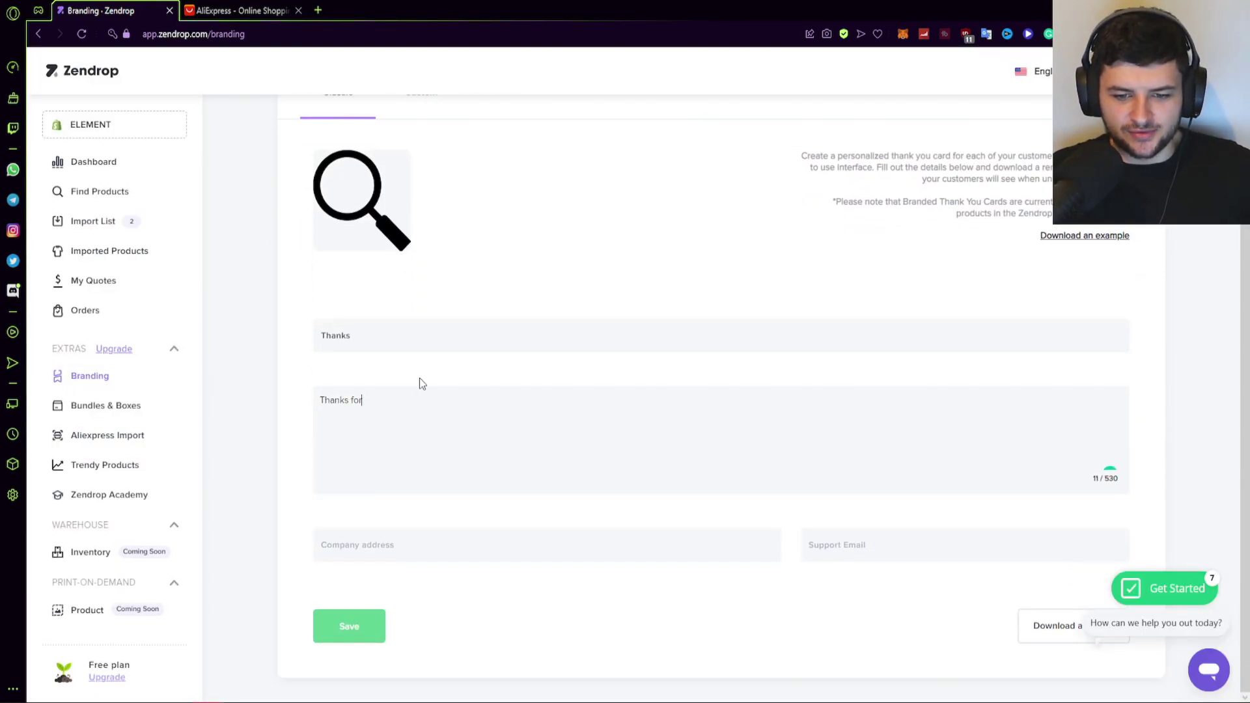
pyautogui.write(' ordering from my store!')
pyautogui.press('Tab')
pyautogui.write('1 Address, USA')
pyautogui.click(376, 626)
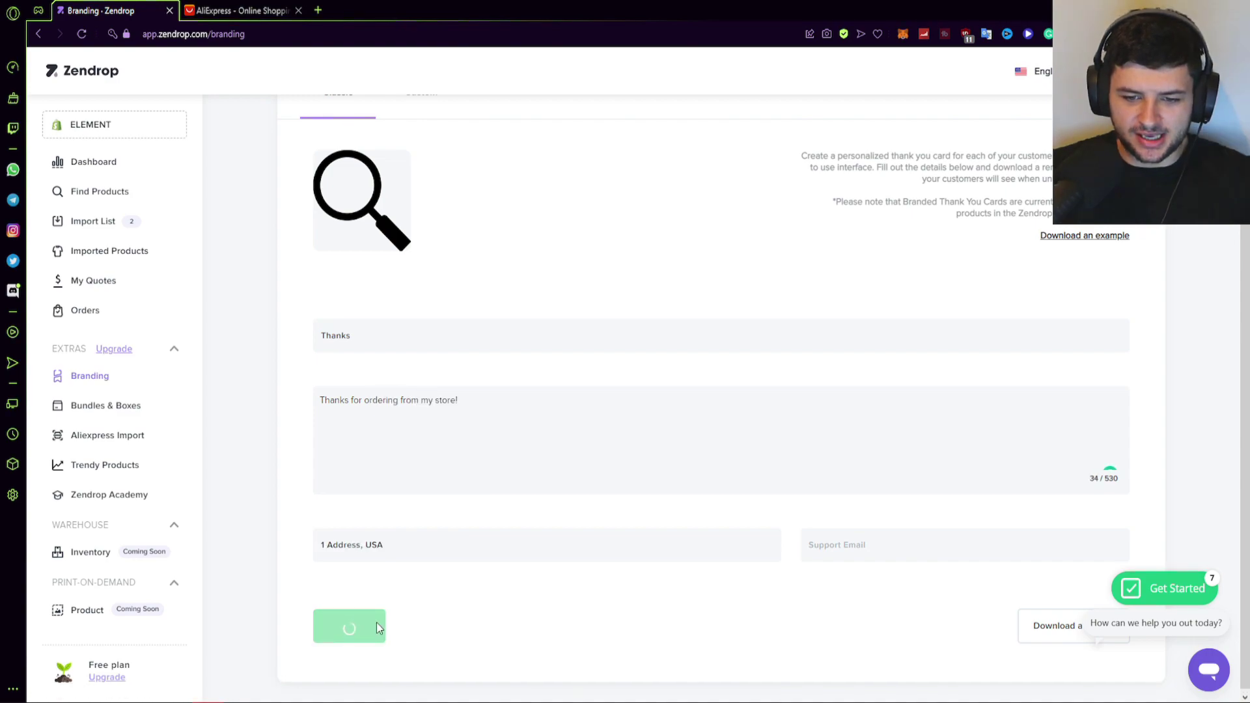
# Download an example thank-you card
pyautogui.scroll(3, 419, 625)
pyautogui.scroll(-1, 569, 278)
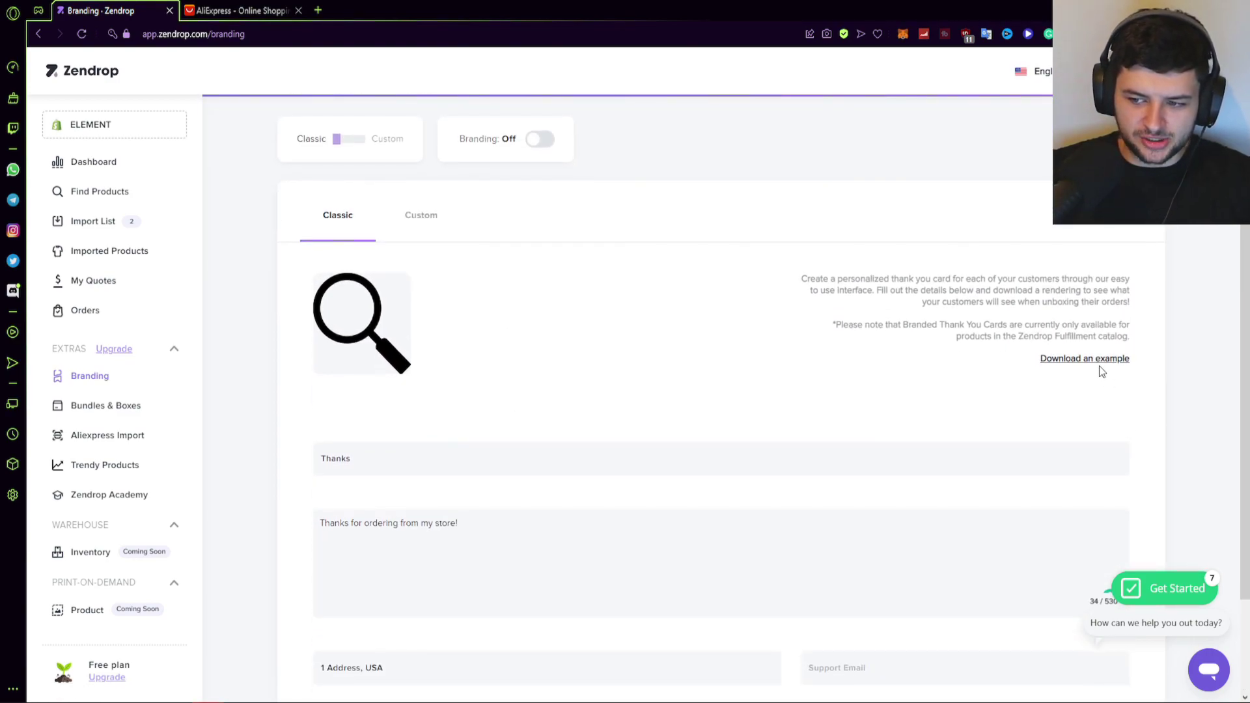
pyautogui.click(1097, 360)
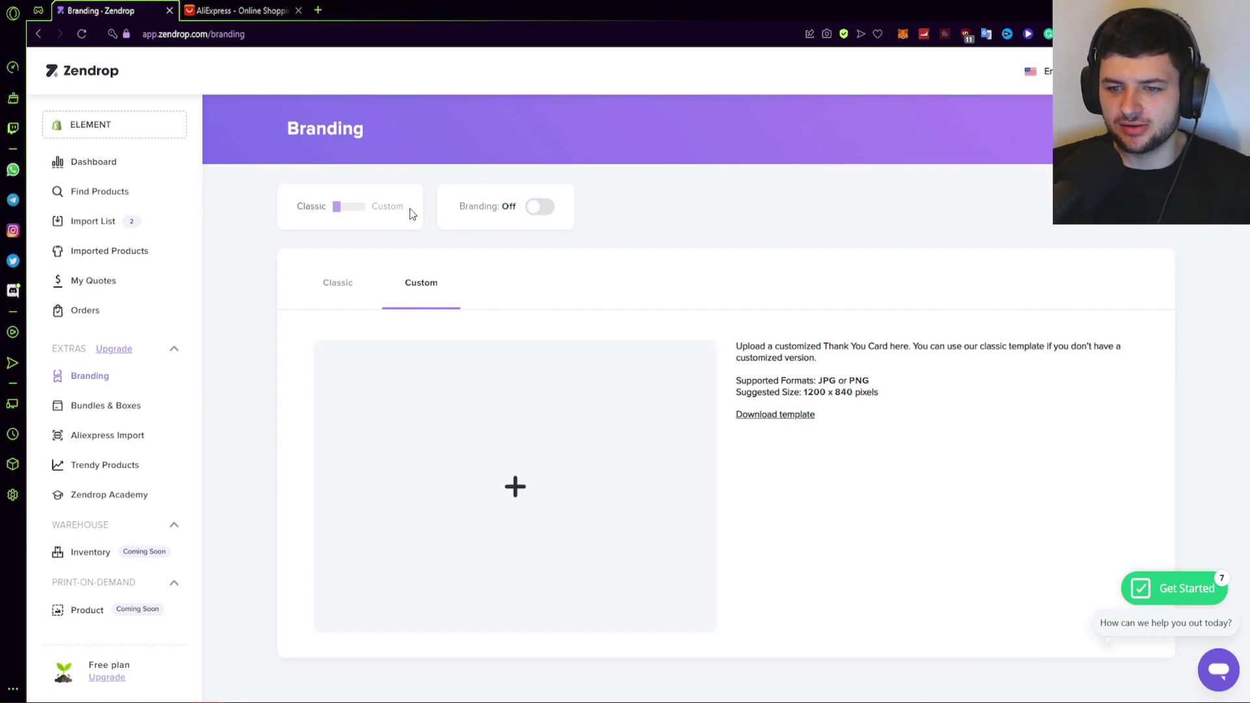
# Switch back to the Classic card, then open Bundles & Boxes and read the product-search step
pyautogui.click(337, 282)
pyautogui.click(120, 409)
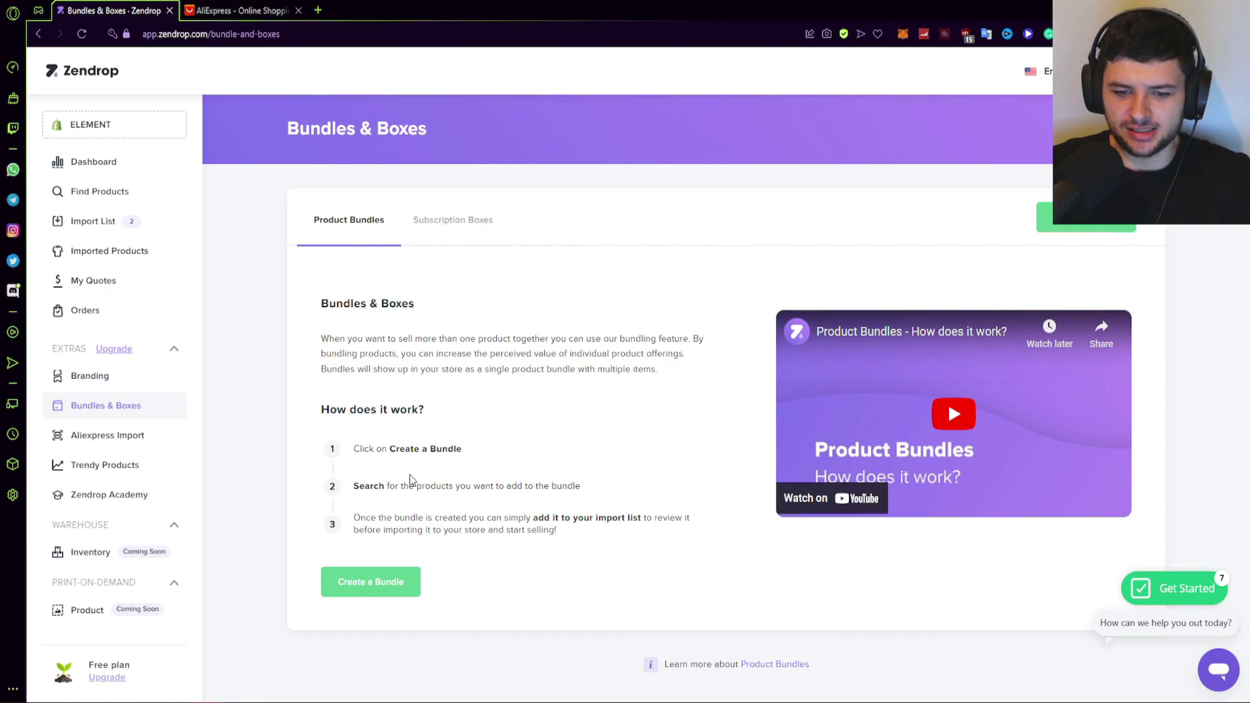
pyautogui.moveTo(387, 486); pyautogui.dragTo(551, 487)
pyautogui.click(505, 499)
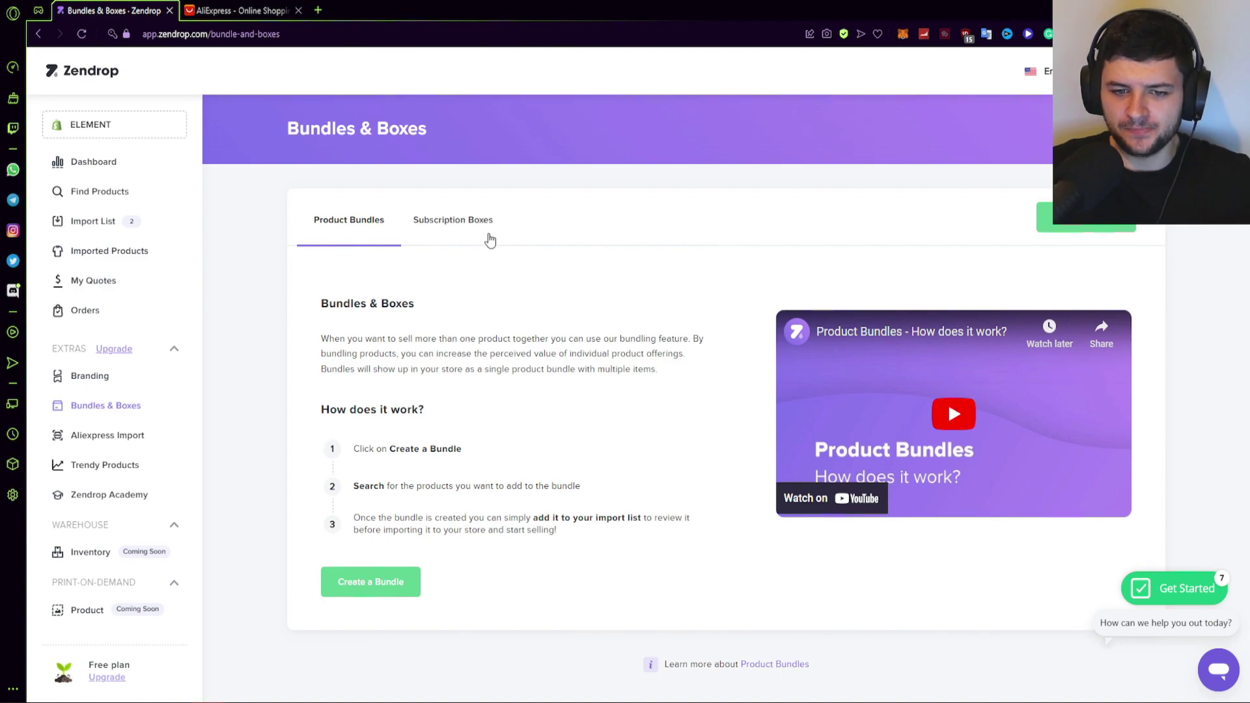
# Play the Product Bundles video full screen, skipping ahead to Pet bundle 1 in the import list
pyautogui.click(954, 415)
pyautogui.click(1117, 508)
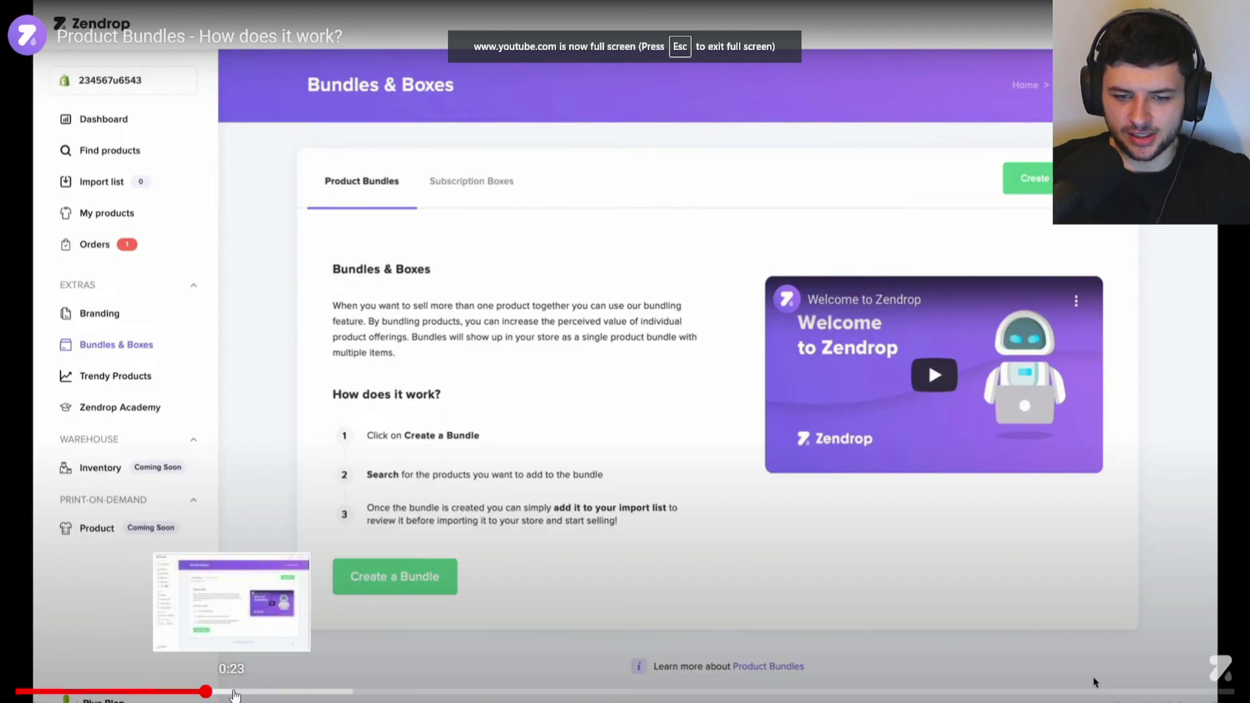
pyautogui.click(475, 692)
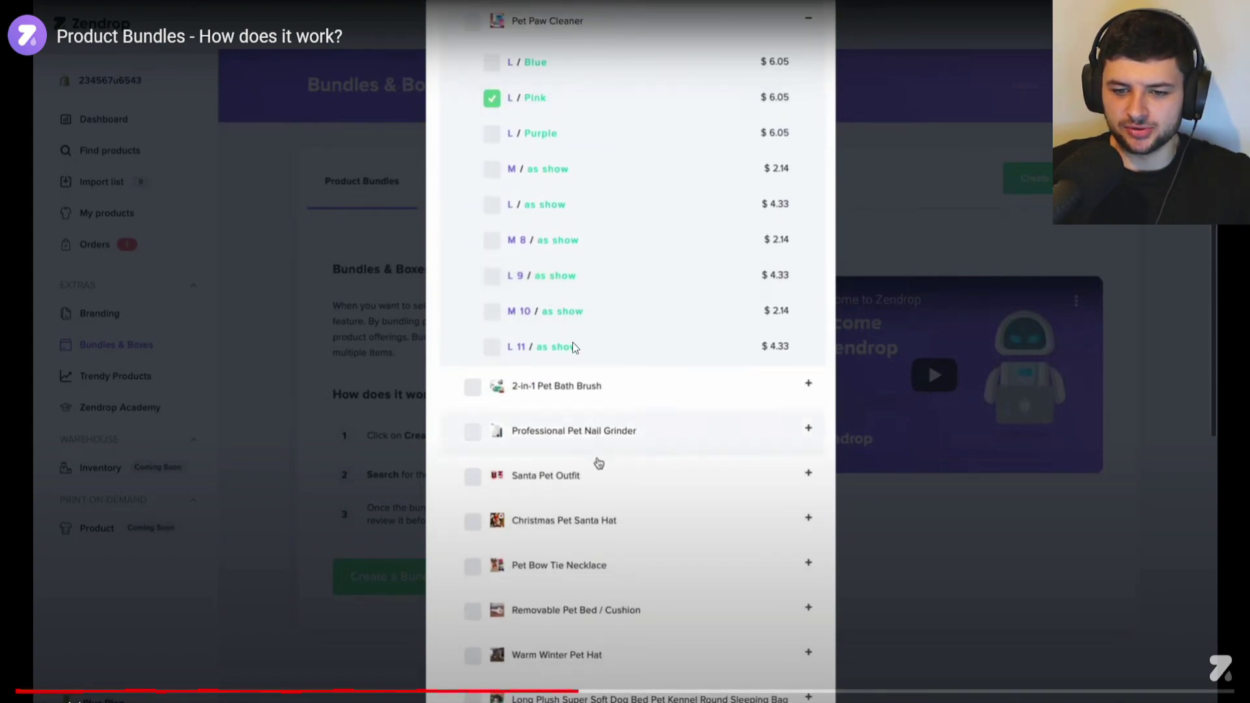
pyautogui.click(739, 691)
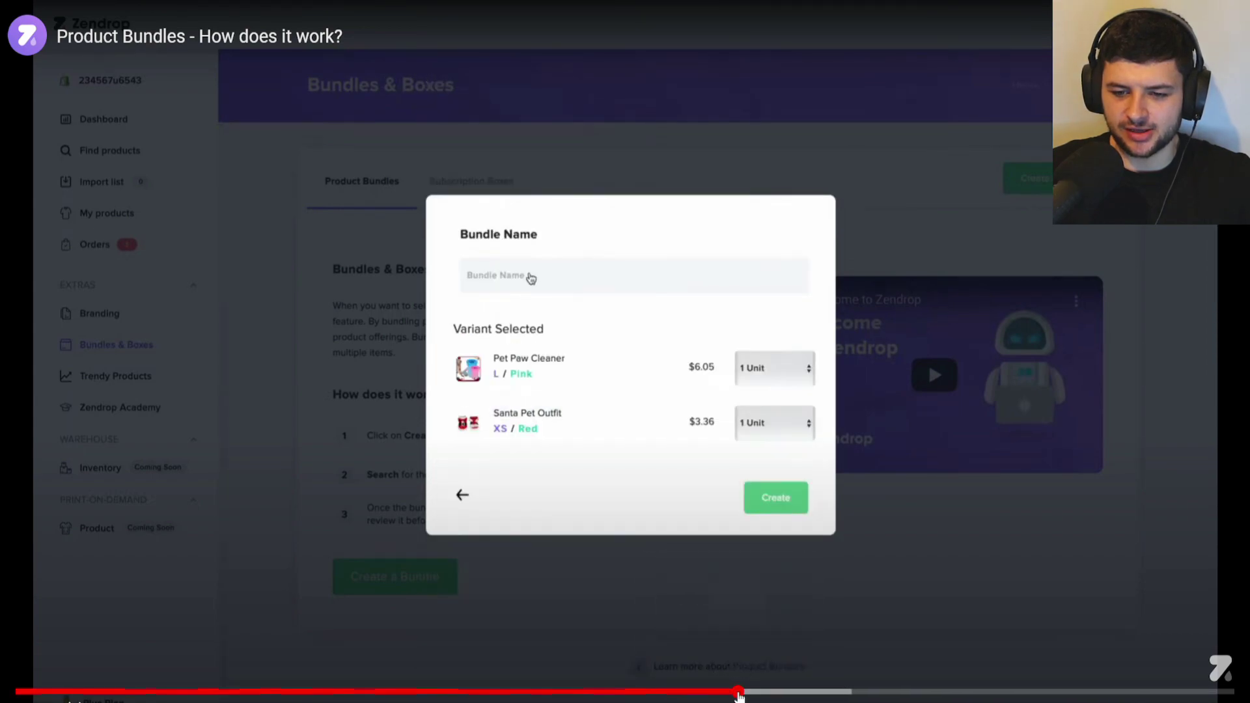
pyautogui.click(778, 693)
pyautogui.moveTo(777, 693); pyautogui.dragTo(896, 694)
pyautogui.click(957, 692)
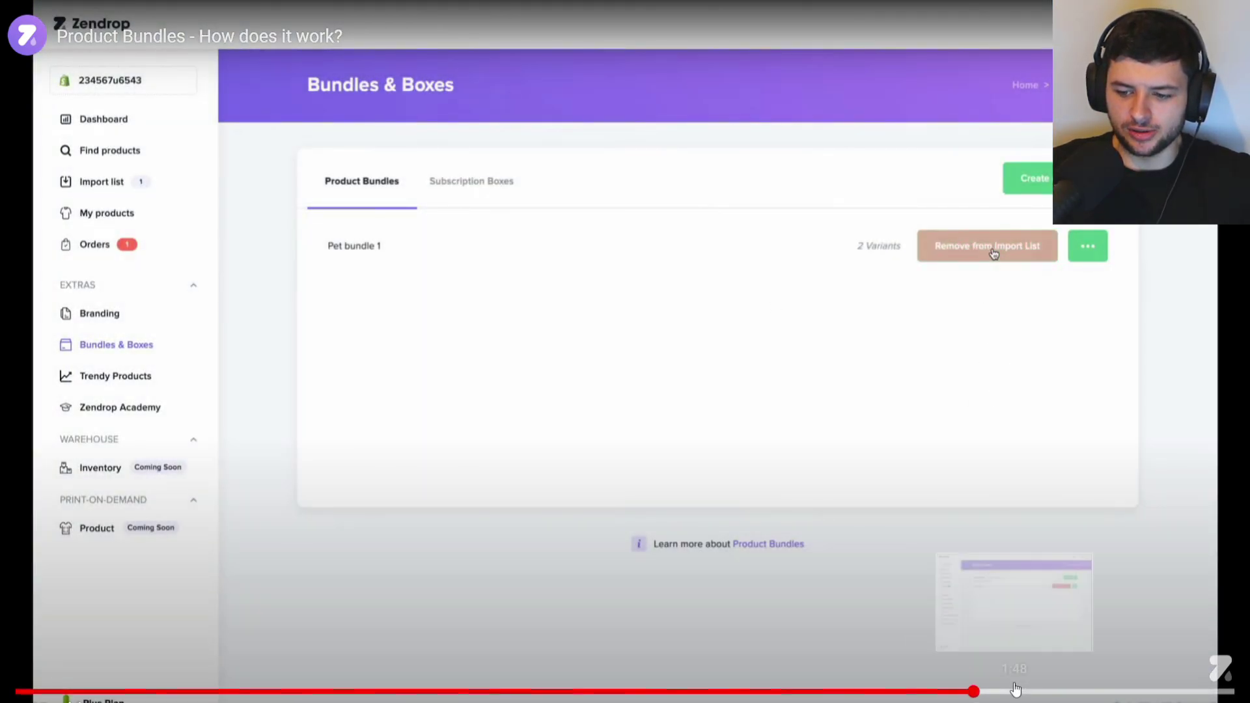
pyautogui.moveTo(1015, 692); pyautogui.dragTo(1081, 691)
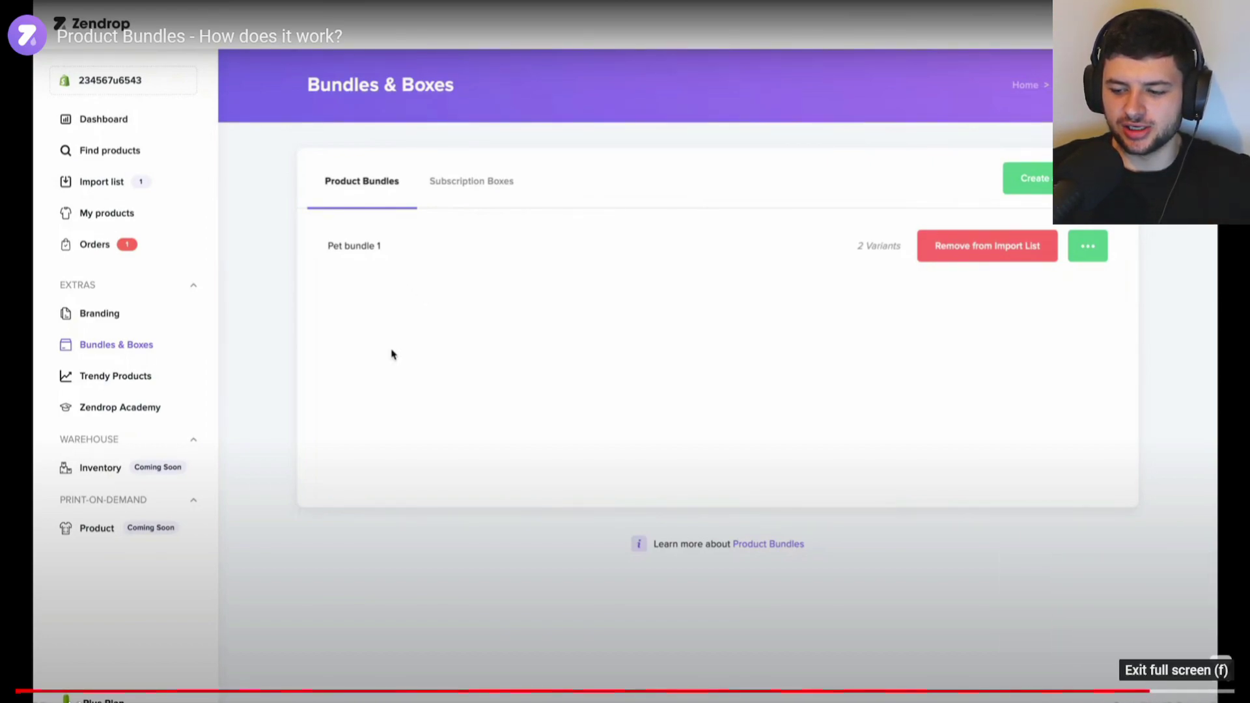
# Leave full screen and read the Subscription Boxes explanation about Product Bundles and recurring revenue
pyautogui.click(1172, 681)
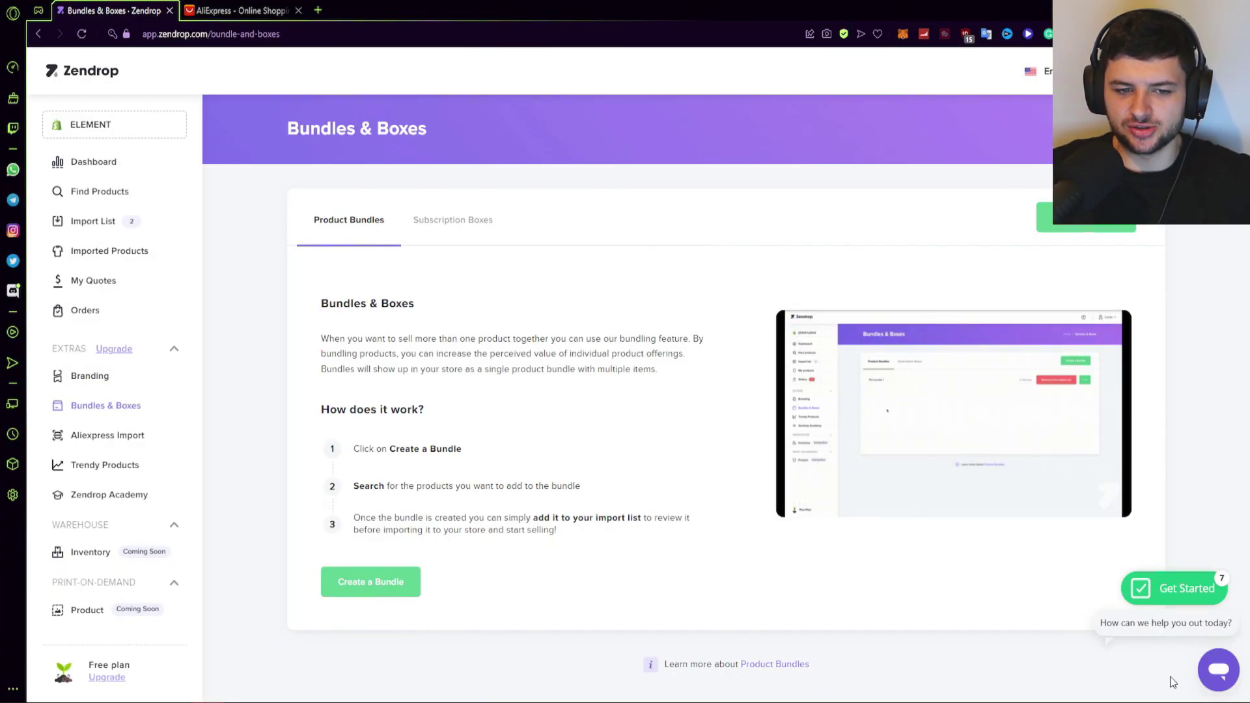
pyautogui.click(475, 239)
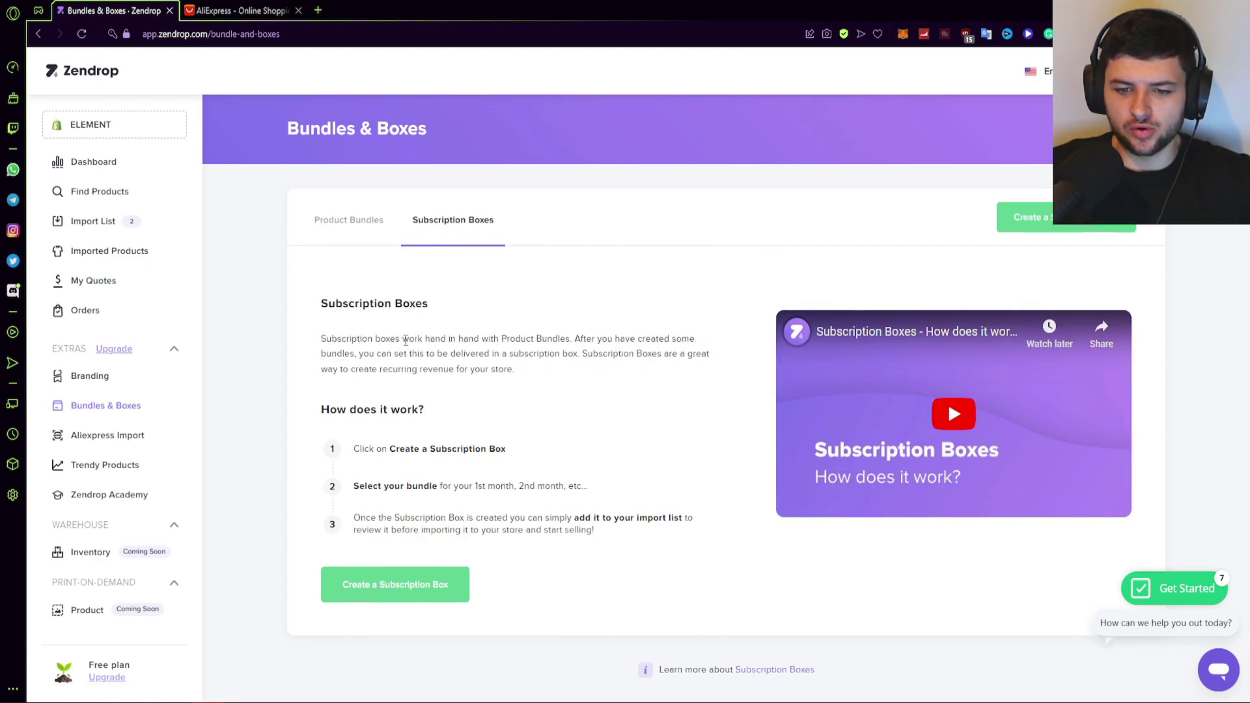
pyautogui.moveTo(556, 343); pyautogui.dragTo(481, 343)
pyautogui.click(425, 353)
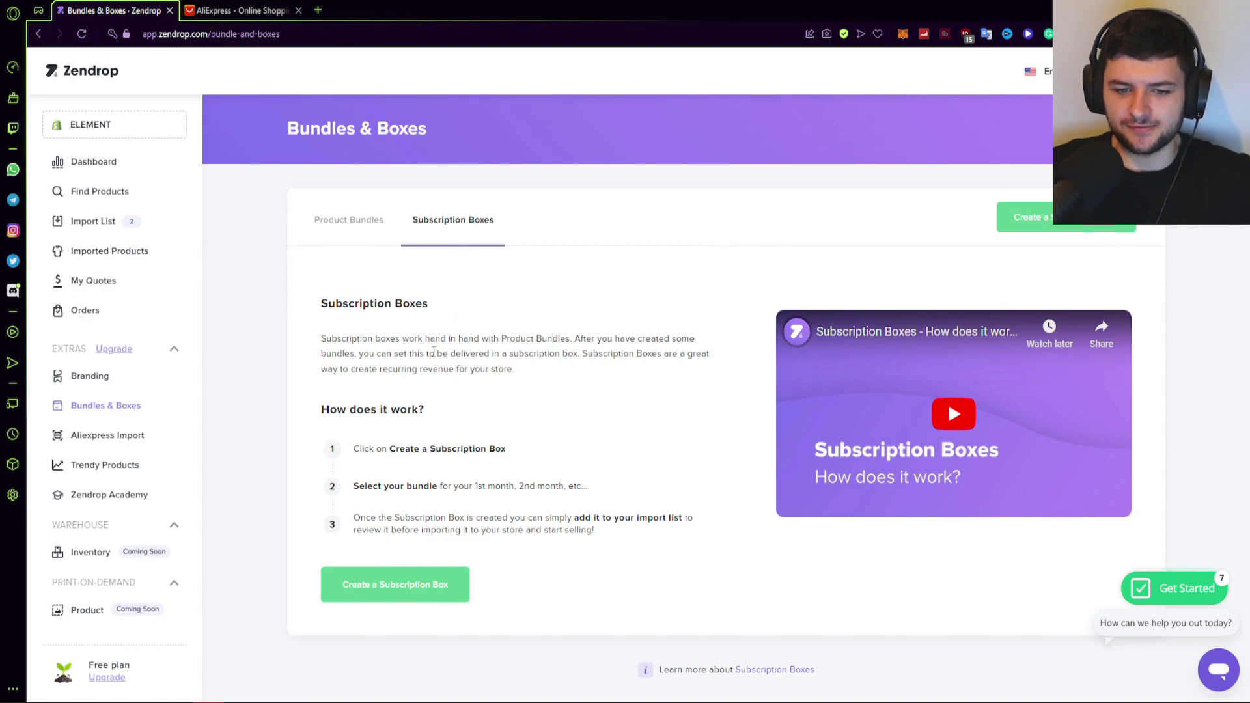
pyautogui.moveTo(342, 343); pyautogui.dragTo(355, 370)
pyautogui.click(562, 375)
# Reread the description paragraph and heading, then play the Subscription Boxes video full screen
pyautogui.click(414, 365)
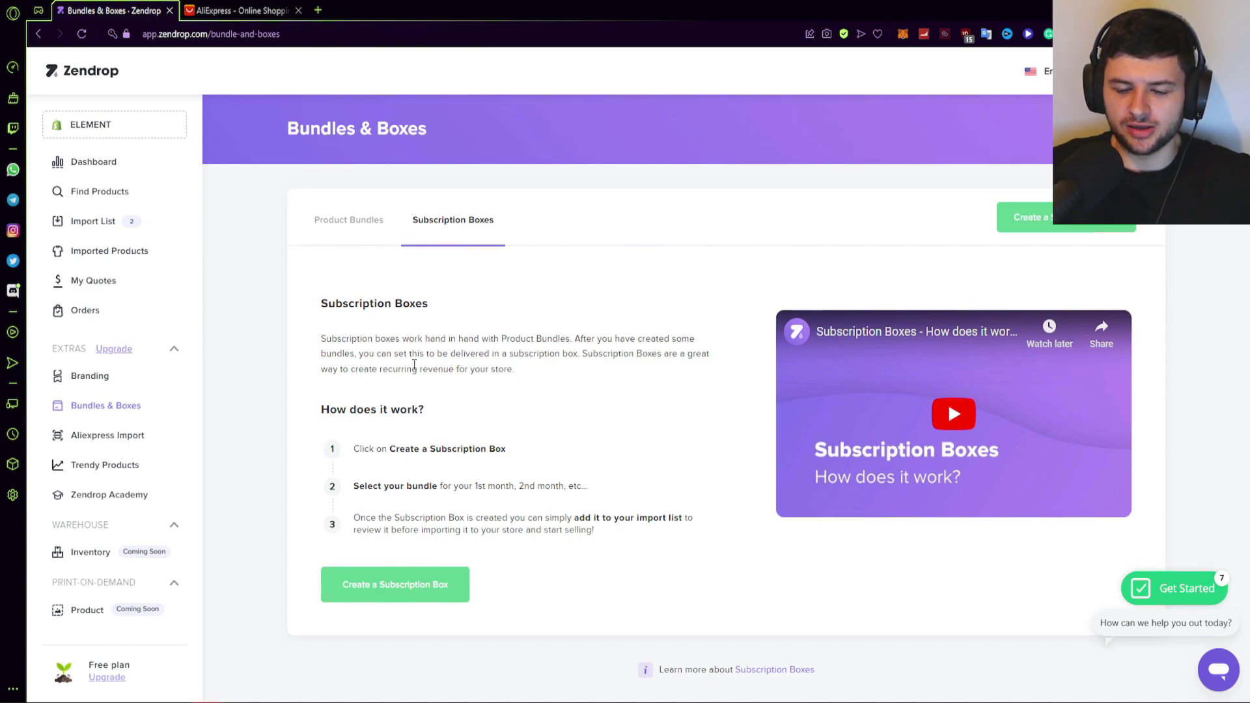
pyautogui.moveTo(515, 369); pyautogui.dragTo(332, 341)
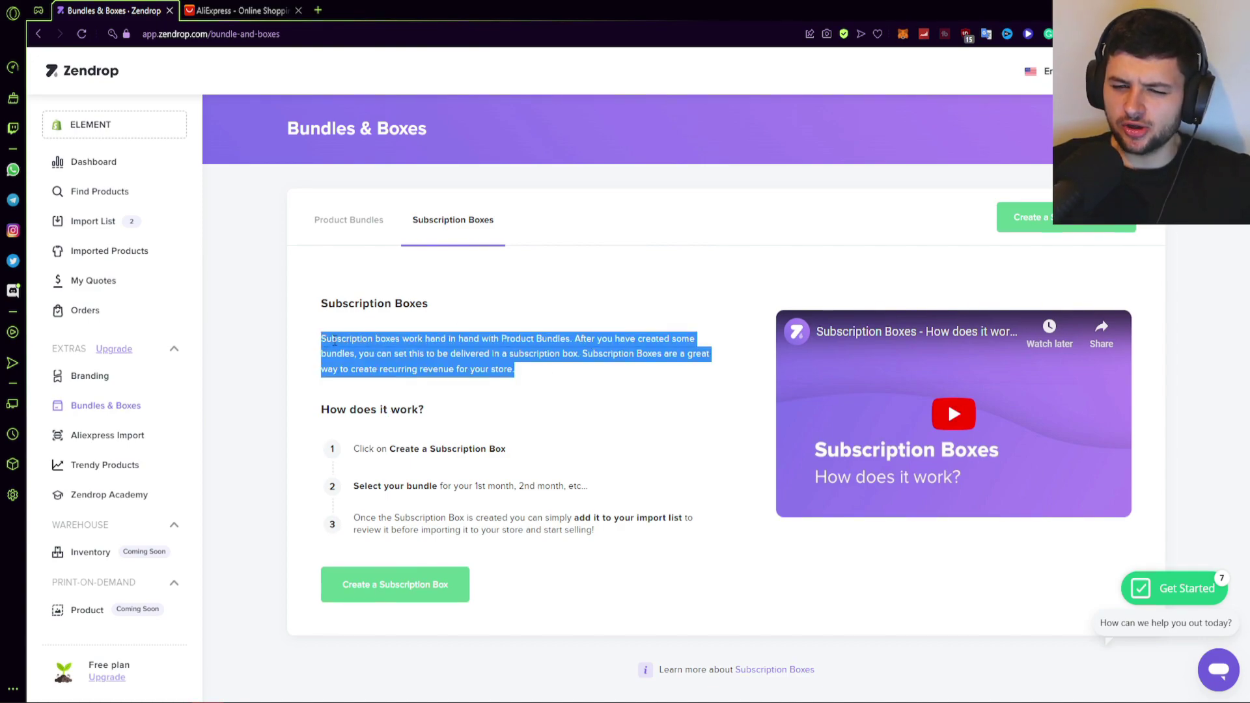
pyautogui.click(334, 339)
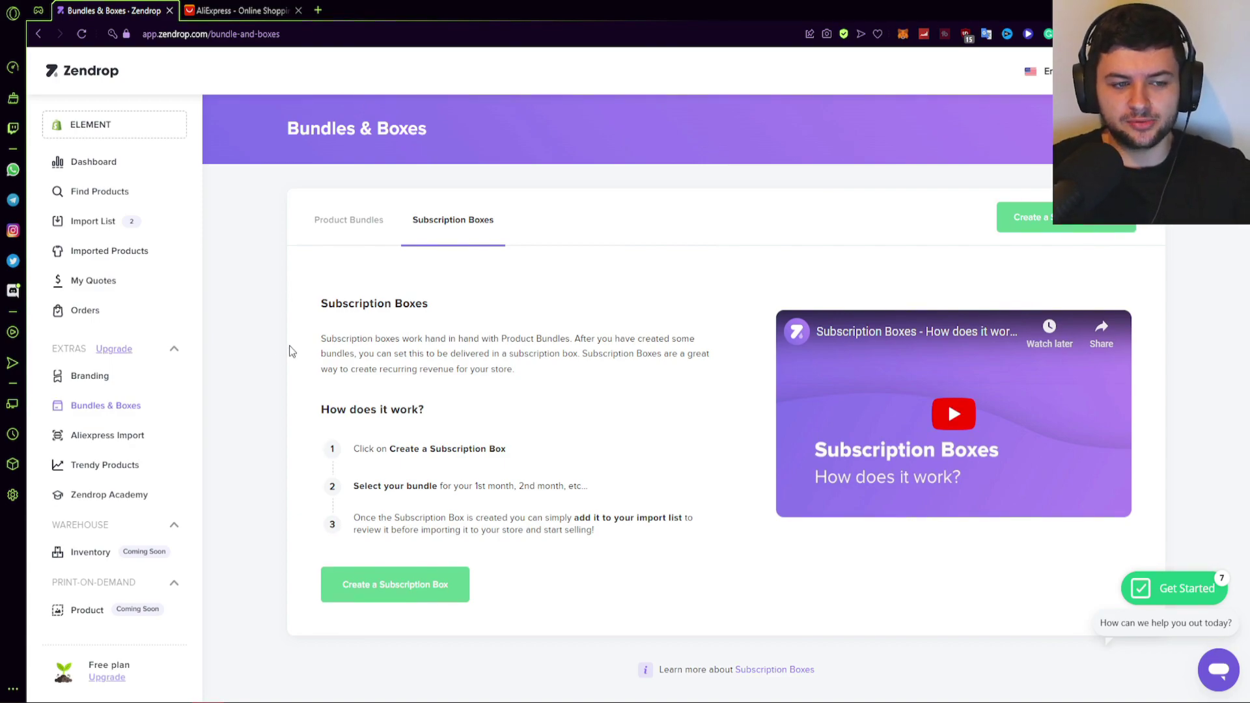
pyautogui.moveTo(719, 370); pyautogui.dragTo(299, 304)
pyautogui.click(450, 352)
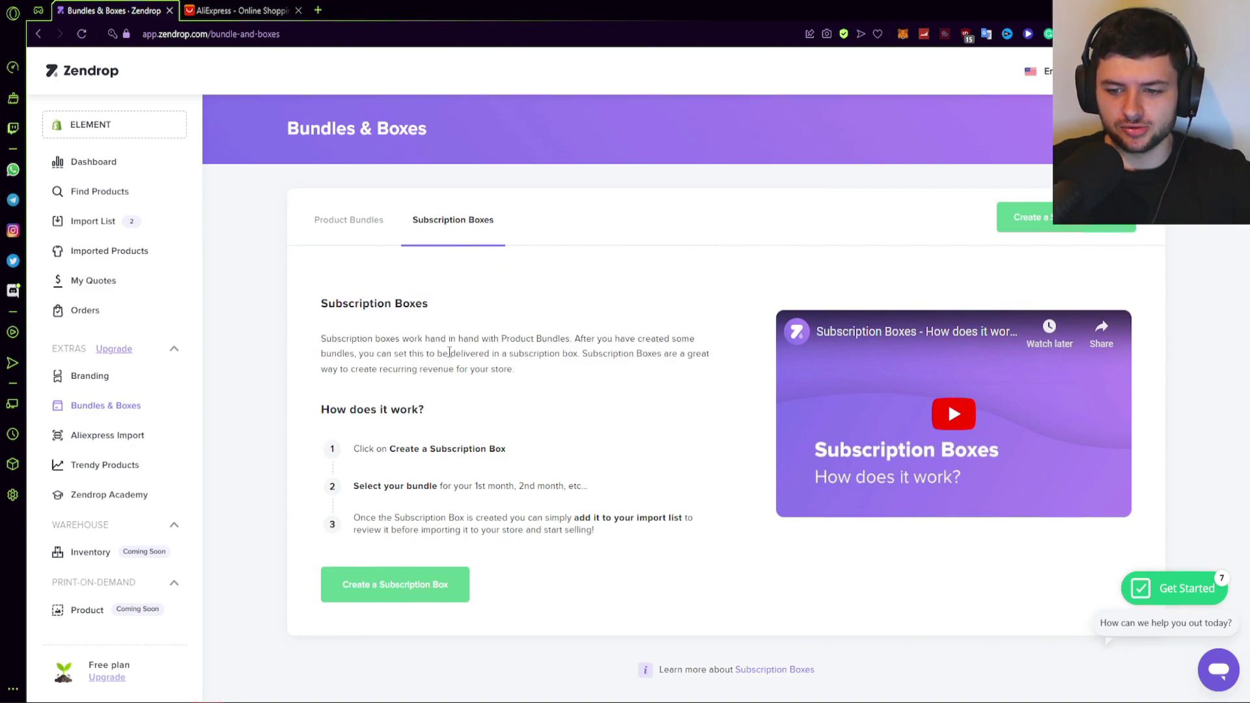
pyautogui.doubleClick(987, 384)
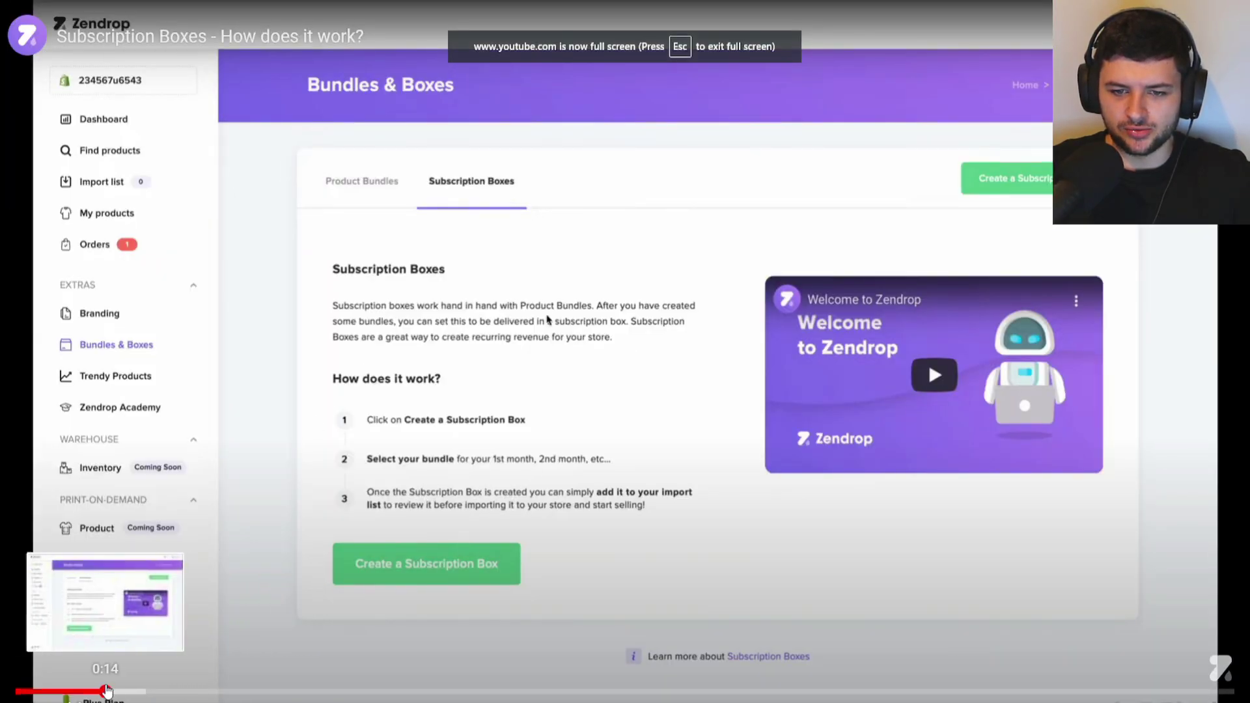
# Seek through the box creation and added months to the finished Pet subscription box
pyautogui.click(227, 692)
pyautogui.click(334, 692)
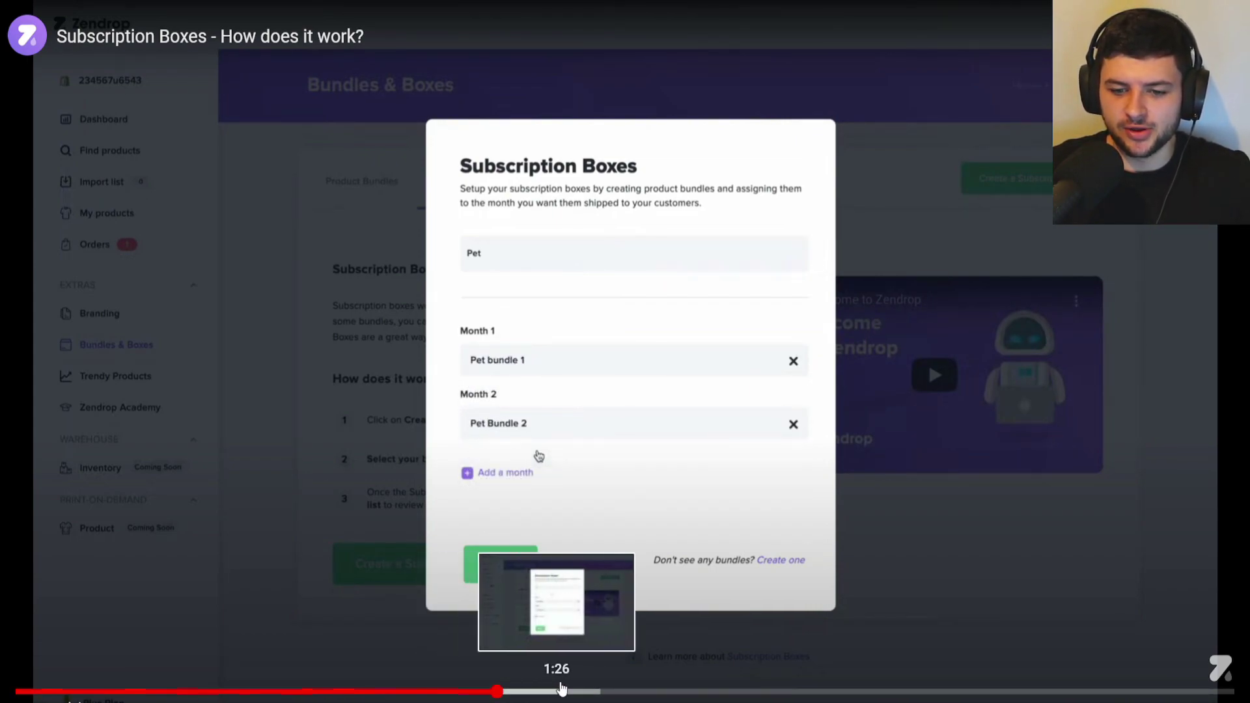
pyautogui.click(578, 692)
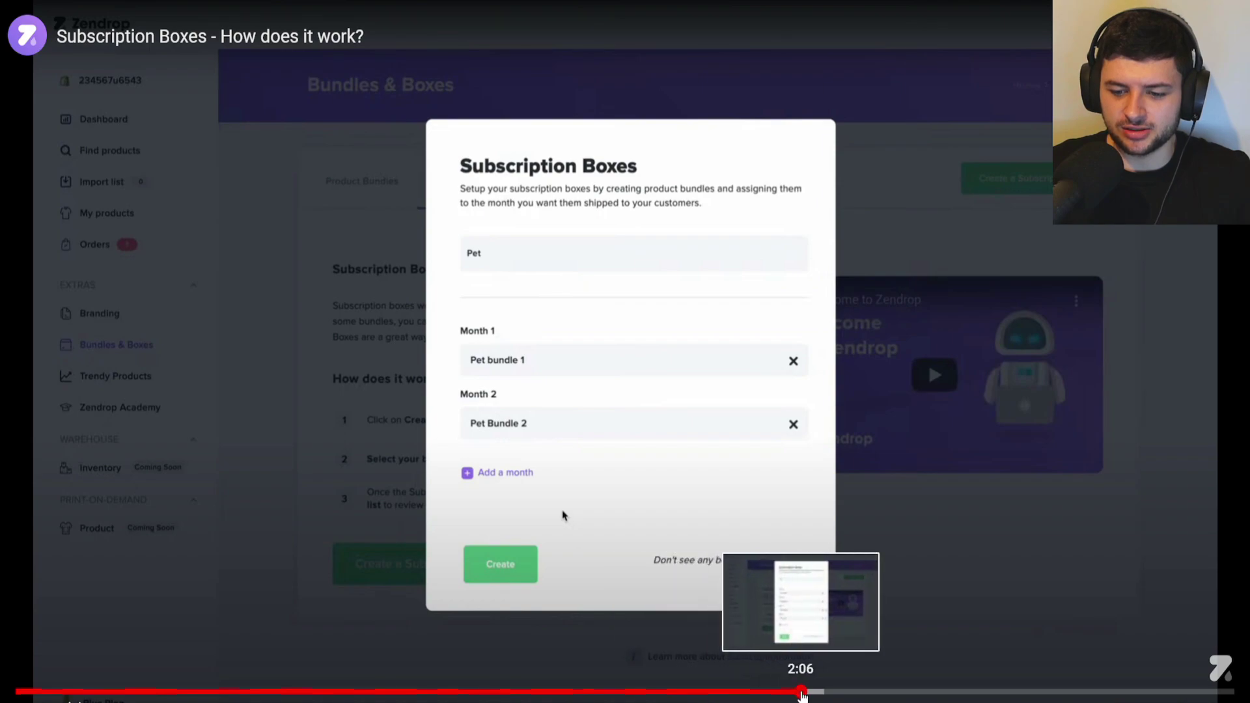
pyautogui.click(807, 691)
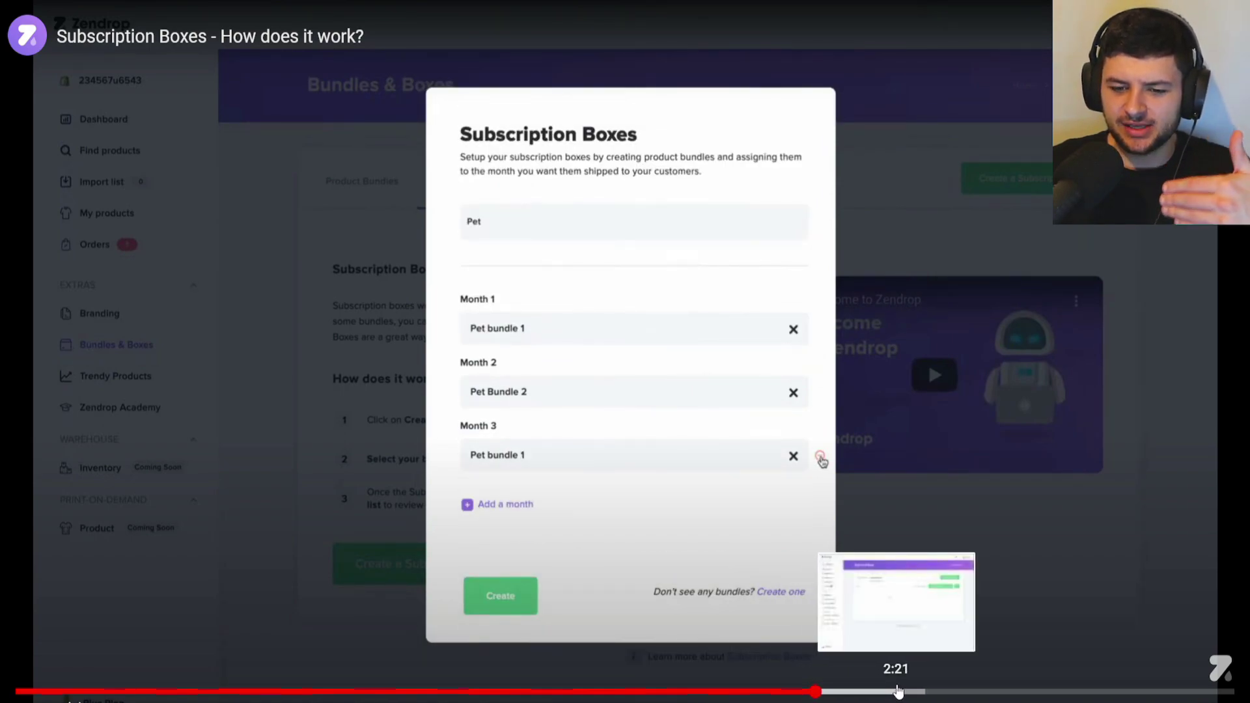
pyautogui.click(944, 691)
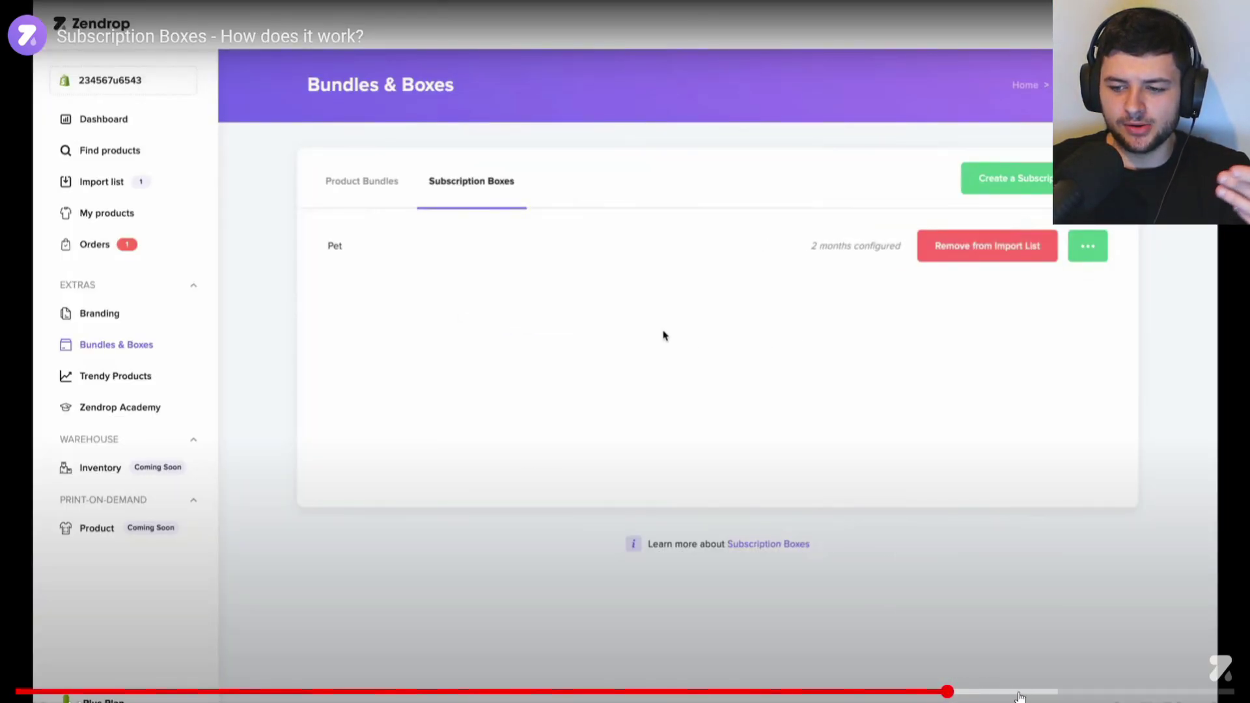
# Leave full screen, pause the explainer video, and open then close the AliExpress import window
pyautogui.click(1223, 690)
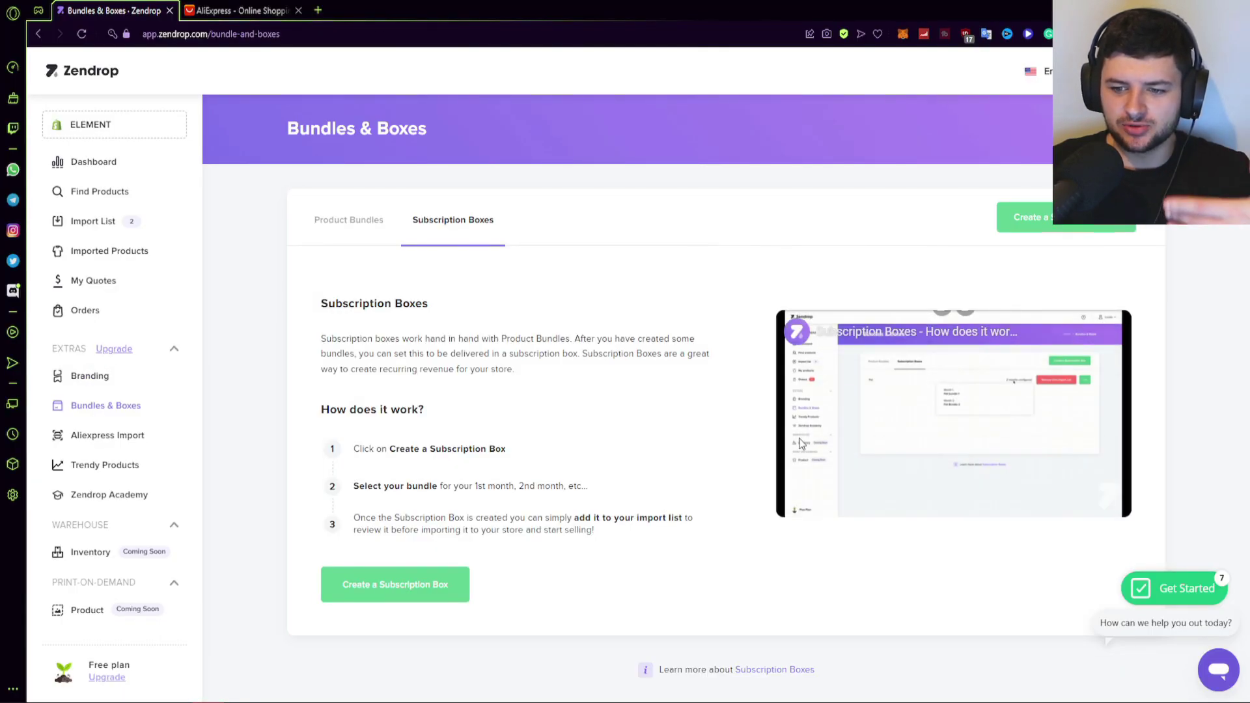
pyautogui.click(897, 411)
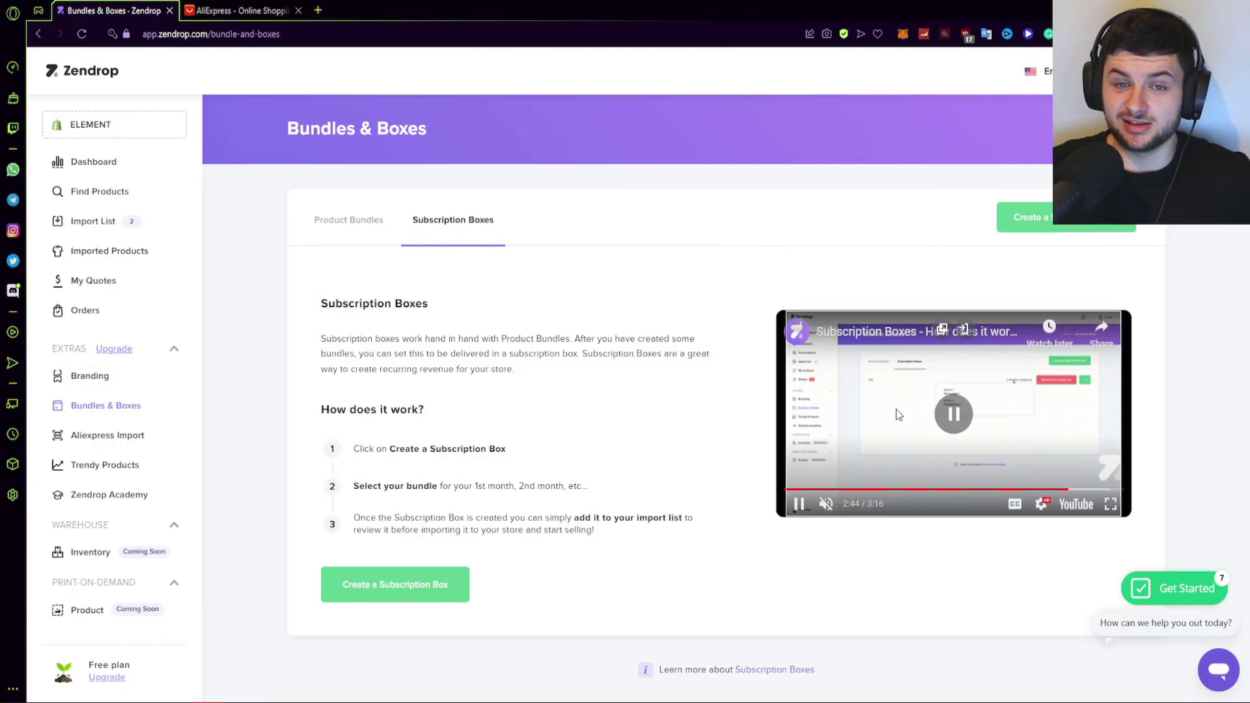
pyautogui.click(123, 435)
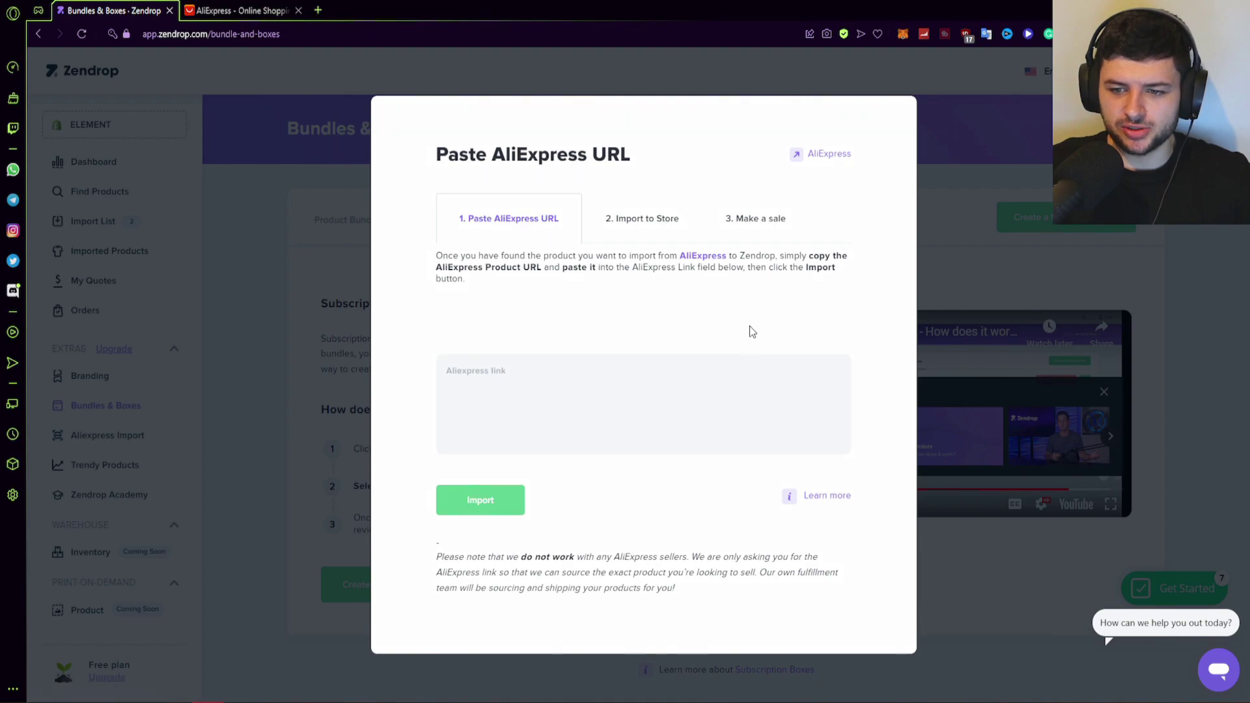
pyautogui.click(284, 388)
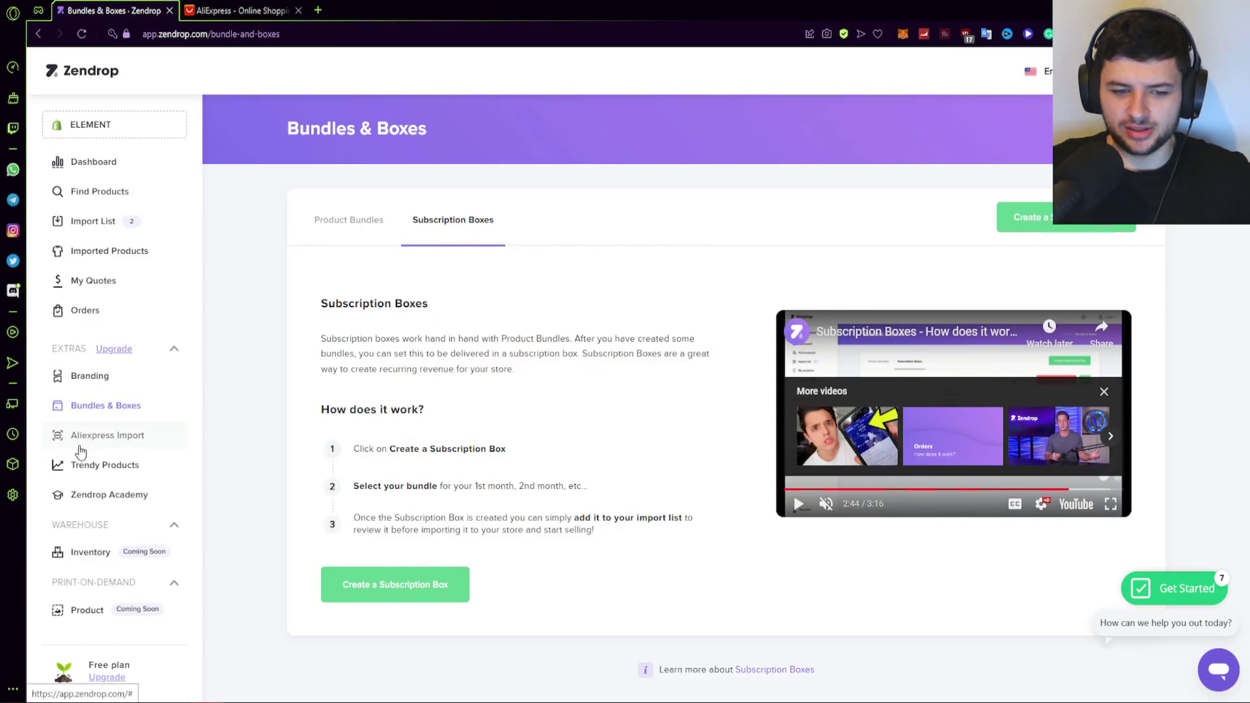
# From Trendy Products, take the upgrade popup's 7 Day Free Trial to the plan comparison page
pyautogui.click(88, 466)
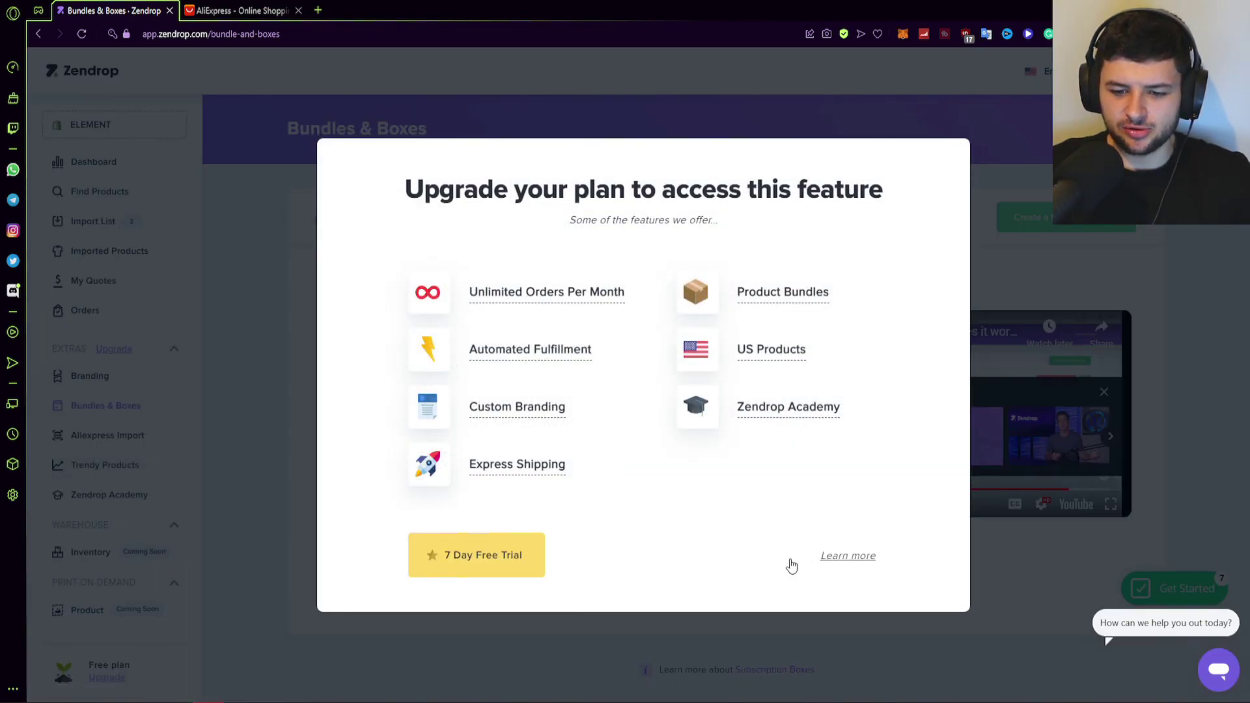
pyautogui.click(212, 506)
pyautogui.doubleClick(136, 465)
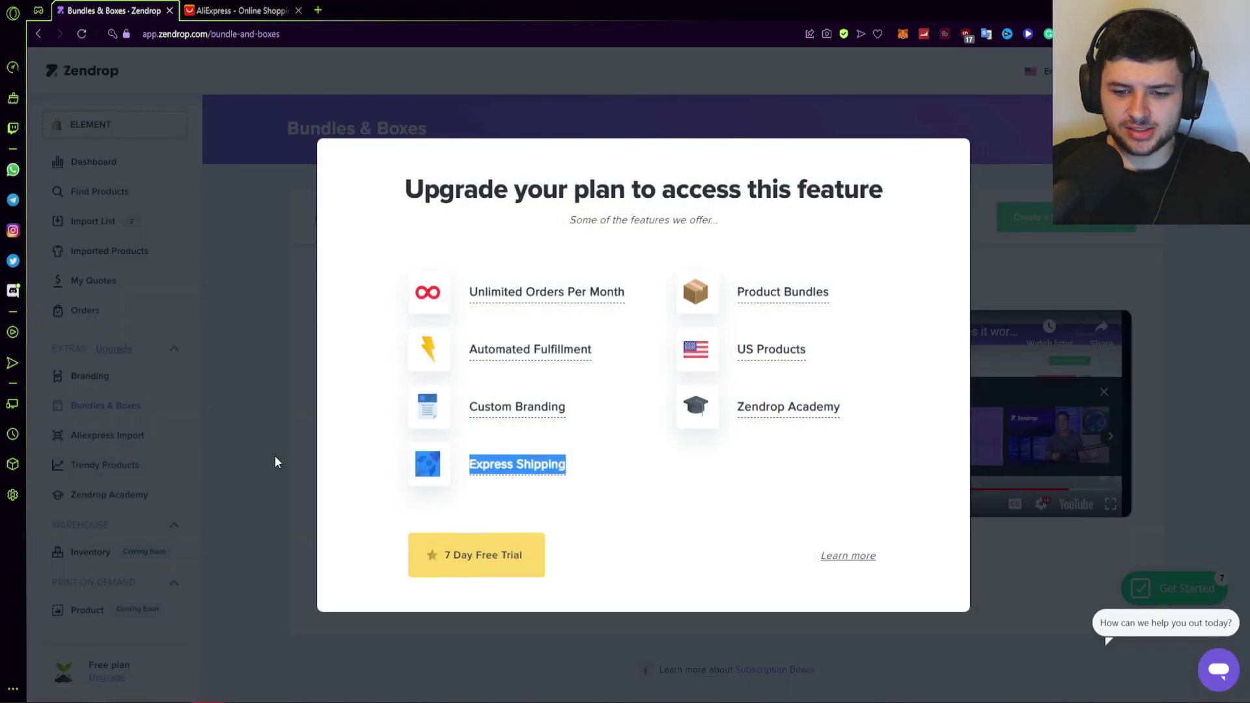
pyautogui.moveTo(517, 463); pyautogui.dragTo(475, 514)
pyautogui.click(469, 553)
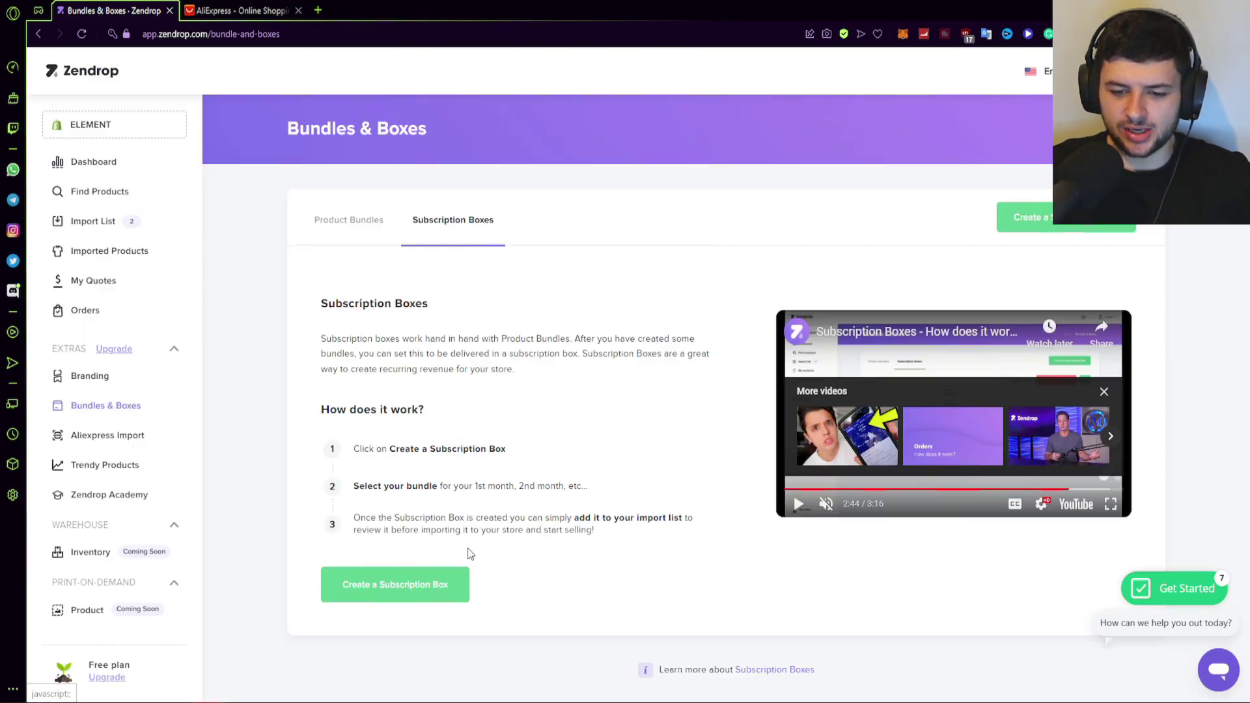
pyautogui.scroll(-10, 578, 419)
# Start the Pro plan's 7-day free trial and approve the charge in Shopify admin
pyautogui.click(772, 646)
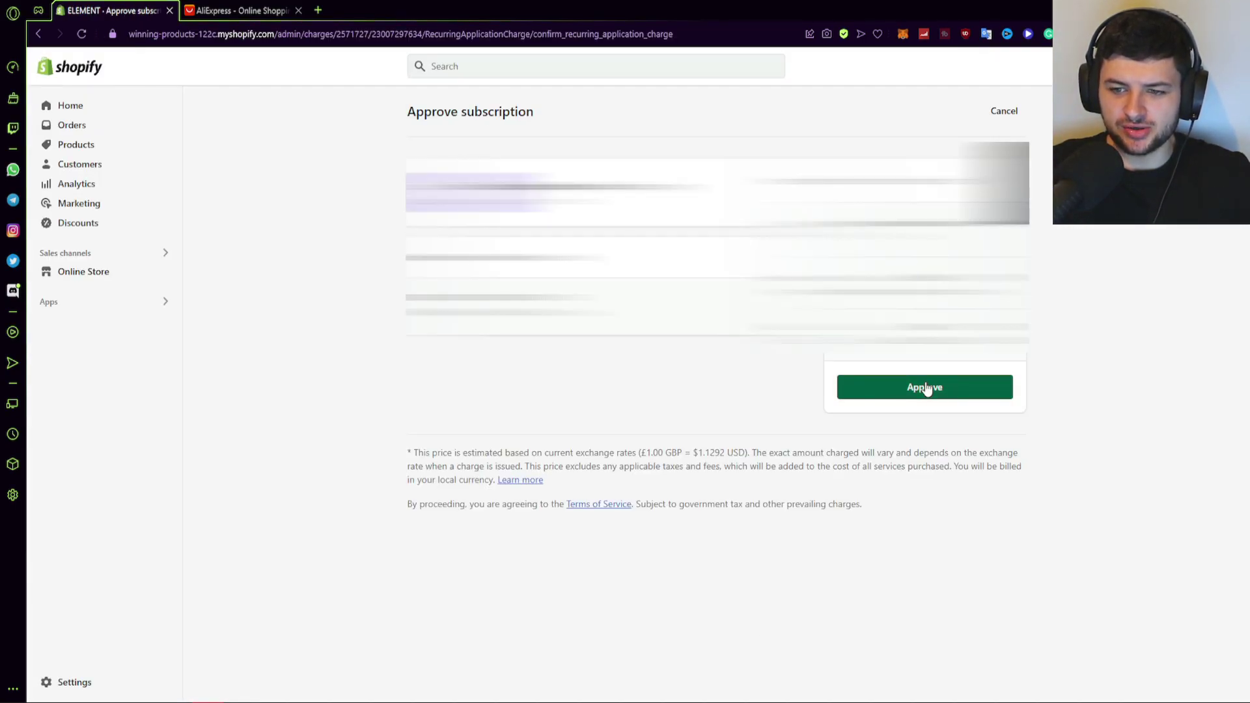
pyautogui.click(926, 389)
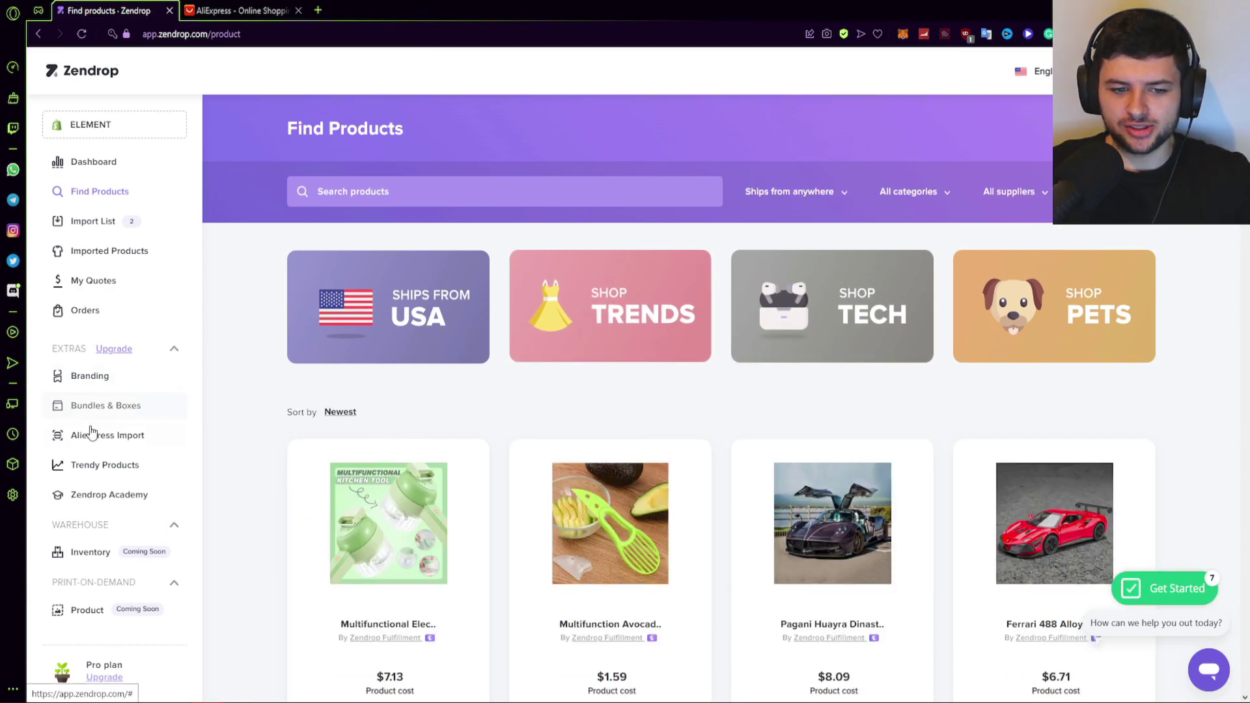
# Accept the upgrade to the Plus plan and go to the Trendy Products catalogue
pyautogui.click(86, 468)
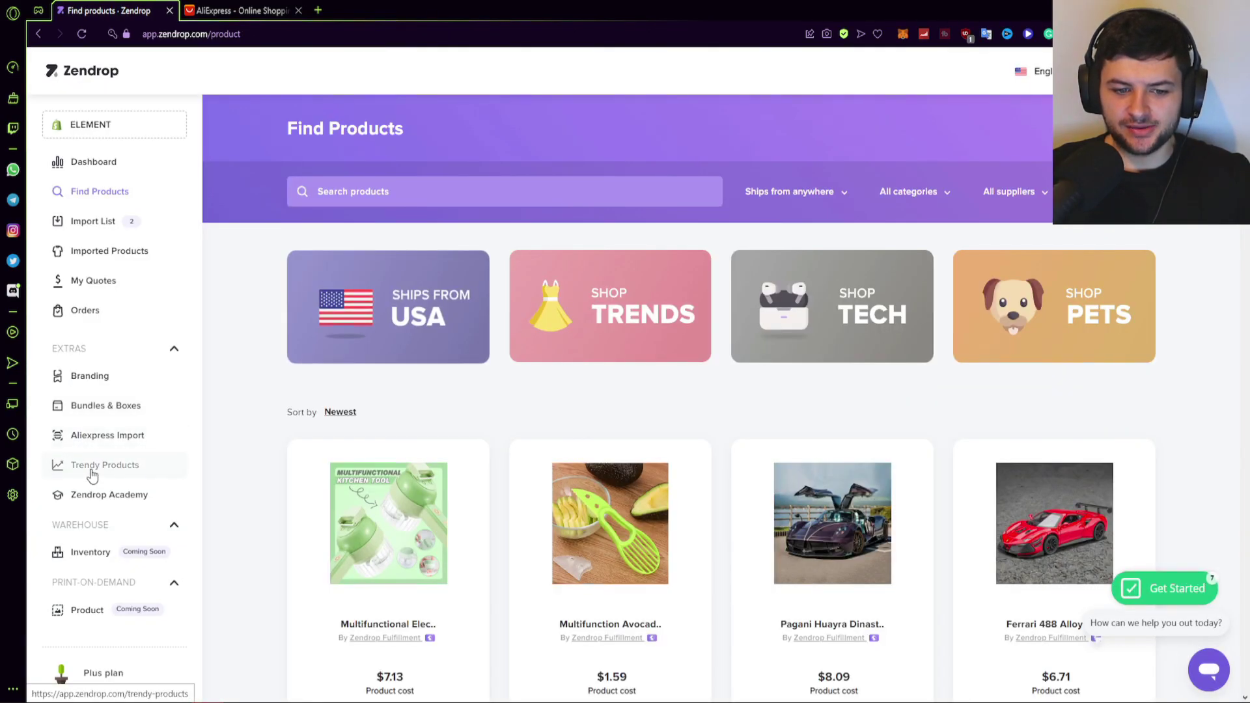
pyautogui.click(92, 470)
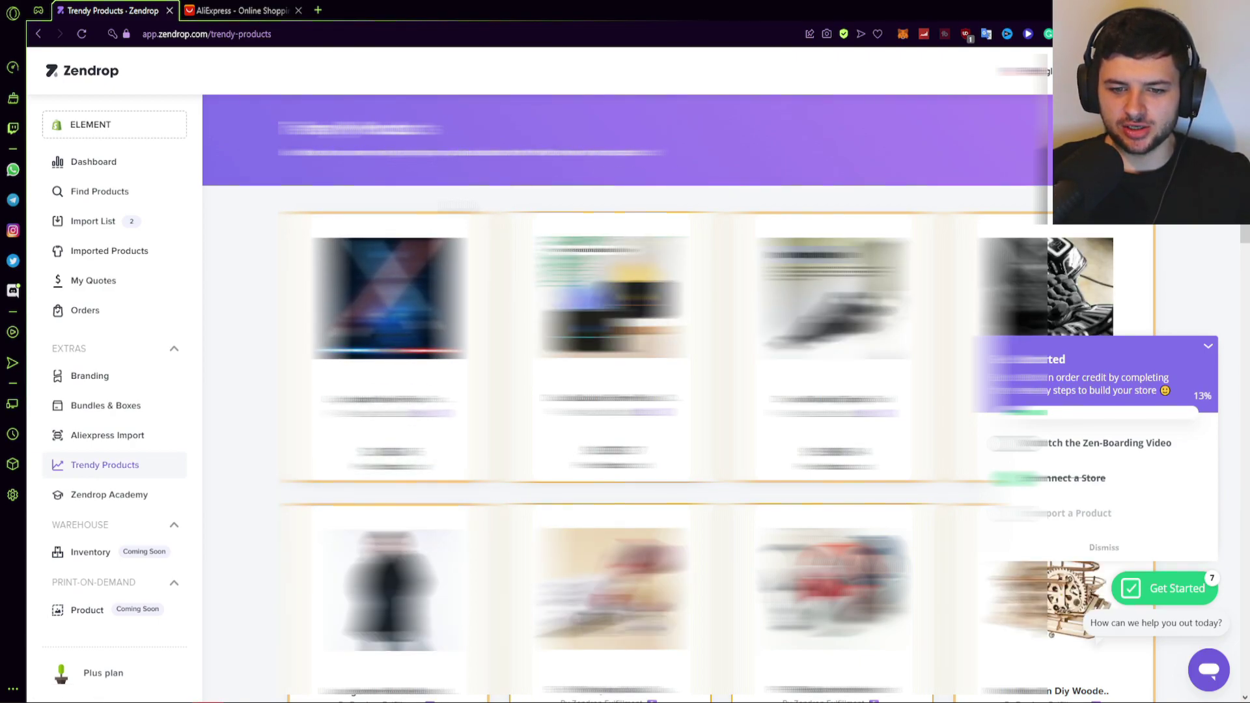
# Dismiss the Get Started checklist and scroll the Trendy Products grid to its last row
pyautogui.click(1208, 351)
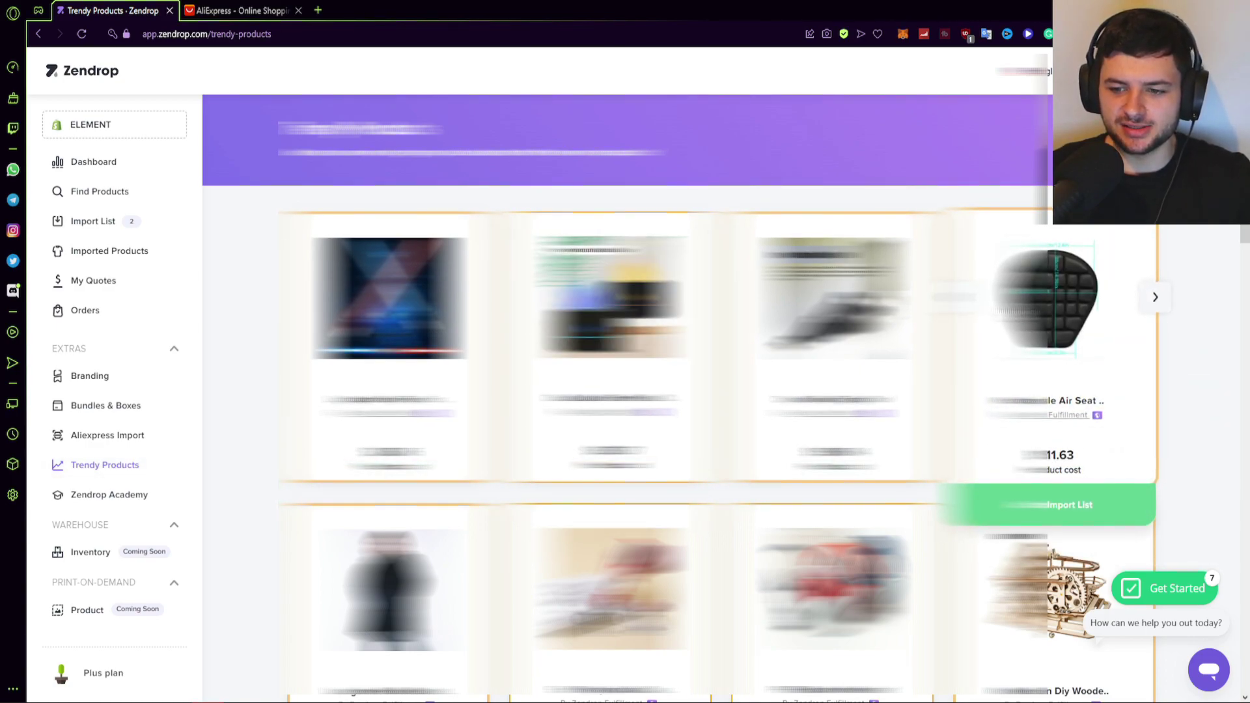
pyautogui.scroll(-2, 716, 391)
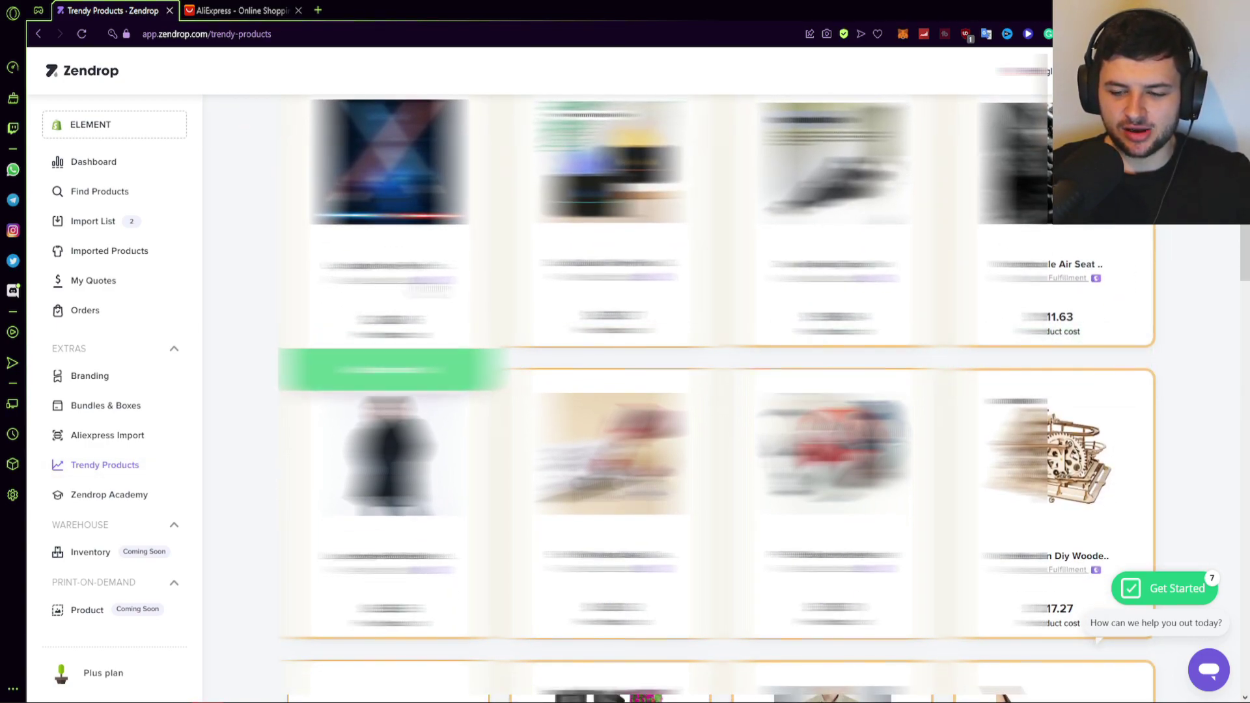
pyautogui.scroll(-6, 1113, 391)
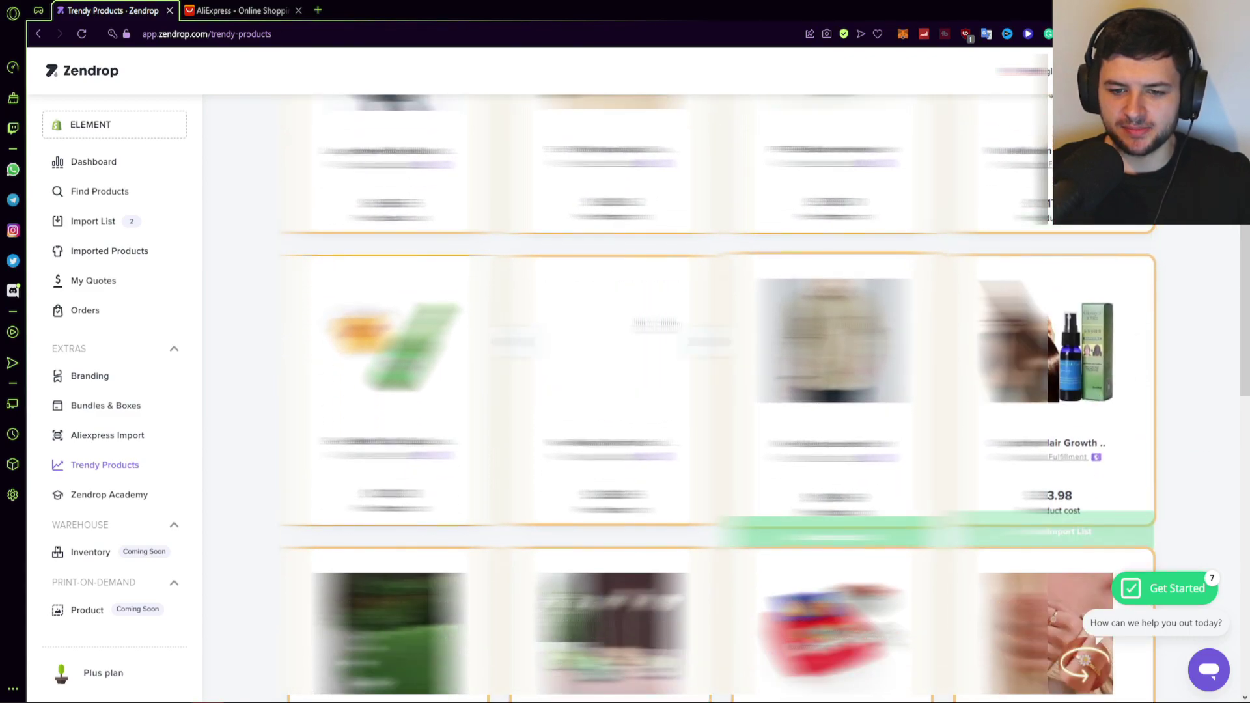
pyautogui.scroll(-10, 1113, 390)
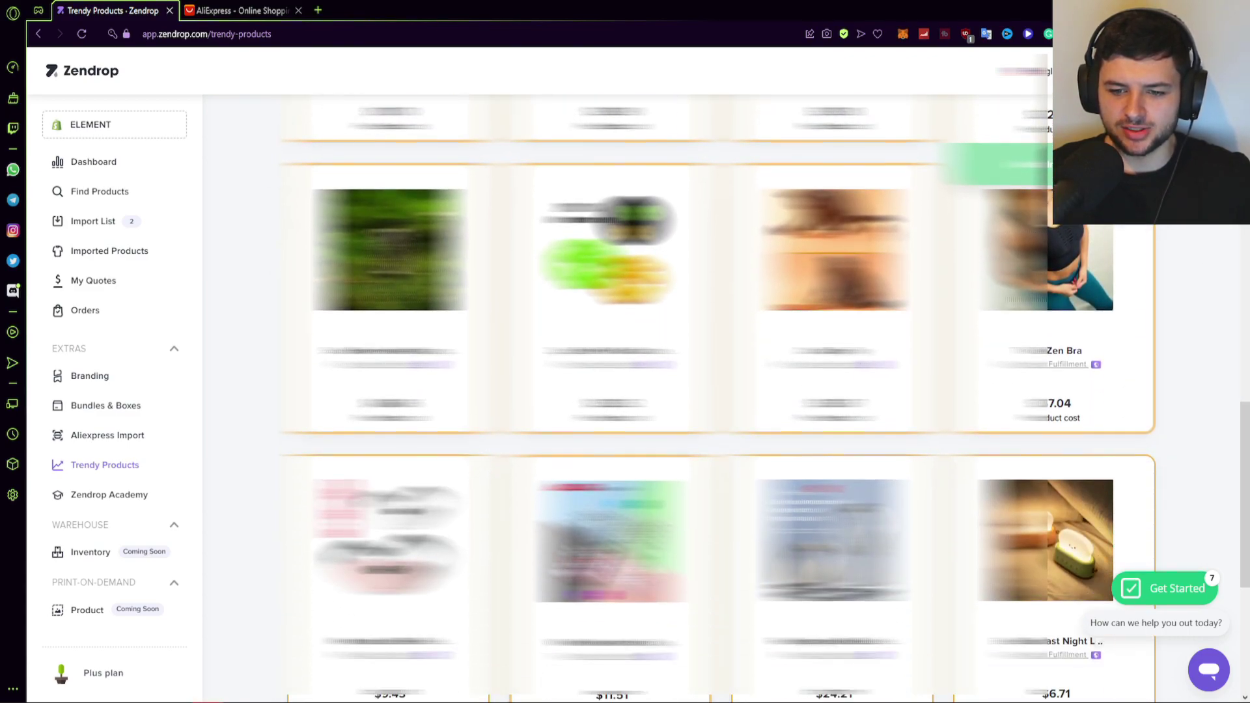
pyautogui.scroll(-4, 1208, 238)
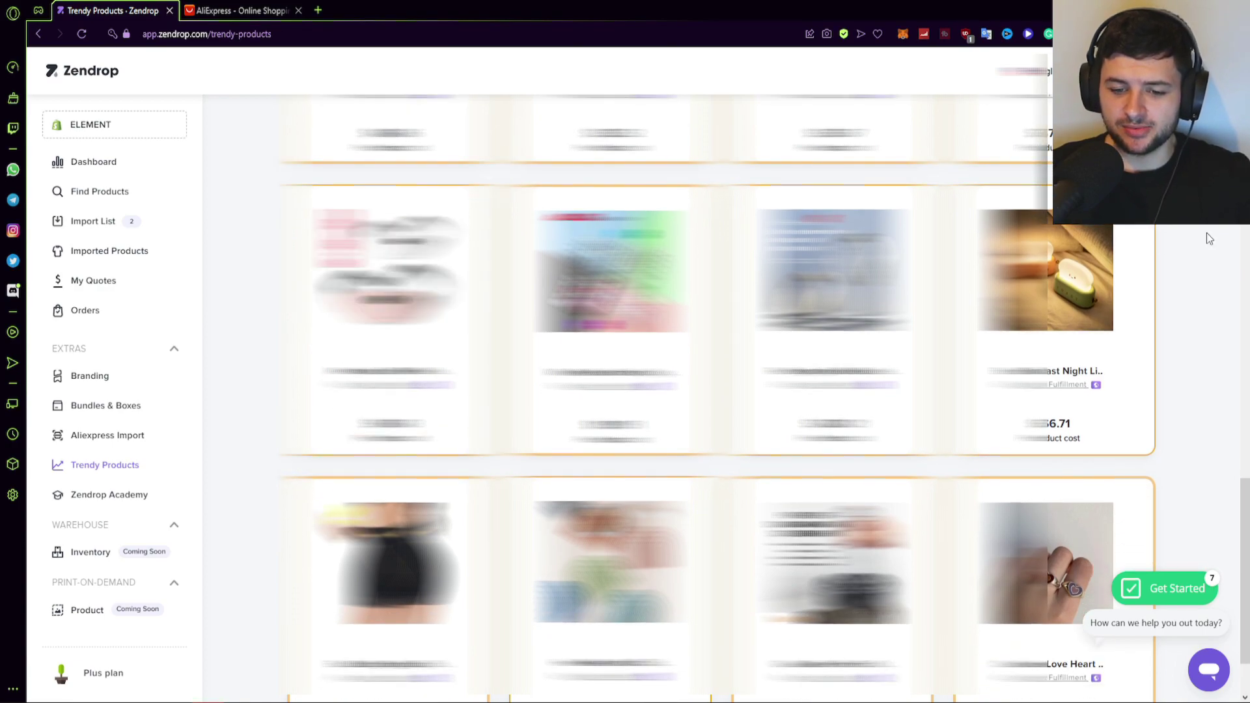
pyautogui.scroll(-2, 1206, 233)
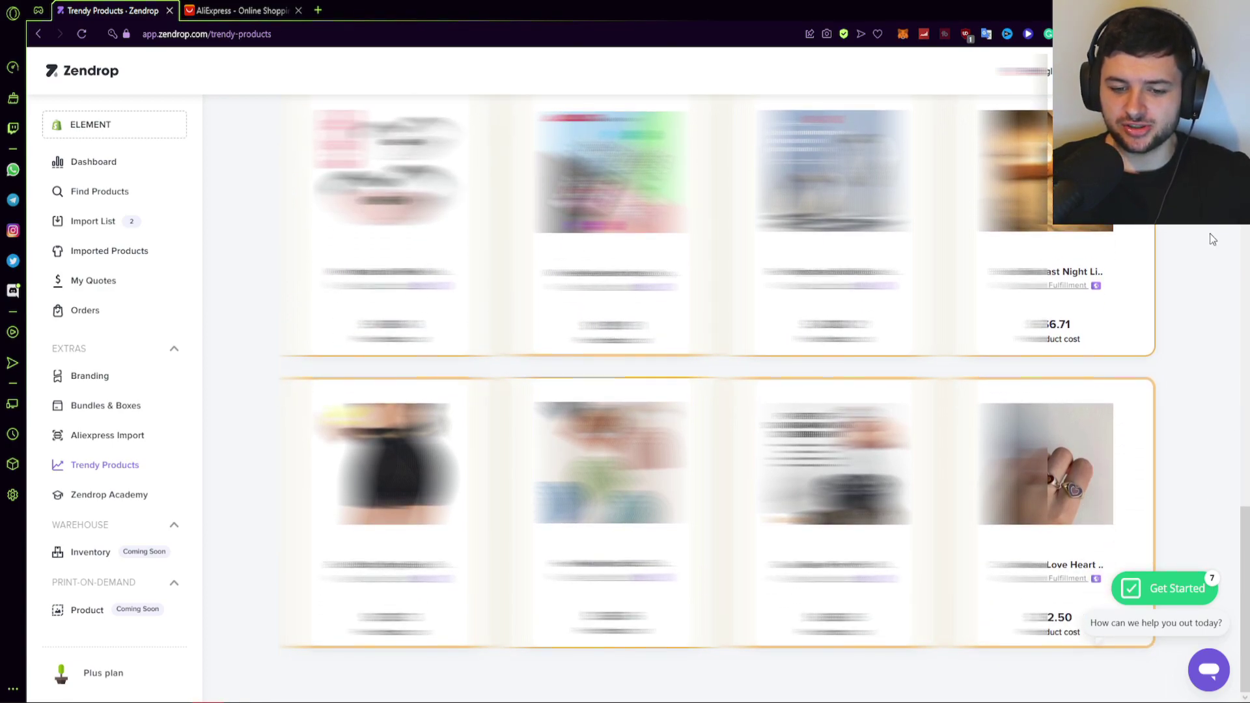
pyautogui.scroll(5, 1200, 245)
# Browse Zendrop Academy's $97 courses down to Beyond Six Figures and TikTok for Dropshippers
pyautogui.click(109, 494)
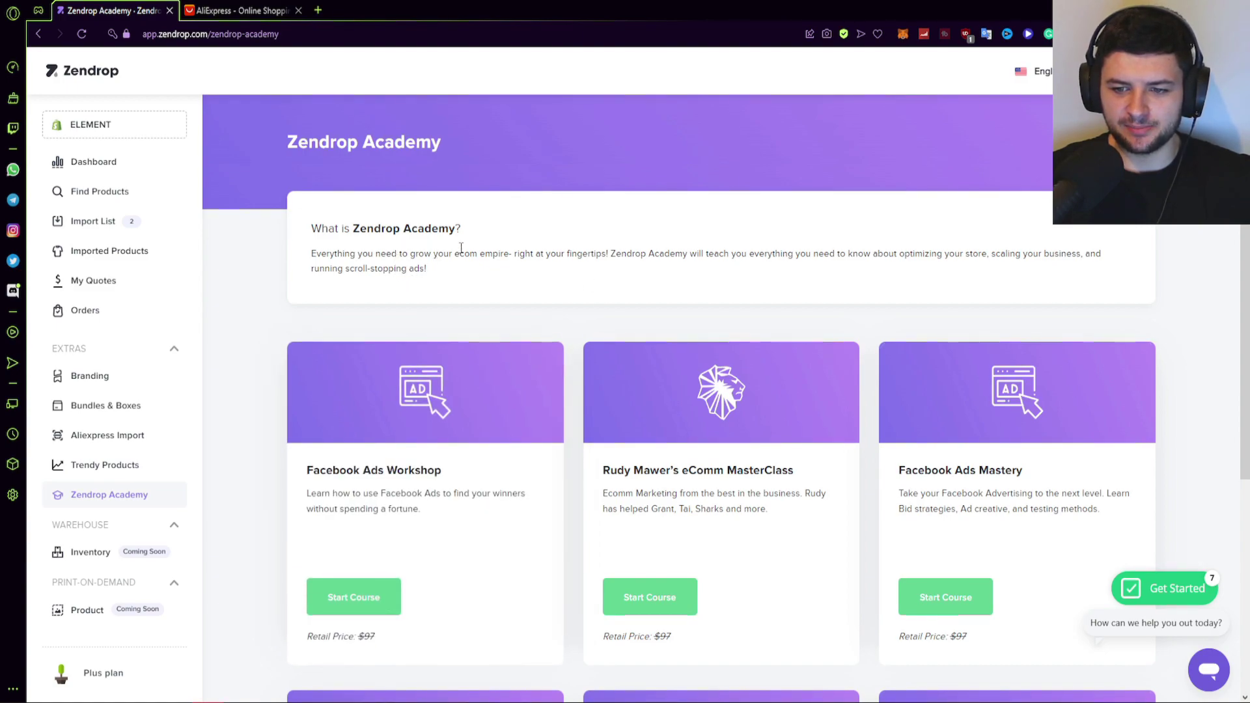
pyautogui.scroll(-3, 720, 290)
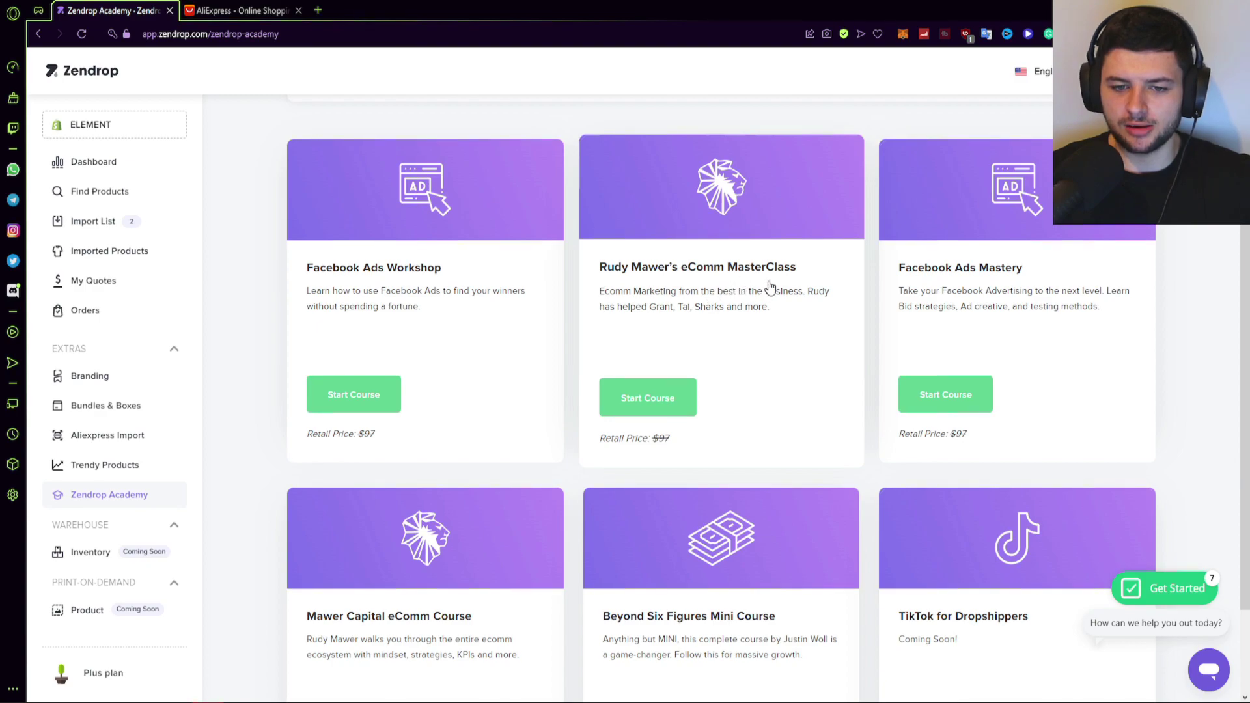
pyautogui.scroll(-2, 473, 268)
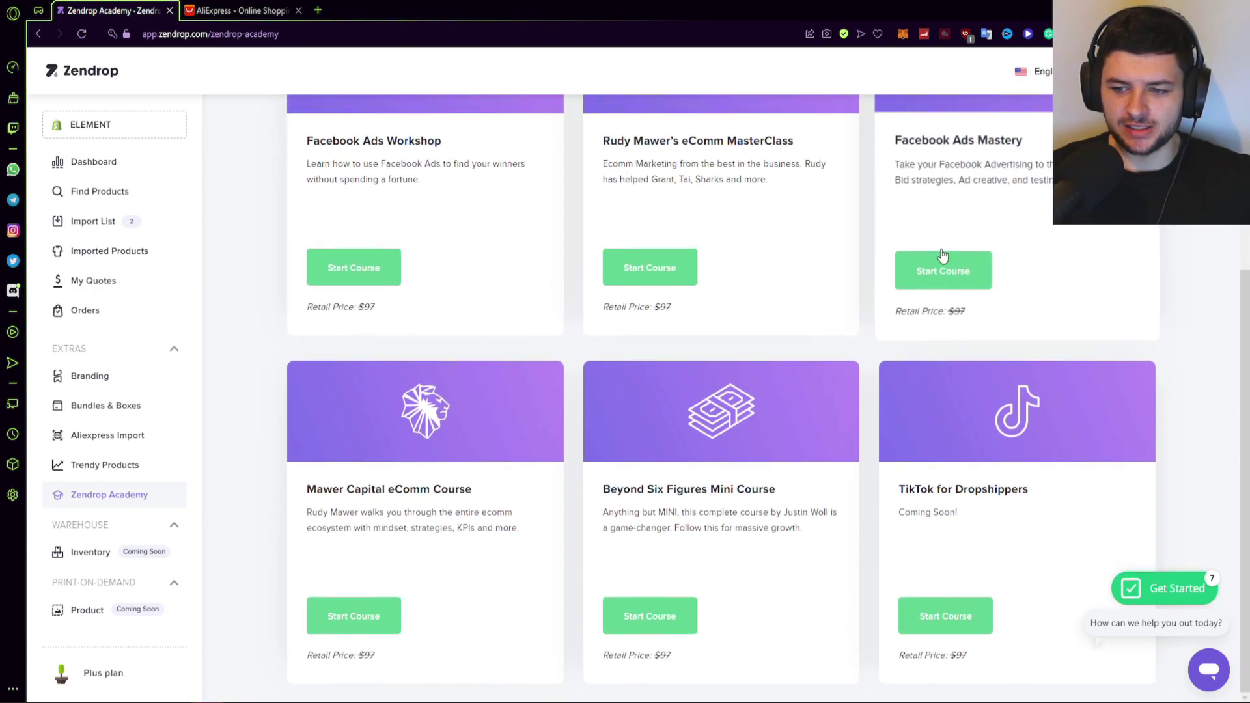